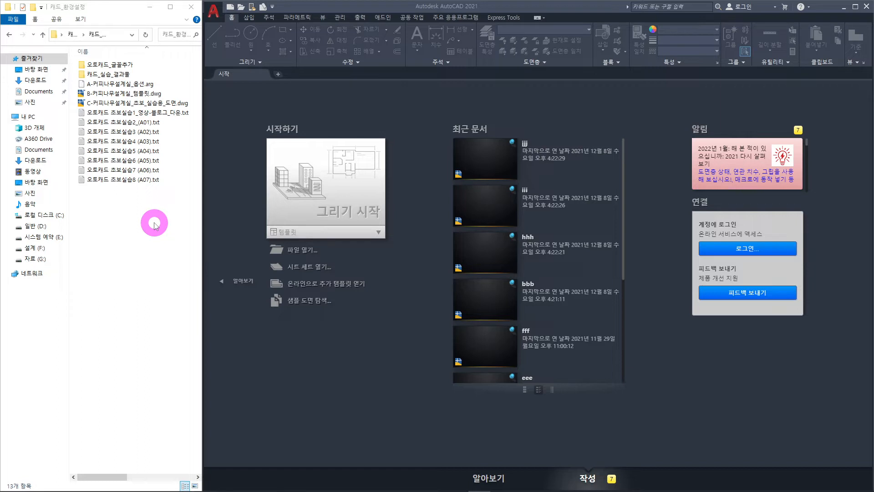
Step: Start a new drawing and open C-커피나무설계실_초보_실습용_도면.dwg as a separate drawing
{"action": "left_click", "coordinate": [424, 108]}
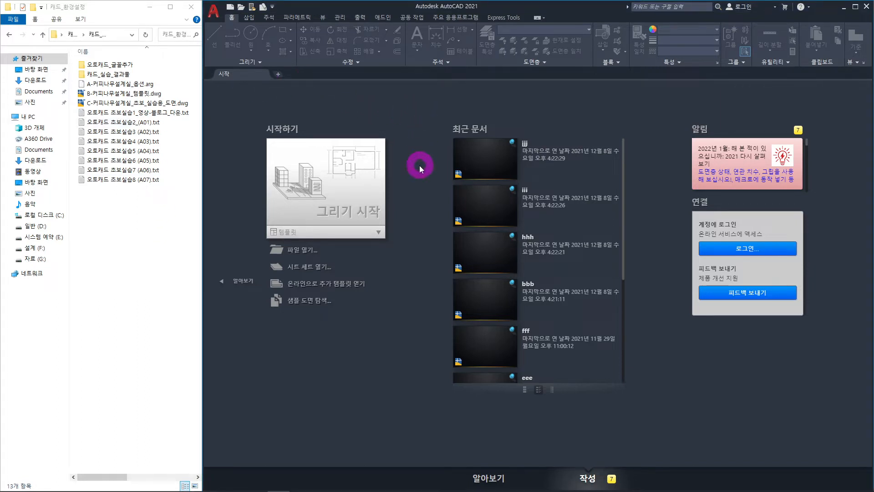
{"action": "left_click", "coordinate": [363, 173]}
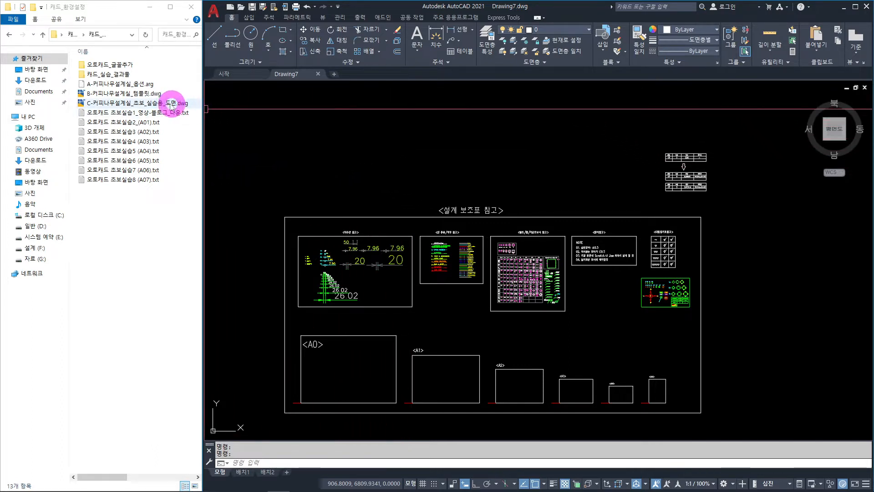
{"action": "left_click", "coordinate": [150, 105]}
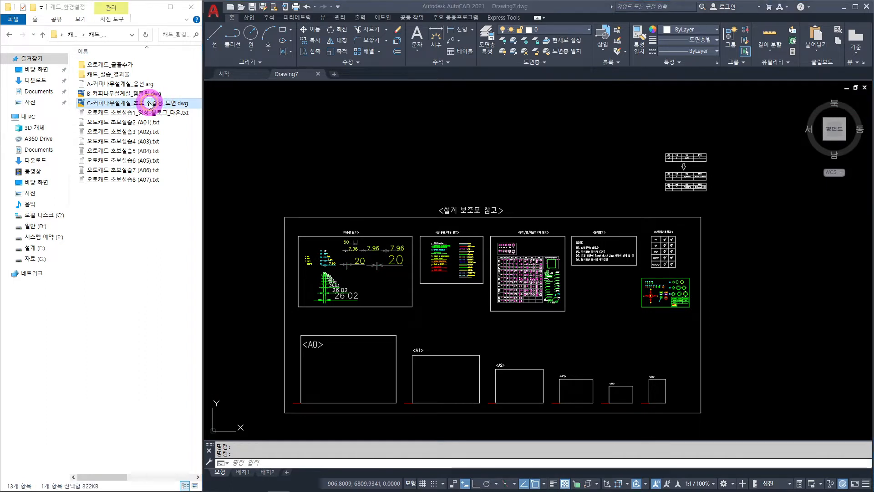
{"action": "mouse_move", "coordinate": [150, 105]}
{"action": "left_mouse_down"}
{"action": "mouse_move", "coordinate": [228, 150]}
{"action": "mouse_move", "coordinate": [244, 142]}
{"action": "mouse_move", "coordinate": [242, 72]}
{"action": "left_mouse_up"}
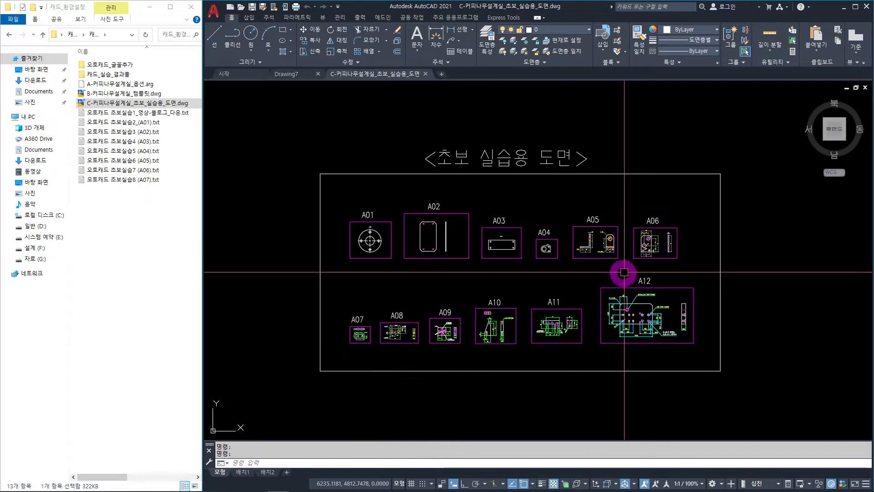
Step: Copy the entire A07 practice drawing, including its label and frame, to the clipboard
{"action": "scroll", "coordinate": [421, 230], "scroll_direction": "up", "scroll_amount": 6}
{"action": "scroll", "coordinate": [422, 231], "scroll_direction": "down", "scroll_amount": 4}
{"action": "middle_click_drag", "start_coordinate": [424, 306], "coordinate": [383, 267]}
{"action": "scroll", "coordinate": [322, 289], "scroll_direction": "up", "scroll_amount": 6}
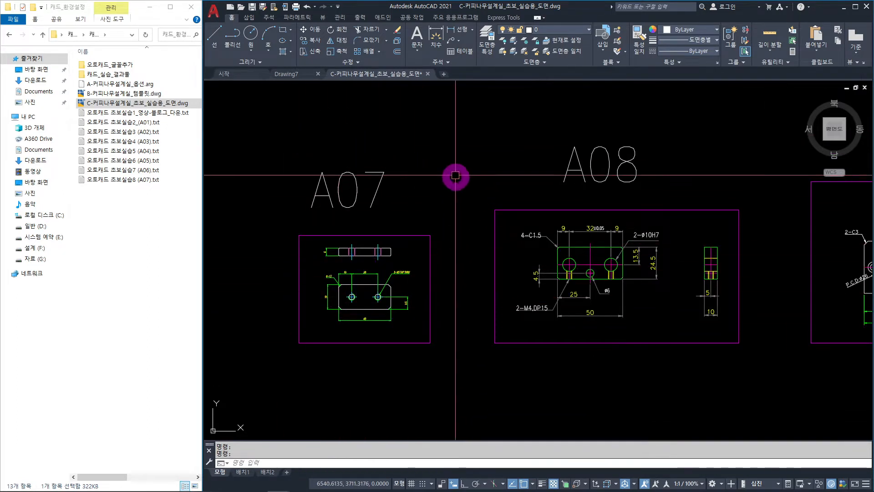
{"action": "left_click", "coordinate": [460, 139]}
{"action": "left_click", "coordinate": [264, 376]}
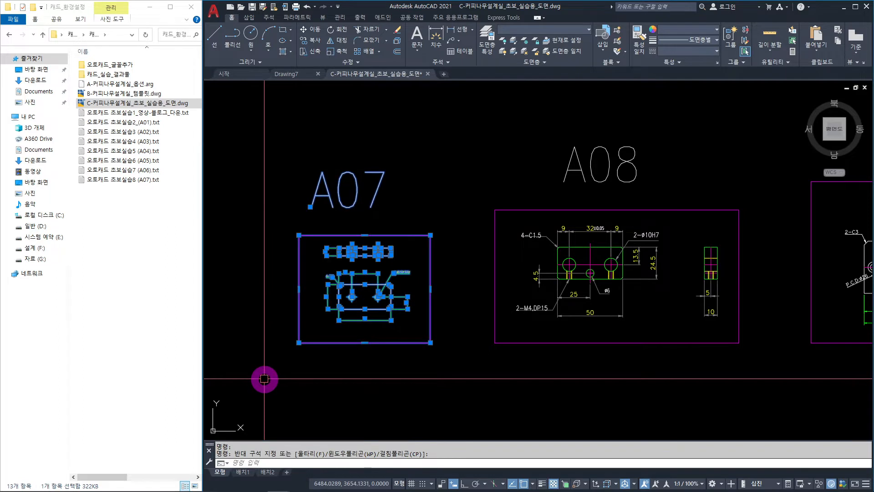
{"action": "key", "text": "ctrl+c"}
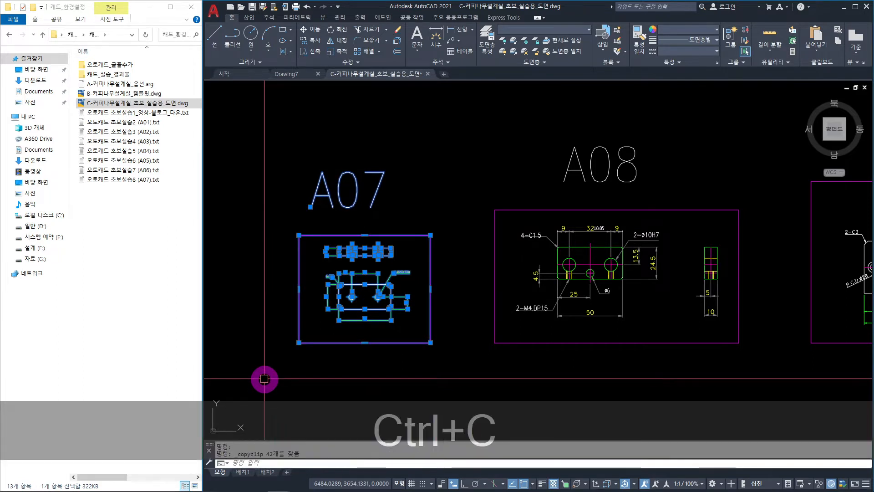
Step: Paste the copied A07 drawing into Drawing7, in the empty area just right of the reference sheet's frame
{"action": "left_click", "coordinate": [299, 78]}
{"action": "middle_click_drag", "start_coordinate": [612, 273], "coordinate": [348, 268]}
{"action": "scroll", "coordinate": [480, 224], "scroll_direction": "up", "scroll_amount": 2}
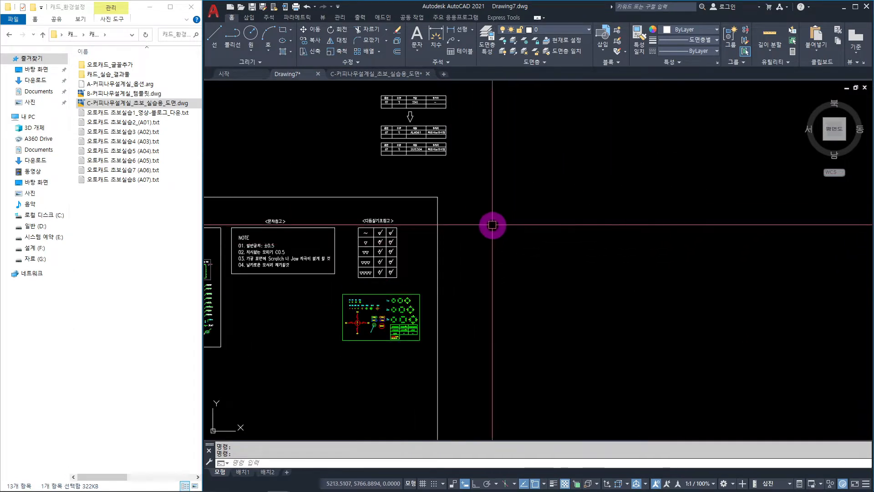
{"action": "key", "text": "ctrl+v"}
{"action": "scroll", "coordinate": [469, 220], "scroll_direction": "up", "scroll_amount": 2}
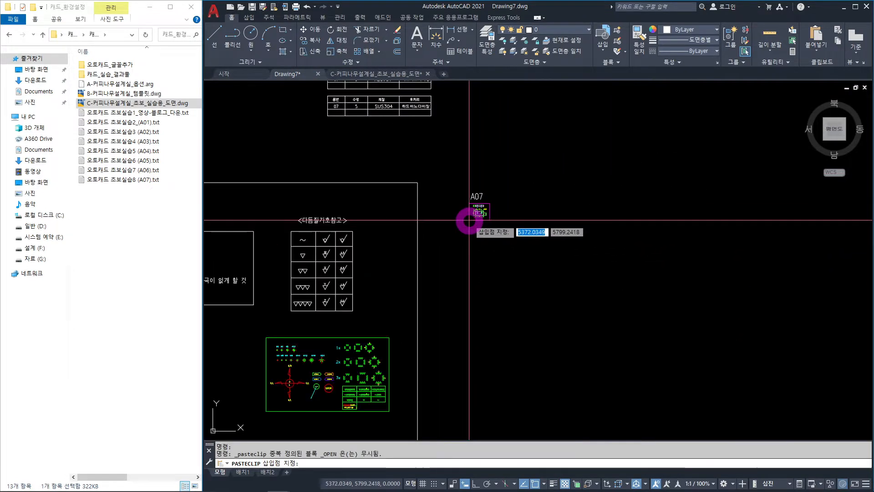
{"action": "left_click", "coordinate": [471, 210]}
Step: Examine the pasted A07 plate's side and plan views, including its dimensions, chamfer note and tapped-hole note
{"action": "scroll", "coordinate": [484, 188], "scroll_direction": "up", "scroll_amount": 4}
{"action": "middle_click_drag", "start_coordinate": [510, 275], "coordinate": [426, 295]}
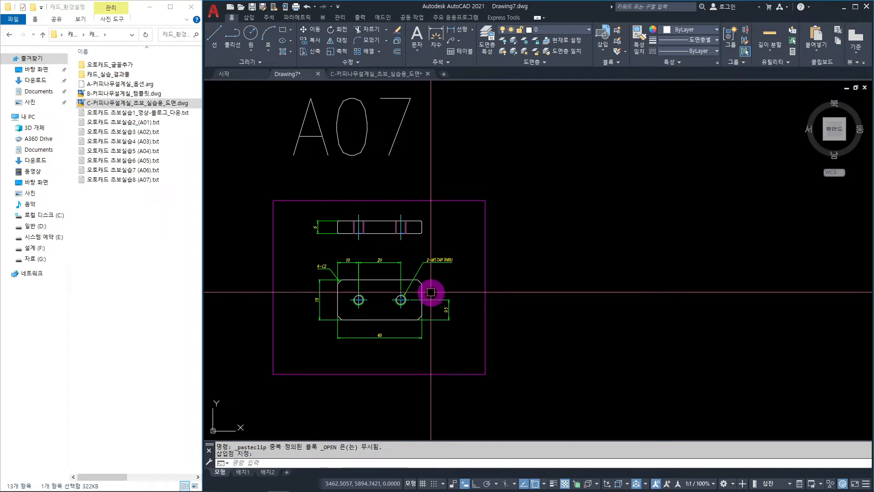
{"action": "scroll", "coordinate": [400, 269], "scroll_direction": "up", "scroll_amount": 2}
{"action": "scroll", "coordinate": [387, 310], "scroll_direction": "down", "scroll_amount": 2}
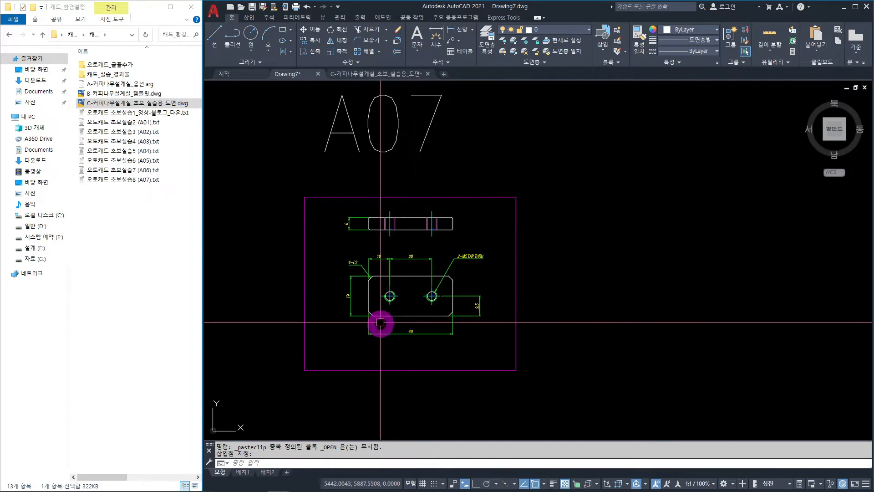
{"action": "scroll", "coordinate": [367, 274], "scroll_direction": "up", "scroll_amount": 2}
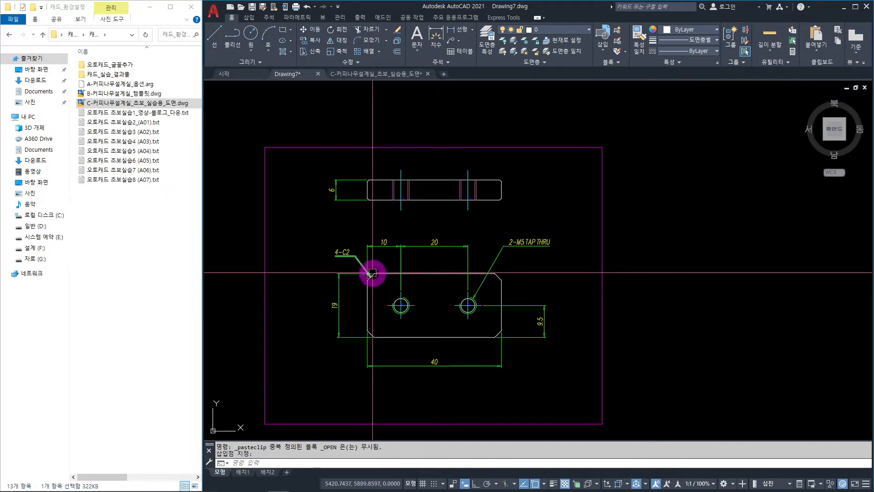
{"action": "scroll", "coordinate": [353, 277], "scroll_direction": "up", "scroll_amount": 2}
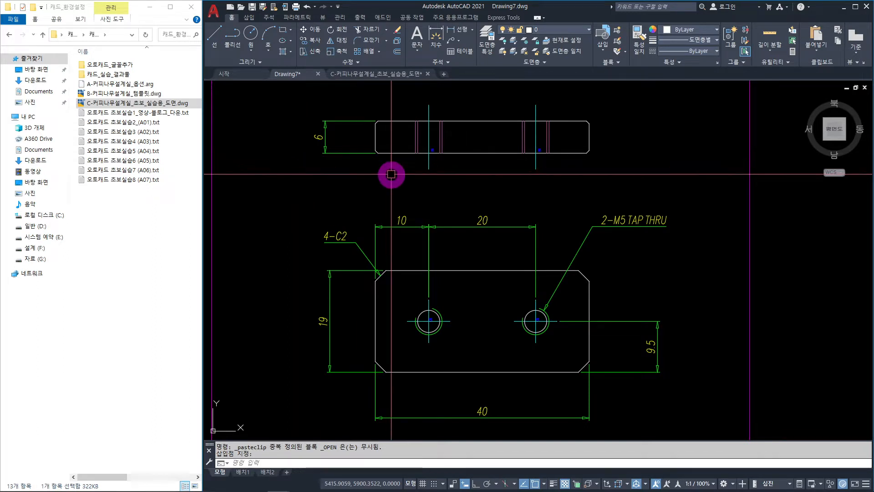
{"action": "scroll", "coordinate": [452, 190], "scroll_direction": "down", "scroll_amount": 6}
{"action": "middle_click_drag", "start_coordinate": [517, 273], "coordinate": [387, 272]}
{"action": "scroll", "coordinate": [335, 257], "scroll_direction": "up", "scroll_amount": 2}
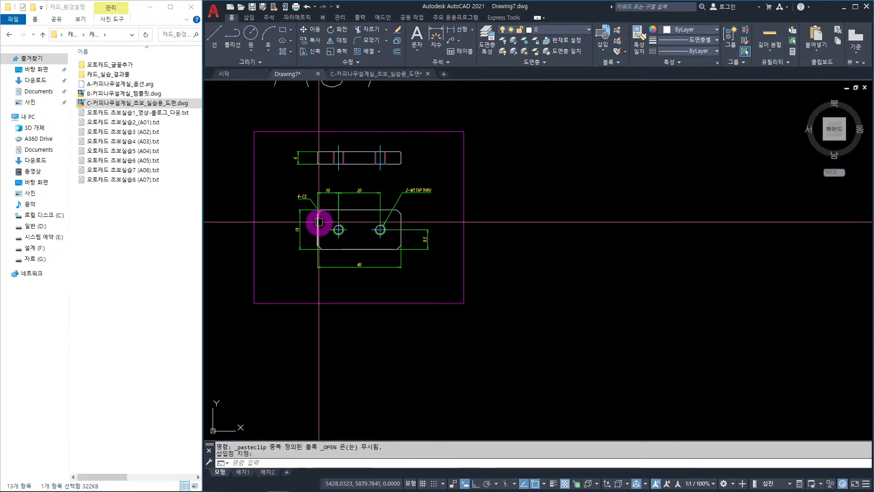
Step: Draw a rectangle 40 wide and 19 high in the empty space to the right of the A07 frame
{"action": "left_click", "coordinate": [283, 31]}
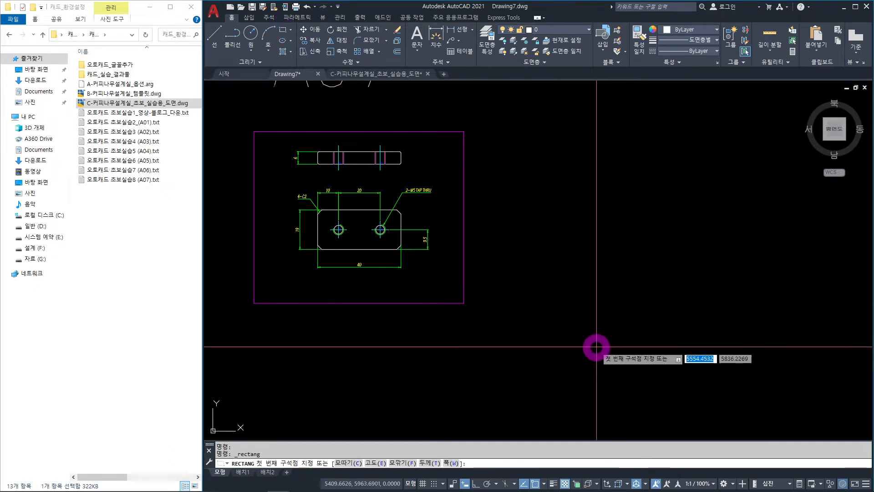
{"action": "left_click", "coordinate": [541, 195]}
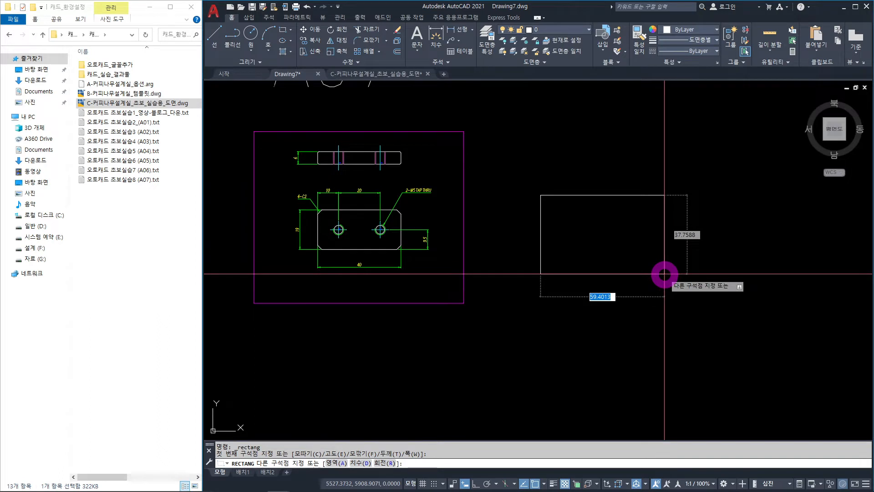
{"action": "scroll", "coordinate": [357, 218], "scroll_direction": "up", "scroll_amount": 2}
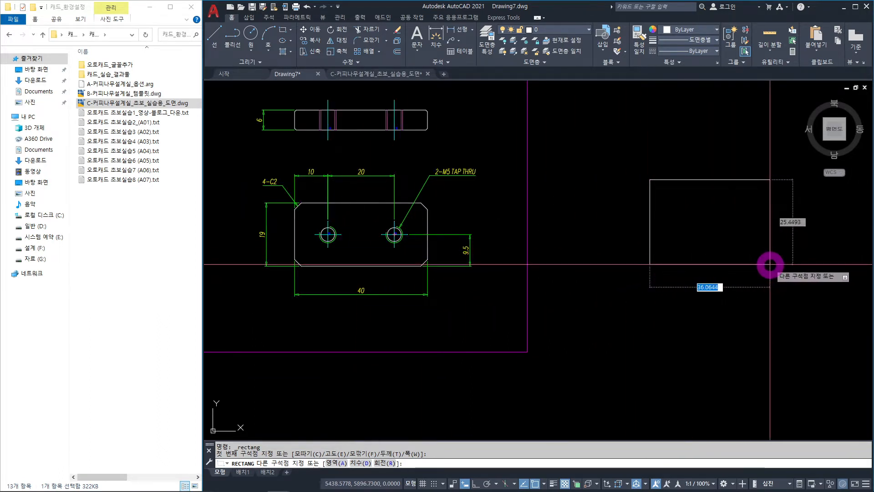
{"action": "type", "text": "40"}
{"action": "key", "text": "Tab"}
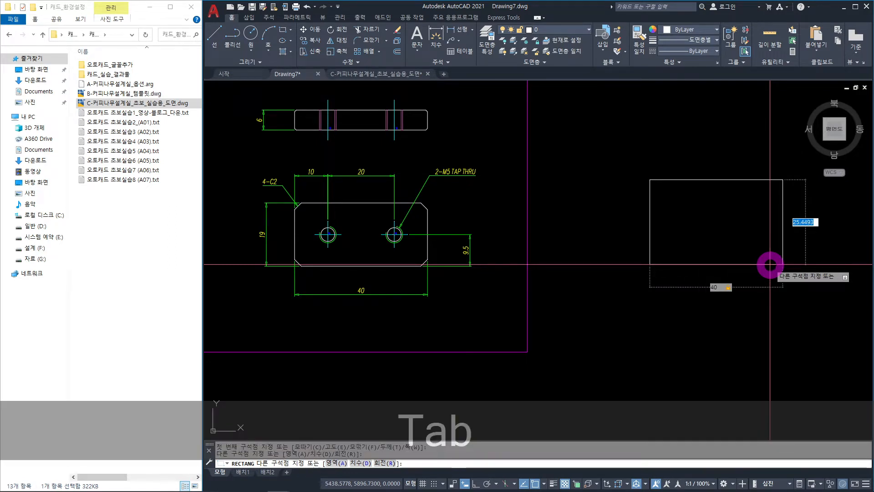
{"action": "type", "text": "19"}
{"action": "key", "text": "Return"}
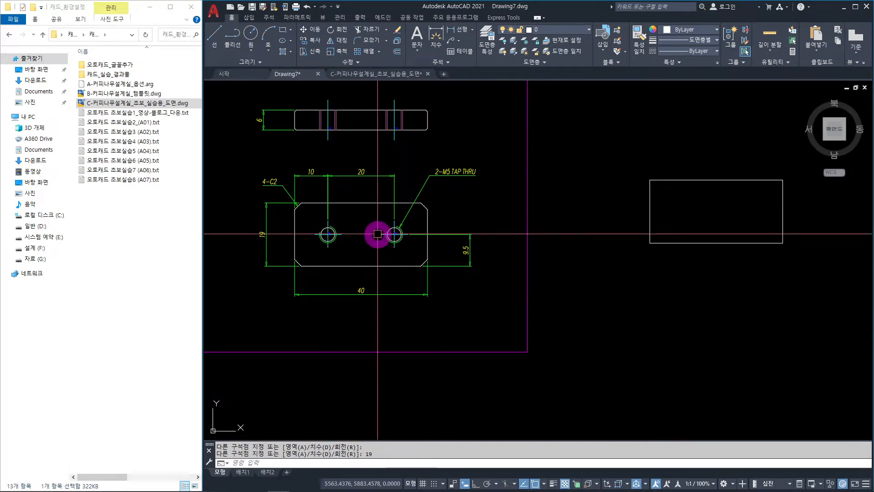
{"action": "left_click", "coordinate": [691, 243]}
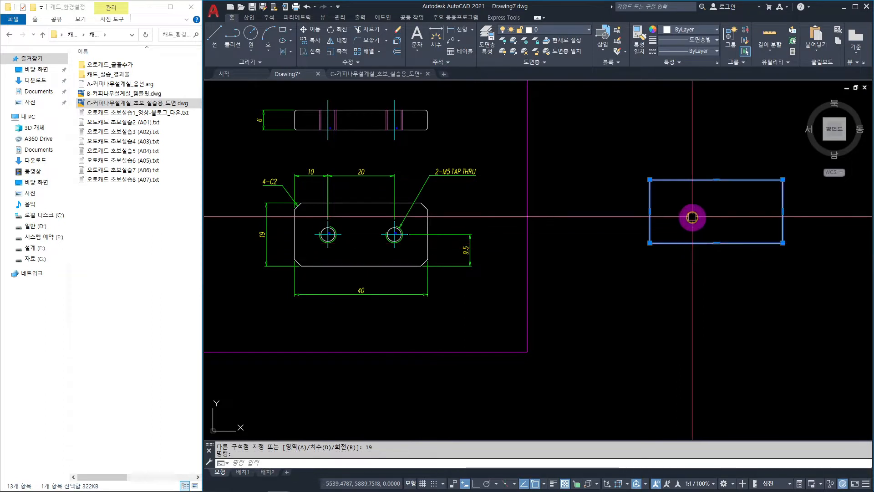
{"action": "key", "text": "Escape"}
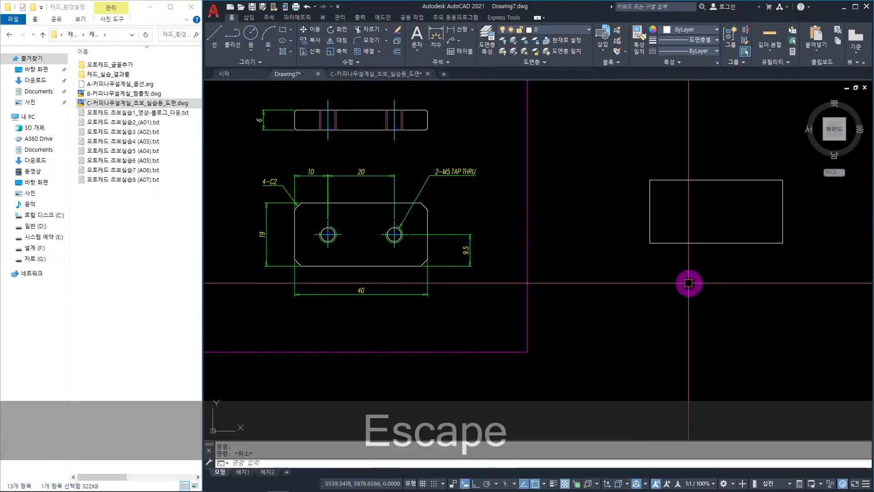
{"action": "type", "text": "O"}
{"action": "key", "text": "Return"}
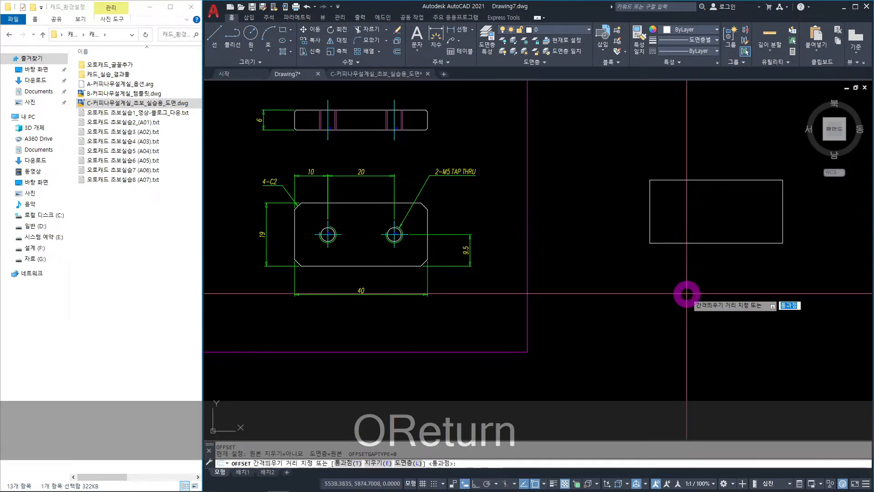
{"action": "type", "text": "5"}
{"action": "key", "text": "Return"}
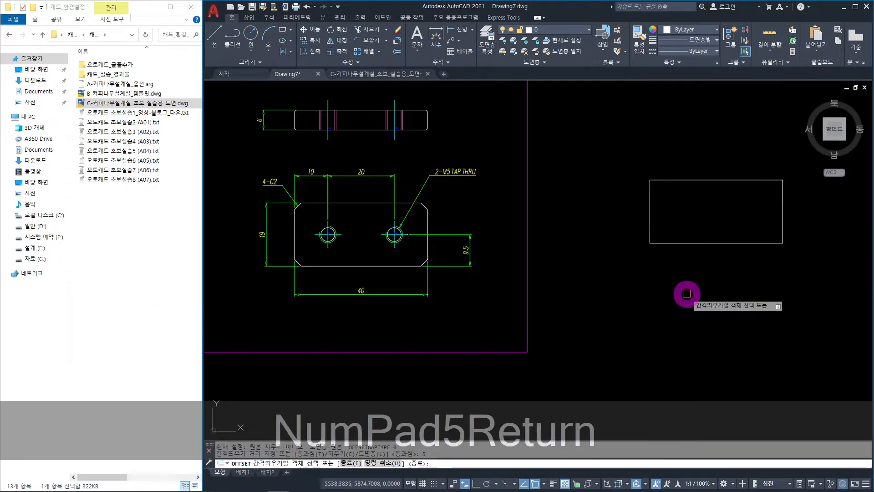
{"action": "left_click", "coordinate": [674, 243]}
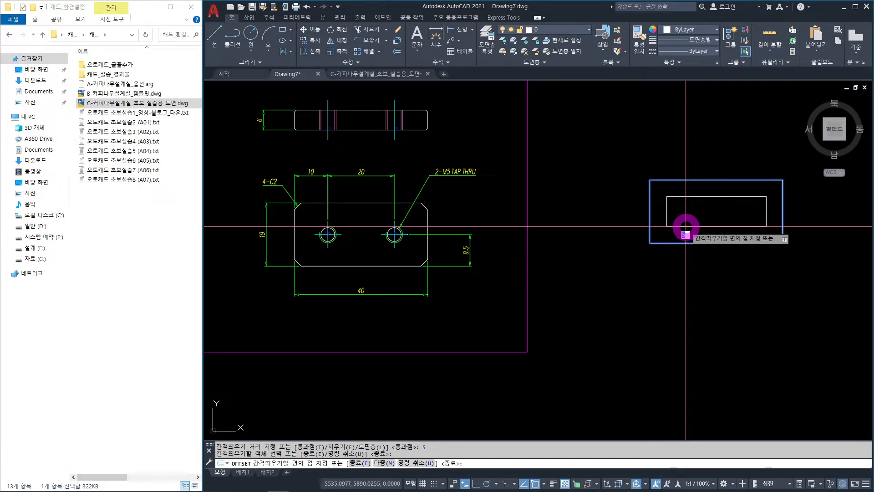
{"action": "key", "text": "Escape"}
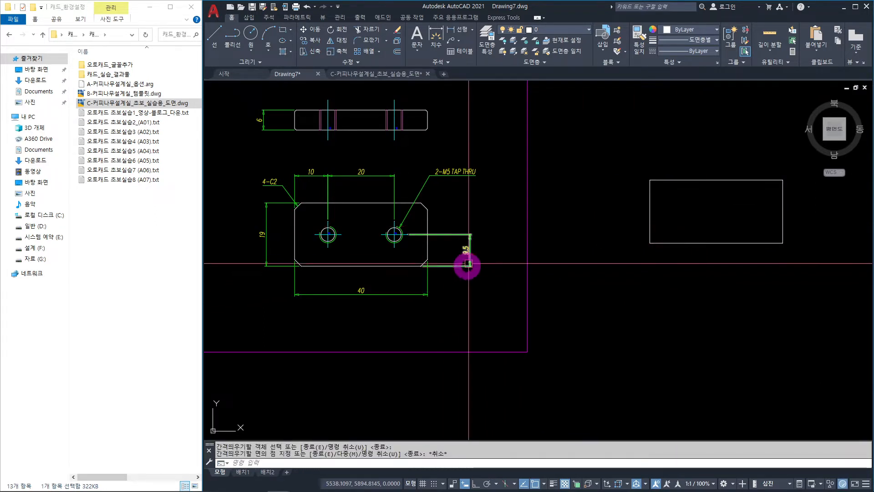
Step: Explode the new rectangle into separate lines and check that its edges can be selected individually
{"action": "left_click", "coordinate": [673, 245]}
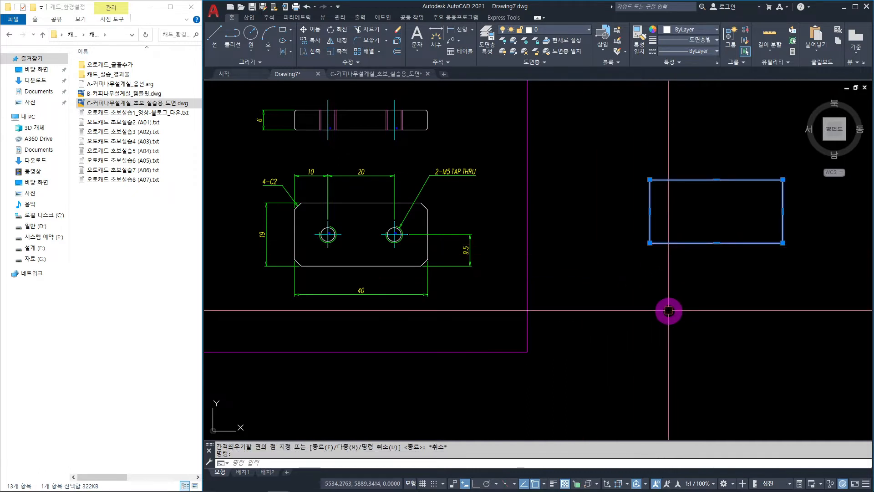
{"action": "type", "text": "x"}
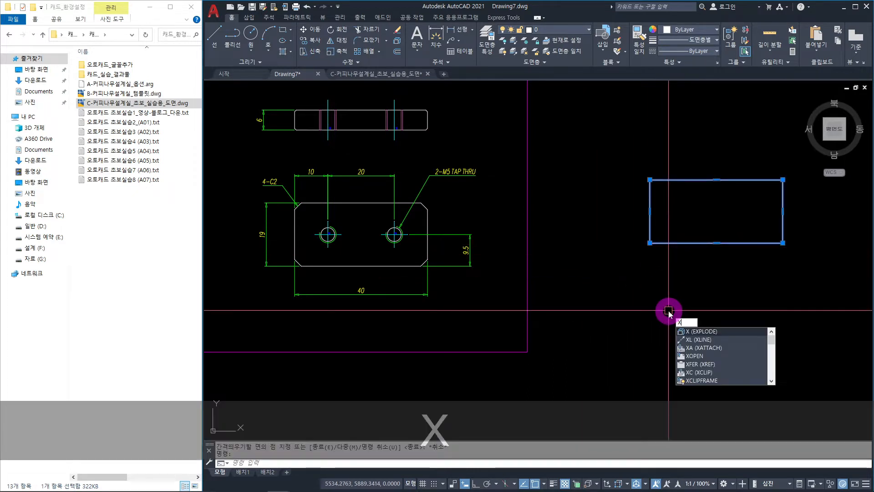
{"action": "key", "text": "space"}
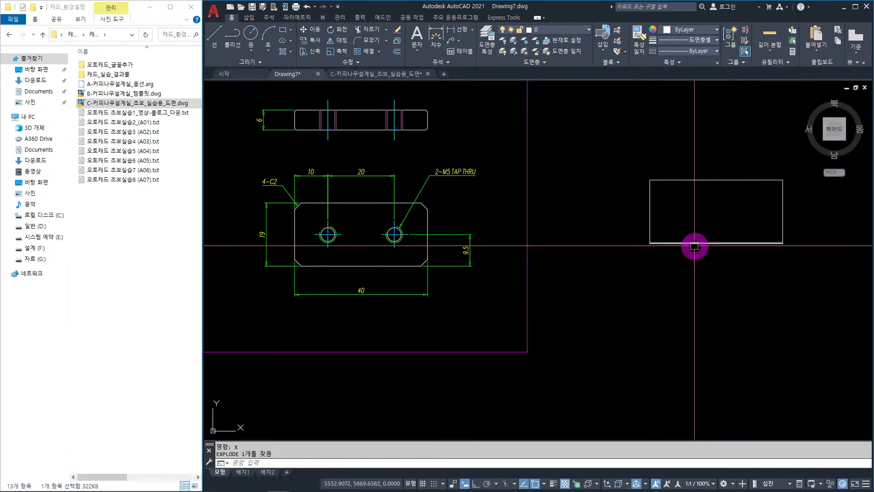
{"action": "left_click", "coordinate": [650, 219]}
{"action": "left_click", "coordinate": [672, 181]}
{"action": "key", "text": "Escape"}
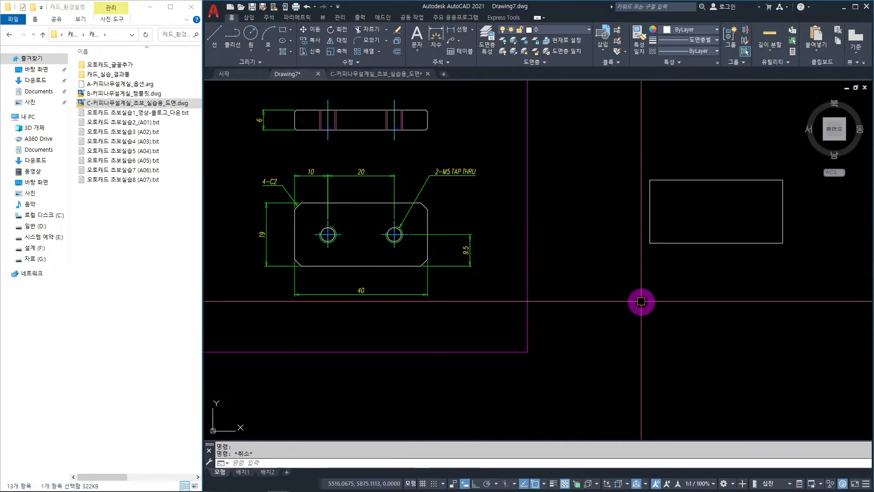
Step: Offset the exploded rectangle's bottom edge upward by 9.5 to create the holes' horizontal centerline
{"action": "type", "text": "o"}
{"action": "key", "text": "Return"}
{"action": "type", "text": "9.5"}
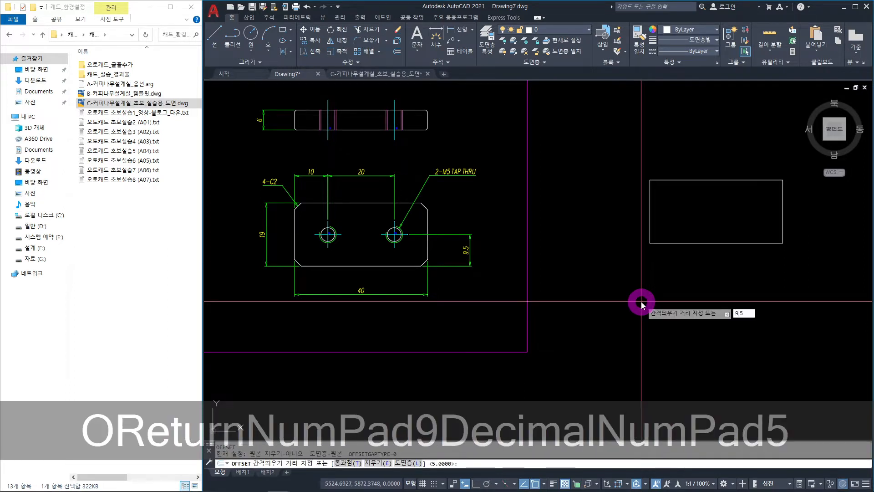
{"action": "key", "text": "Return"}
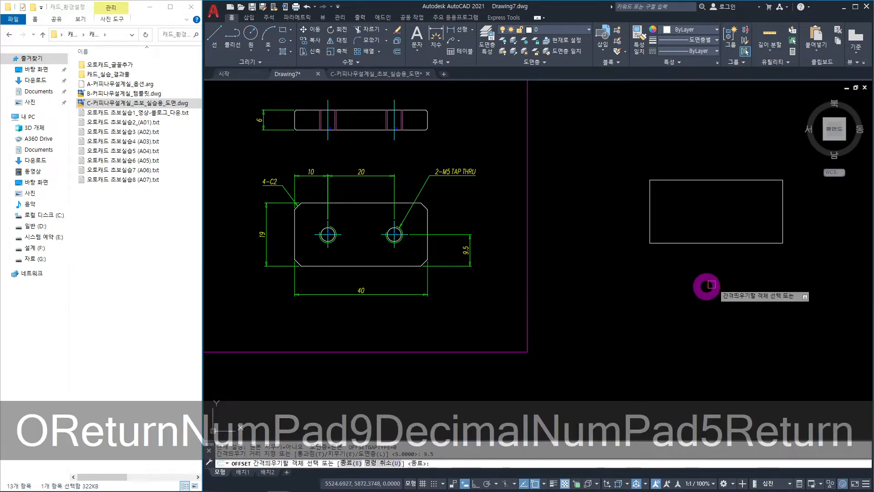
{"action": "left_click", "coordinate": [674, 243]}
{"action": "left_click", "coordinate": [679, 223]}
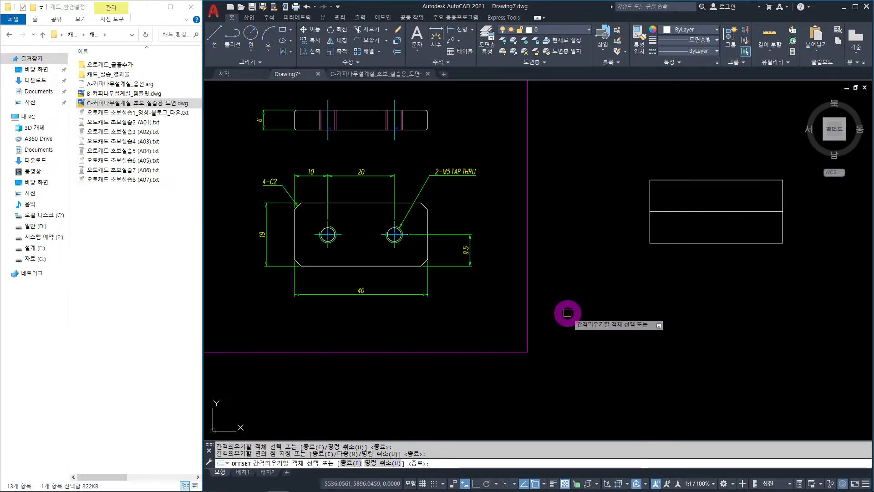
{"action": "left_click", "coordinate": [474, 246]}
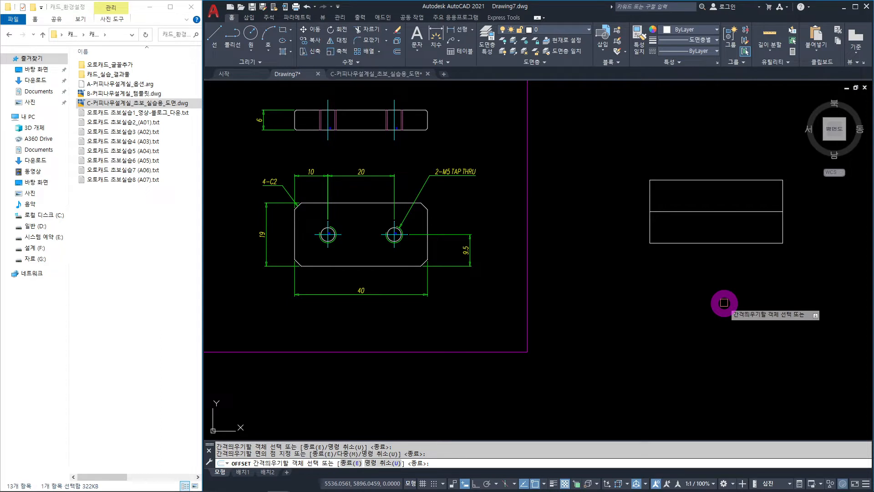
{"action": "key", "text": "Escape"}
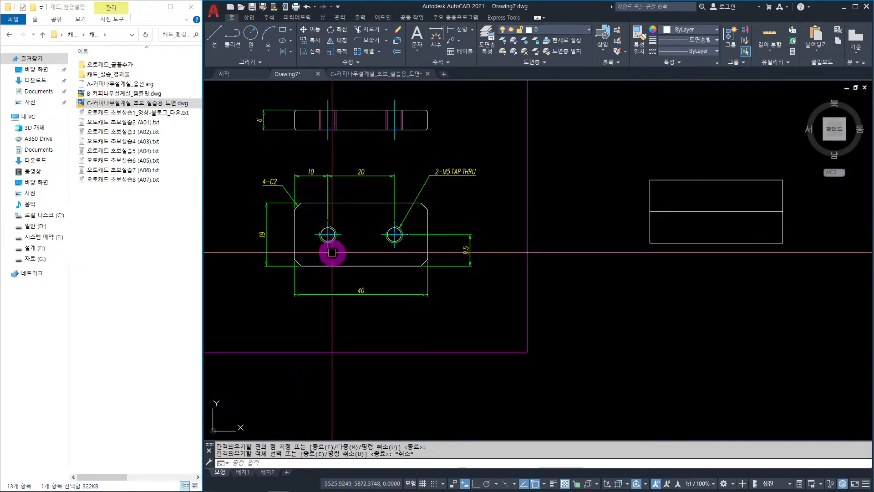
Step: Offset the new rectangle's left and right edges inward by 10 to create the holes' vertical centerlines
{"action": "scroll", "coordinate": [335, 237], "scroll_direction": "up", "scroll_amount": 6}
{"action": "scroll", "coordinate": [340, 239], "scroll_direction": "up", "scroll_amount": 2}
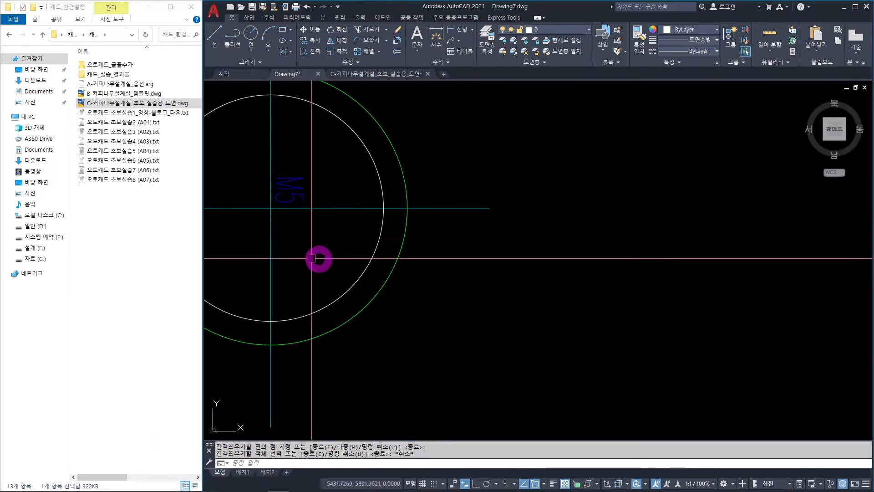
{"action": "scroll", "coordinate": [470, 264], "scroll_direction": "down", "scroll_amount": 6}
{"action": "middle_click_drag", "start_coordinate": [494, 283], "coordinate": [401, 297]}
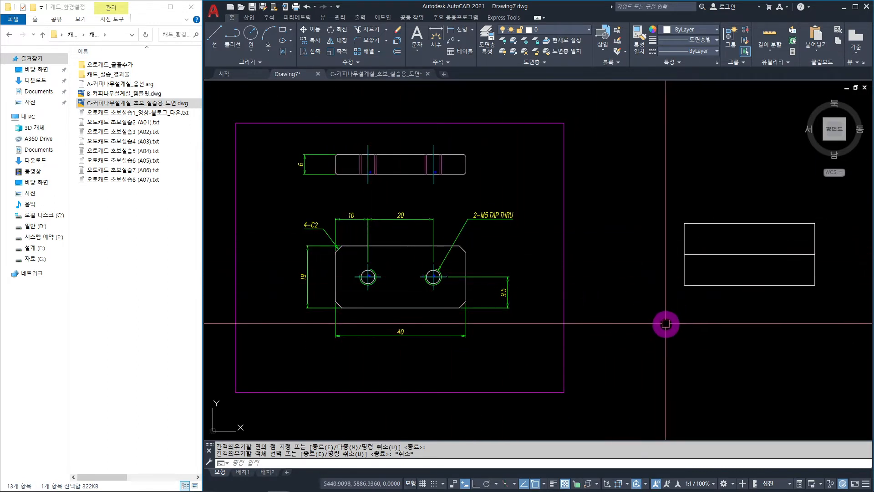
{"action": "type", "text": "o"}
{"action": "key", "text": "Return"}
{"action": "type", "text": "10"}
{"action": "key", "text": "Return"}
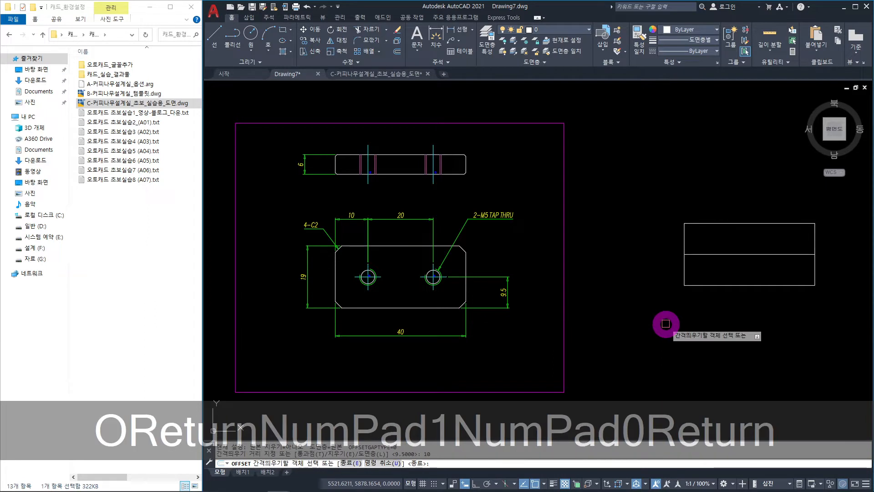
{"action": "left_click", "coordinate": [686, 240]}
{"action": "left_click", "coordinate": [733, 246]}
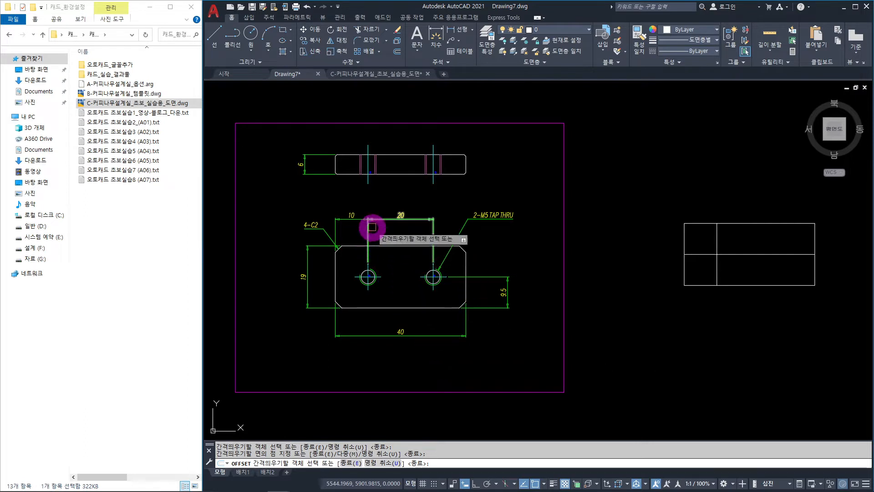
{"action": "left_click", "coordinate": [426, 223]}
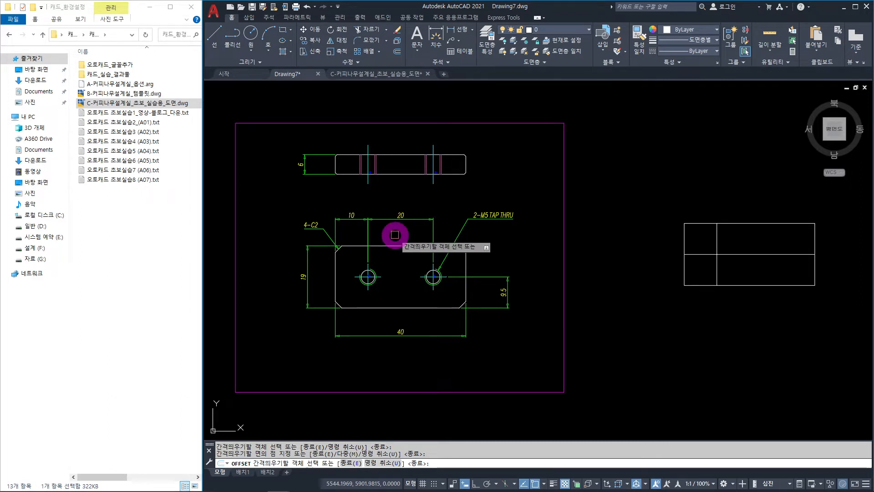
{"action": "left_click", "coordinate": [362, 219]}
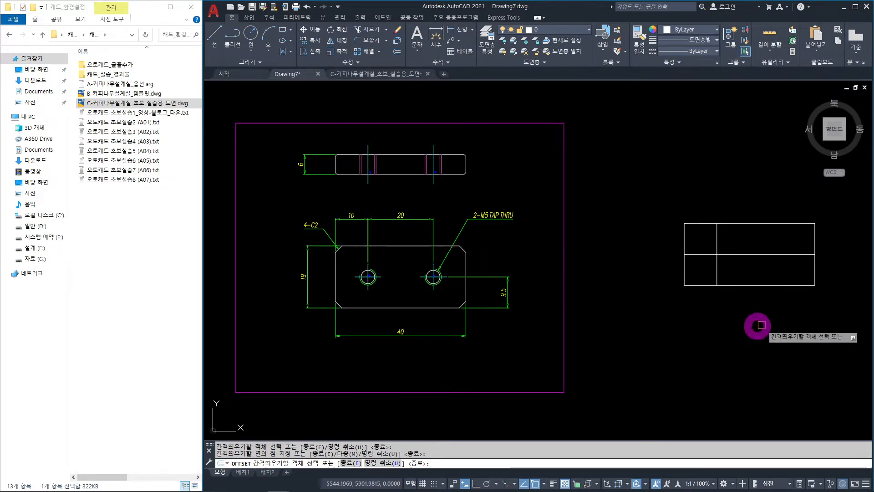
{"action": "left_click", "coordinate": [816, 240]}
{"action": "left_click", "coordinate": [761, 244]}
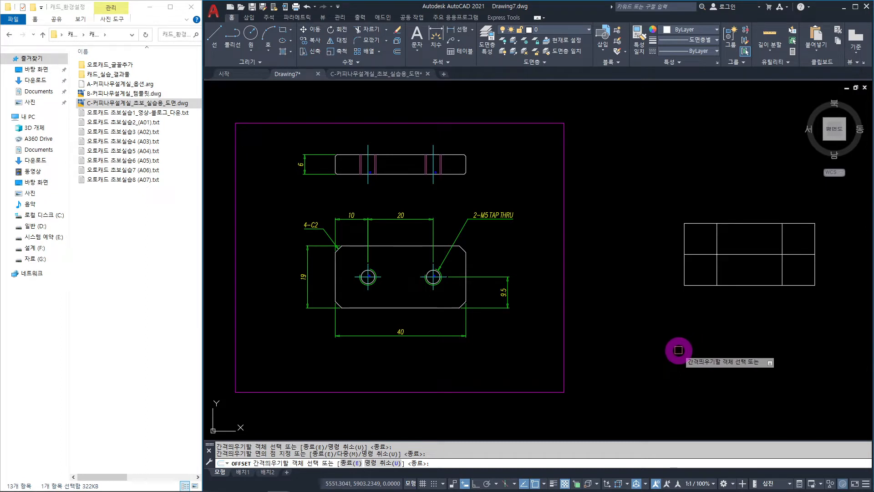
{"action": "key", "text": "Escape"}
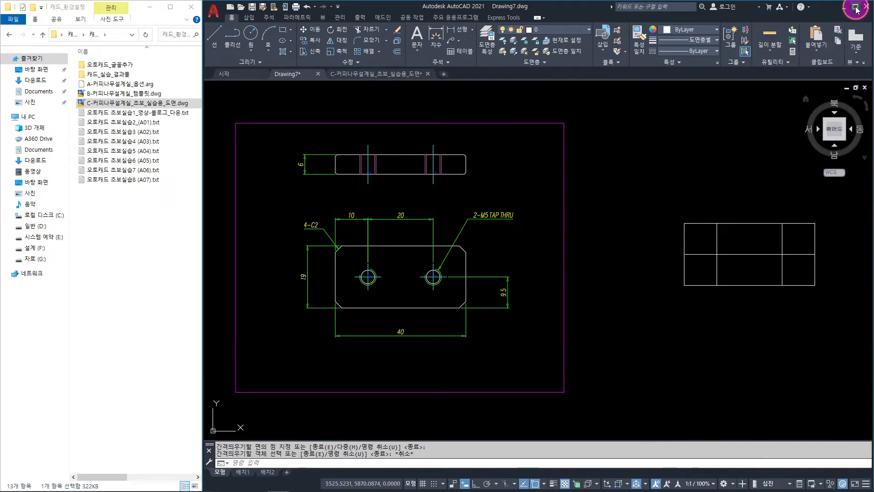
Step: Maximize the drawing window and examine the A07 reference's 2-M5 TAP THRU note and its tapped holes in both views
{"action": "left_click", "coordinate": [856, 7]}
{"action": "middle_click_drag", "start_coordinate": [521, 357], "coordinate": [421, 357]}
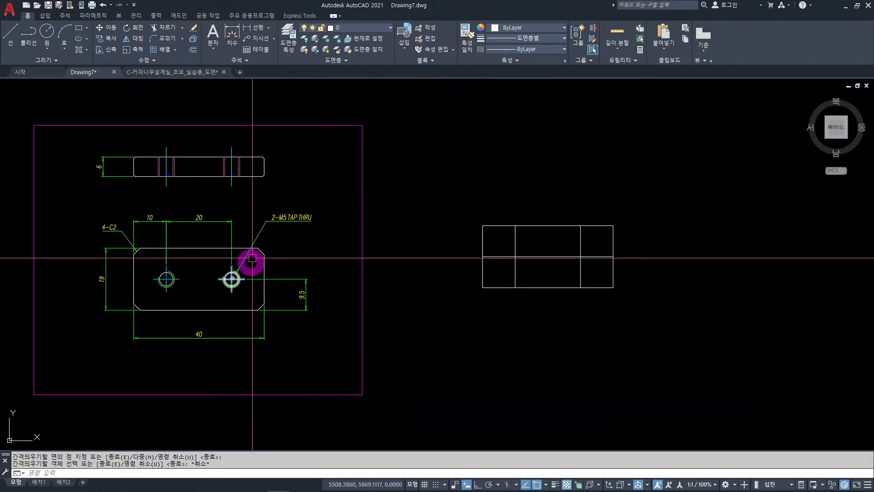
{"action": "scroll", "coordinate": [262, 229], "scroll_direction": "up", "scroll_amount": 4}
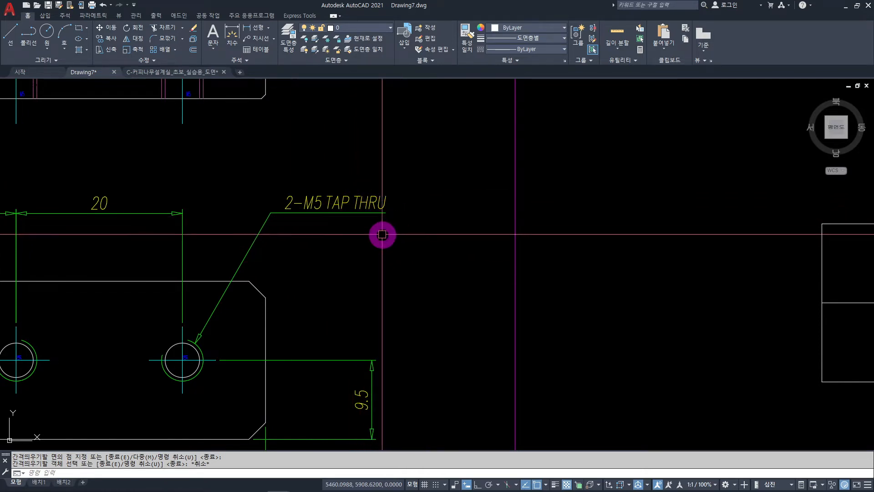
{"action": "scroll", "coordinate": [381, 269], "scroll_direction": "down", "scroll_amount": 4}
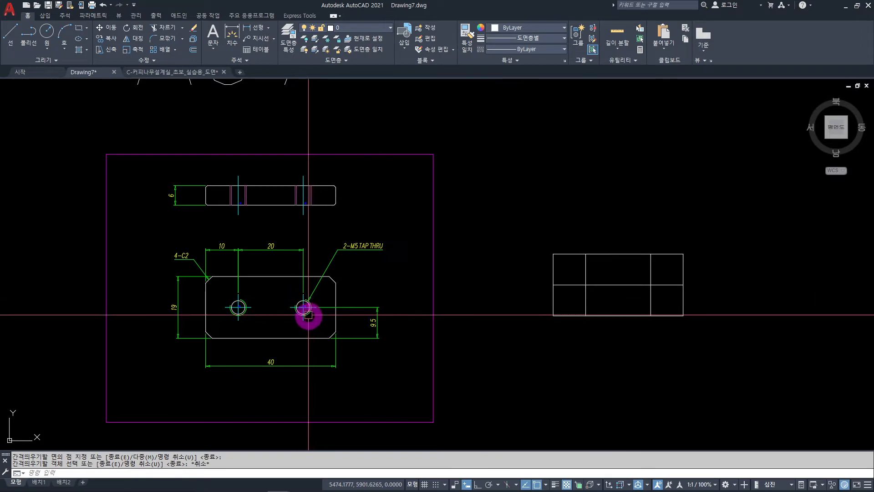
{"action": "scroll", "coordinate": [273, 315], "scroll_direction": "up", "scroll_amount": 2}
{"action": "scroll", "coordinate": [323, 302], "scroll_direction": "up", "scroll_amount": 2}
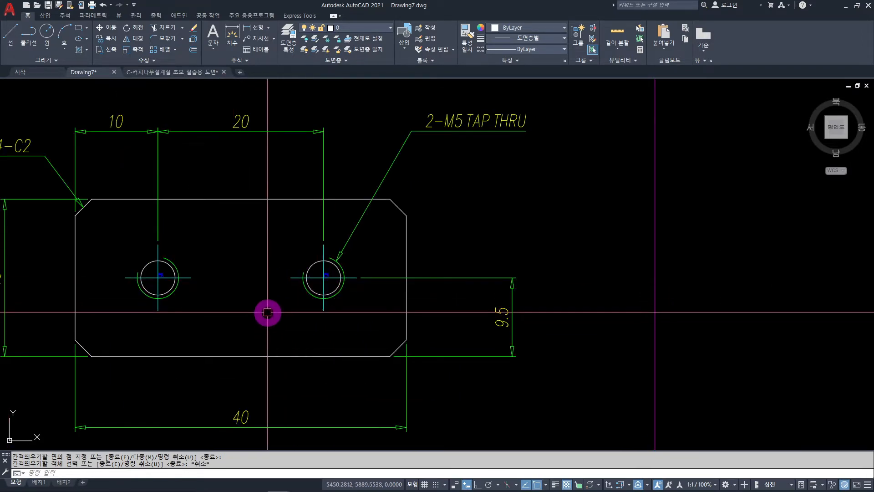
{"action": "scroll", "coordinate": [267, 312], "scroll_direction": "down", "scroll_amount": 4}
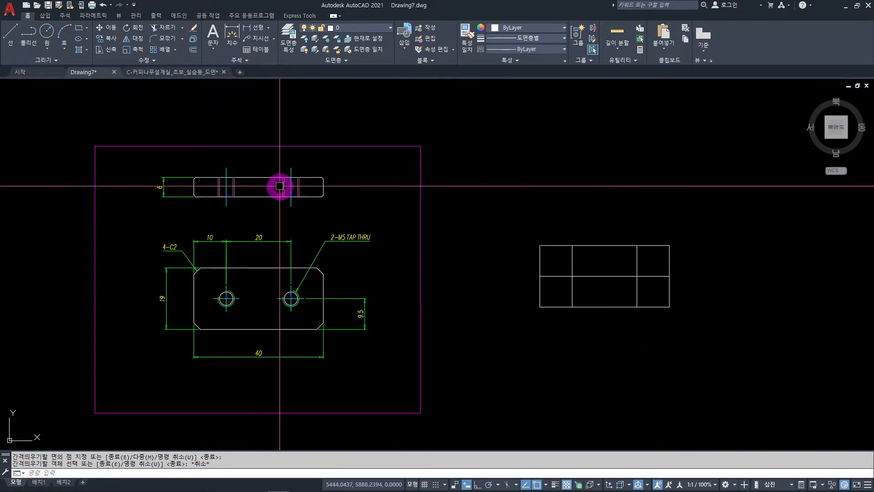
{"action": "scroll", "coordinate": [279, 187], "scroll_direction": "up", "scroll_amount": 2}
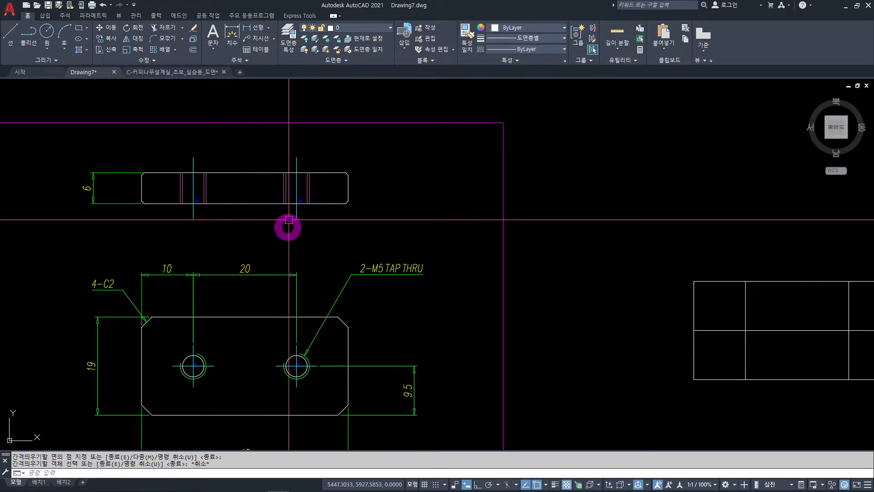
{"action": "scroll", "coordinate": [350, 239], "scroll_direction": "up", "scroll_amount": 4}
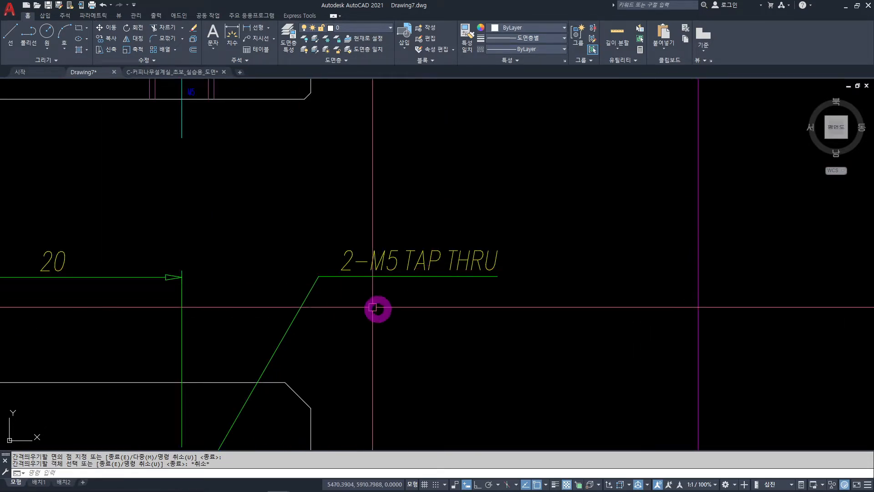
{"action": "scroll", "coordinate": [369, 278], "scroll_direction": "down", "scroll_amount": 8}
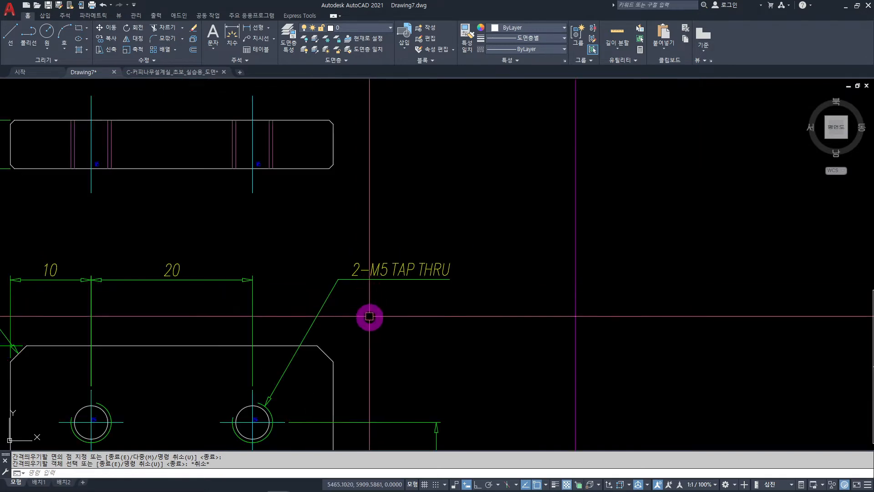
Step: Locate the M5 tap symbols in the bolt/tap/counterbore reference table and examine their side and plan views
{"action": "scroll", "coordinate": [293, 329], "scroll_direction": "down", "scroll_amount": 4}
{"action": "middle_click_drag", "start_coordinate": [238, 354], "coordinate": [550, 221]}
{"action": "scroll", "coordinate": [303, 338], "scroll_direction": "down", "scroll_amount": 6}
{"action": "middle_click_drag", "start_coordinate": [303, 338], "coordinate": [545, 218]}
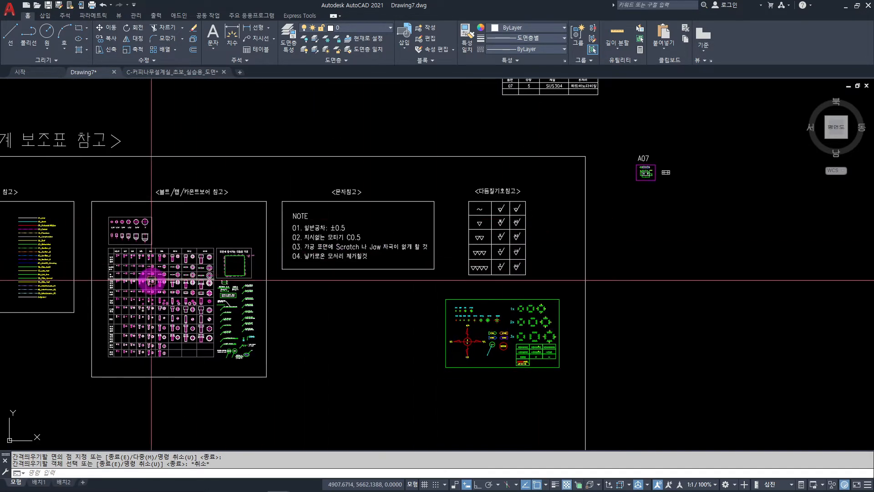
{"action": "scroll", "coordinate": [151, 284], "scroll_direction": "up", "scroll_amount": 8}
{"action": "scroll", "coordinate": [355, 314], "scroll_direction": "down", "scroll_amount": 2}
{"action": "scroll", "coordinate": [254, 165], "scroll_direction": "up", "scroll_amount": 5}
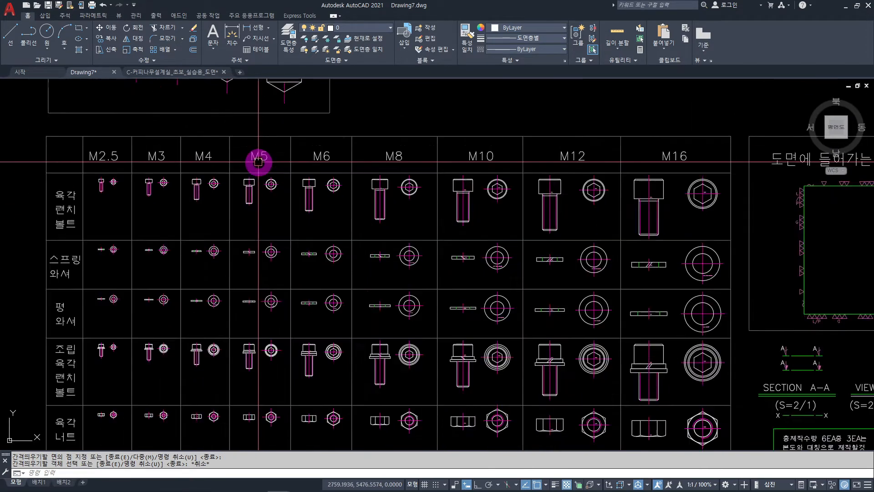
{"action": "scroll", "coordinate": [271, 274], "scroll_direction": "down", "scroll_amount": 5}
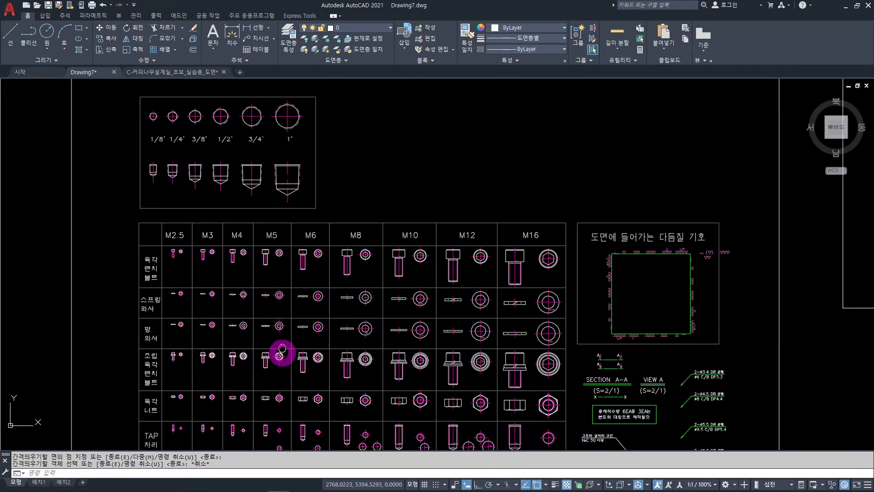
{"action": "middle_click_drag", "start_coordinate": [283, 355], "coordinate": [297, 191]}
{"action": "scroll", "coordinate": [287, 293], "scroll_direction": "up", "scroll_amount": 6}
{"action": "scroll", "coordinate": [294, 271], "scroll_direction": "up", "scroll_amount": 6}
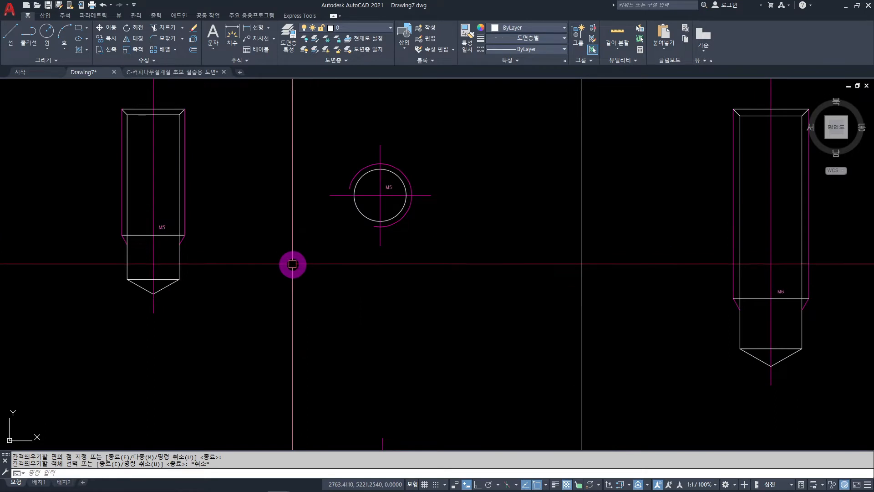
{"action": "scroll", "coordinate": [291, 268], "scroll_direction": "down", "scroll_amount": 3}
{"action": "scroll", "coordinate": [357, 219], "scroll_direction": "up", "scroll_amount": 6}
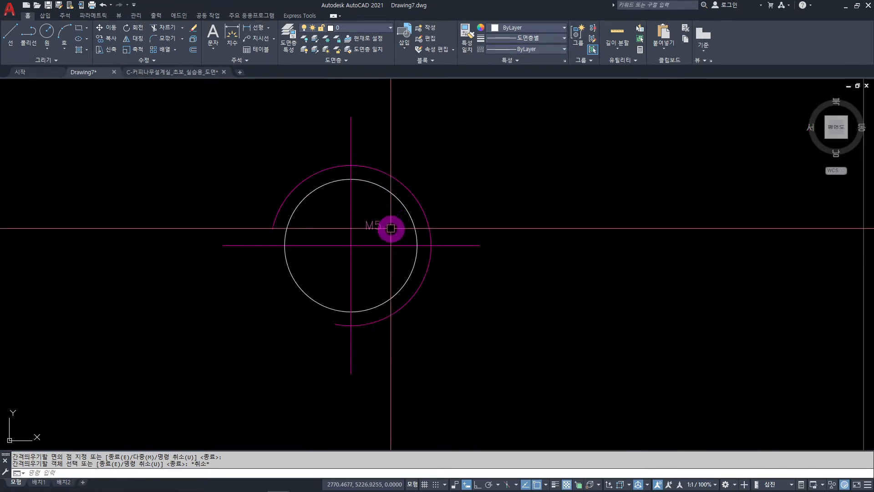
{"action": "scroll", "coordinate": [390, 227], "scroll_direction": "down", "scroll_amount": 4}
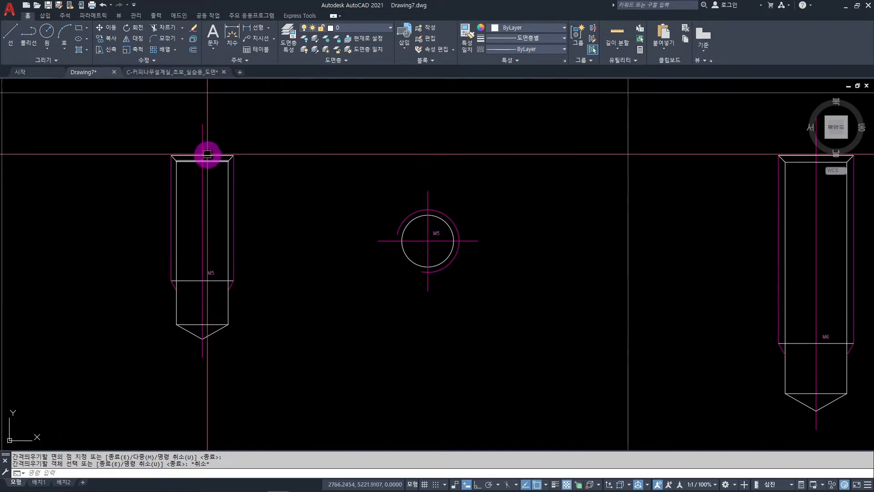
Step: Copy the M5 tap's side and plan symbols from the reference table to the empty space right of the new rectangle
{"action": "left_click", "coordinate": [319, 292]}
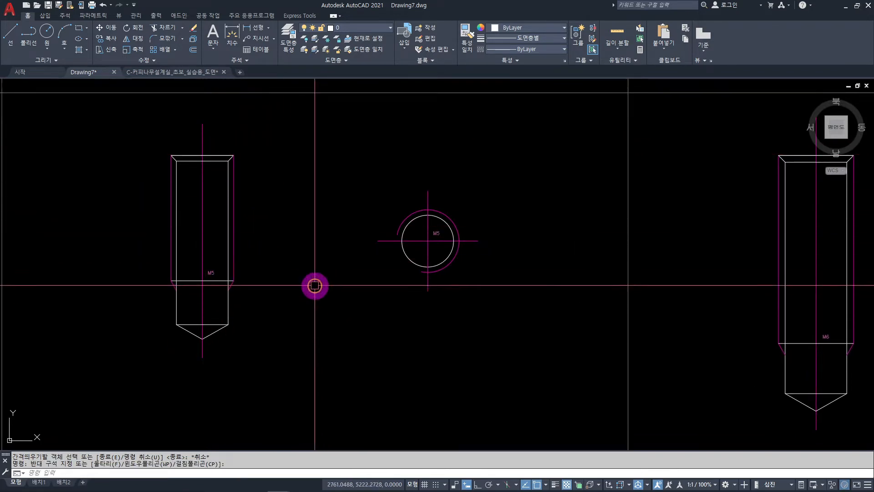
{"action": "scroll", "coordinate": [315, 285], "scroll_direction": "down", "scroll_amount": 2}
{"action": "left_click", "coordinate": [180, 134]}
{"action": "left_click", "coordinate": [467, 352]}
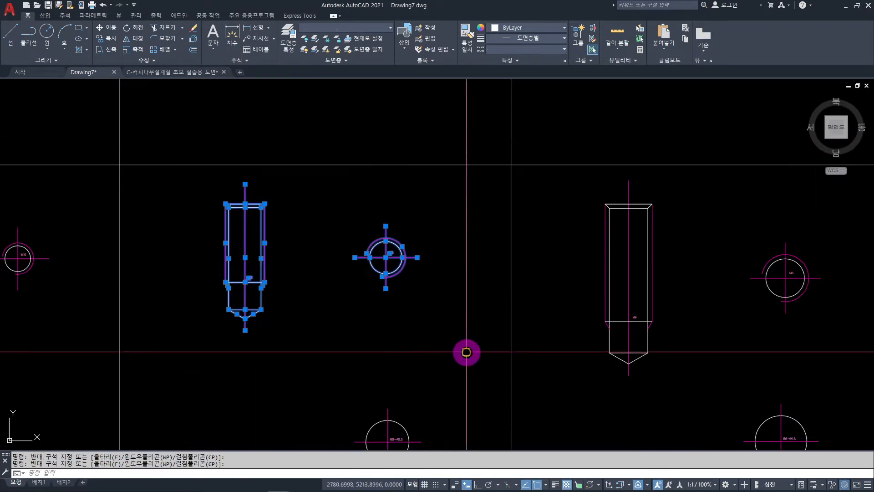
{"action": "type", "text": "CO"}
{"action": "key", "text": "space"}
{"action": "left_click", "coordinate": [300, 238]}
{"action": "scroll", "coordinate": [211, 189], "scroll_direction": "down", "scroll_amount": 2}
{"action": "scroll", "coordinate": [490, 235], "scroll_direction": "down", "scroll_amount": 5}
{"action": "mouse_move", "coordinate": [724, 261]}
{"action": "middle_mouse_down"}
{"action": "mouse_move", "coordinate": [139, 279]}
{"action": "mouse_move", "coordinate": [299, 323]}
{"action": "mouse_move", "coordinate": [95, 284]}
{"action": "mouse_move", "coordinate": [562, 336]}
{"action": "middle_mouse_up"}
{"action": "scroll", "coordinate": [512, 160], "scroll_direction": "up", "scroll_amount": 3}
{"action": "scroll", "coordinate": [527, 133], "scroll_direction": "up", "scroll_amount": 4}
{"action": "scroll", "coordinate": [579, 235], "scroll_direction": "up", "scroll_amount": 2}
{"action": "middle_click_drag", "start_coordinate": [556, 256], "coordinate": [536, 357]}
{"action": "scroll", "coordinate": [331, 260], "scroll_direction": "down", "scroll_amount": 1}
{"action": "middle_click_drag", "start_coordinate": [542, 308], "coordinate": [453, 294]}
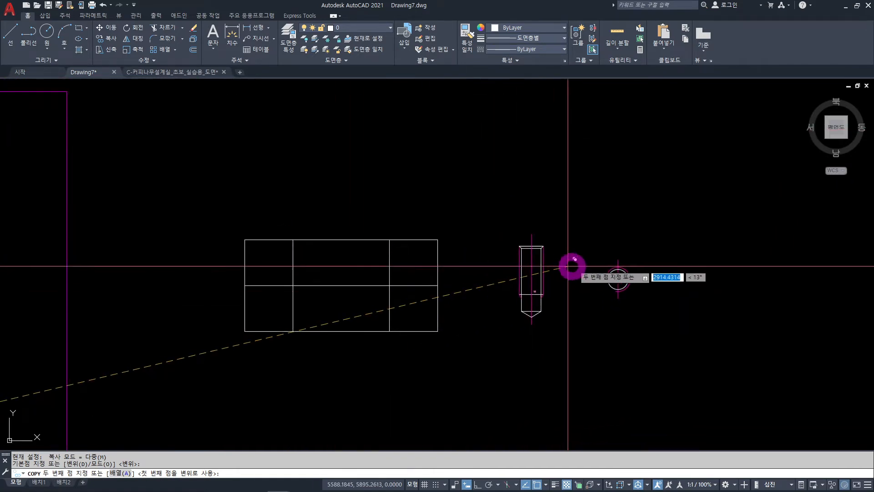
{"action": "left_click", "coordinate": [619, 254]}
{"action": "key", "text": "Escape"}
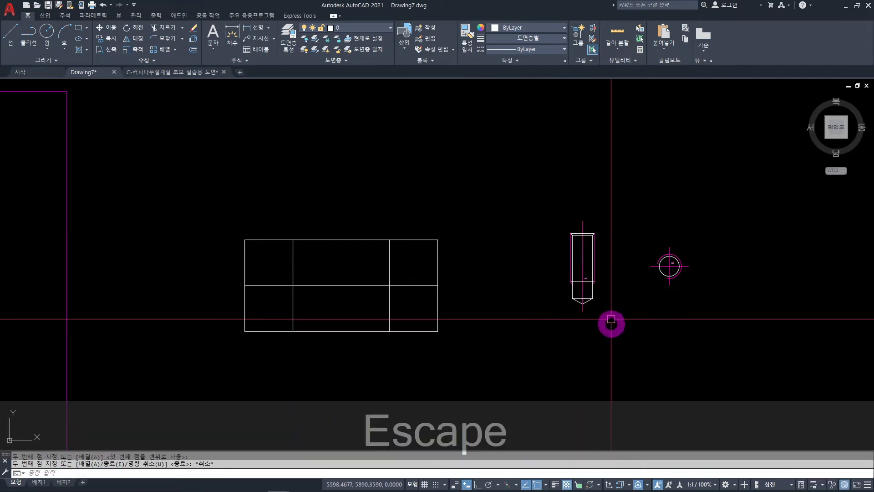
Step: Copy the M5 tap plan symbol by its center onto both centerline intersections inside the rectangle
{"action": "scroll", "coordinate": [682, 266], "scroll_direction": "up", "scroll_amount": 6}
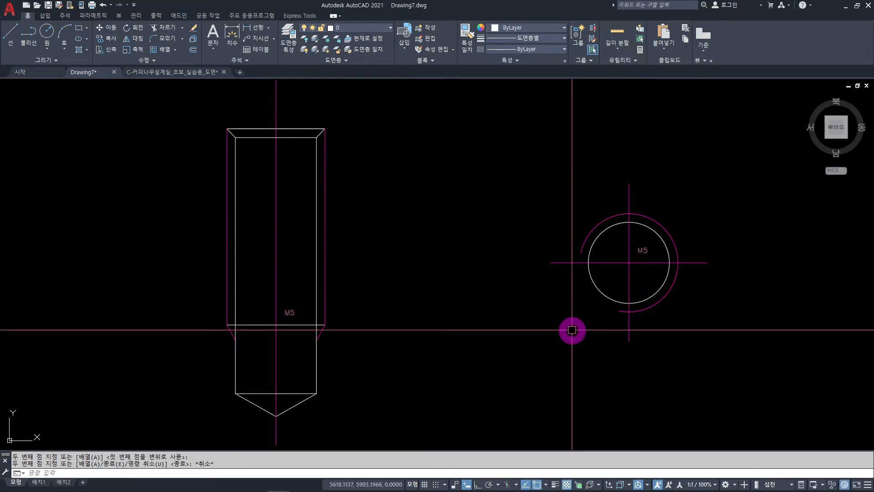
{"action": "type", "text": "co"}
{"action": "key", "text": "space"}
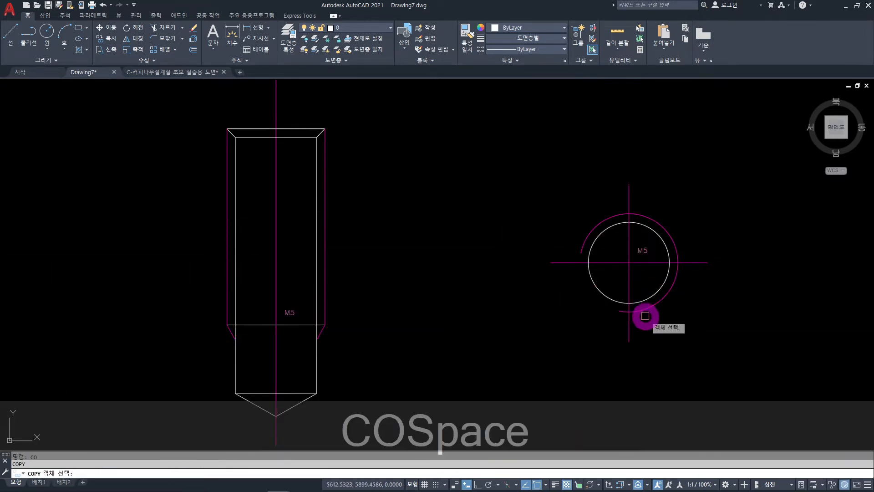
{"action": "left_click", "coordinate": [646, 315]}
{"action": "key", "text": "space"}
{"action": "left_click", "coordinate": [629, 262]}
{"action": "middle_click_drag", "start_coordinate": [397, 337], "coordinate": [791, 312]}
{"action": "scroll", "coordinate": [791, 311], "scroll_direction": "down", "scroll_amount": 4}
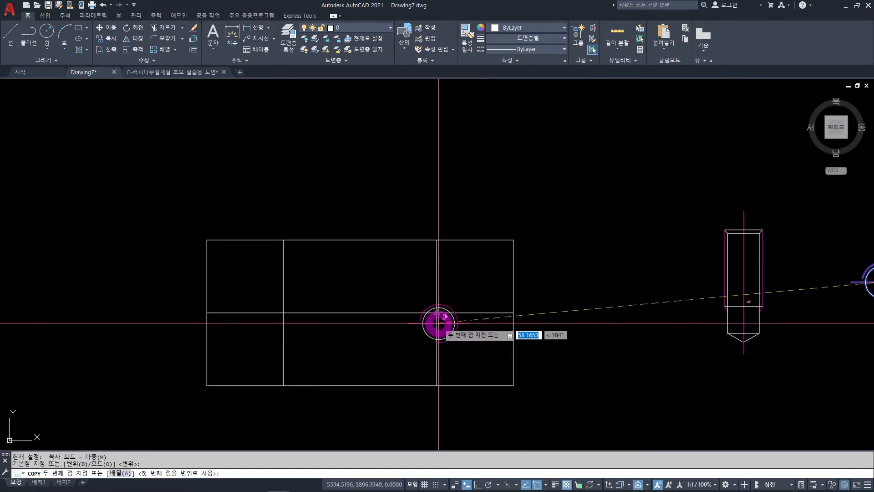
{"action": "left_click", "coordinate": [284, 313]}
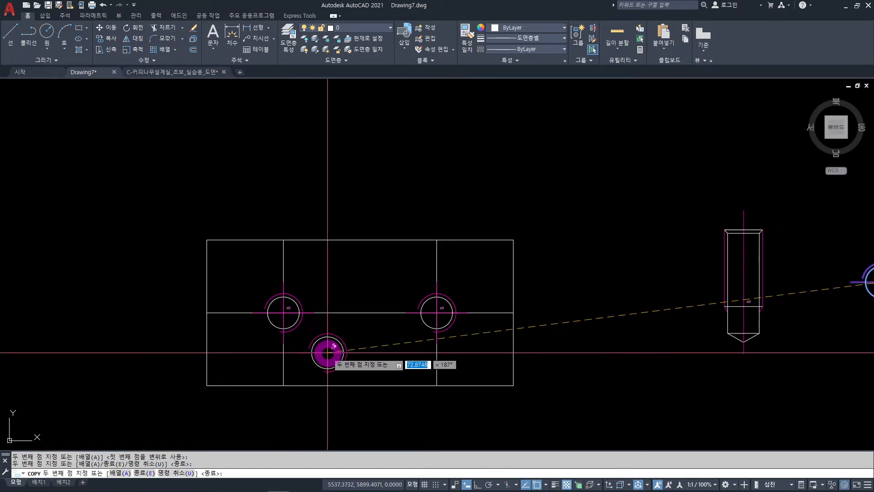
{"action": "key", "text": "Escape"}
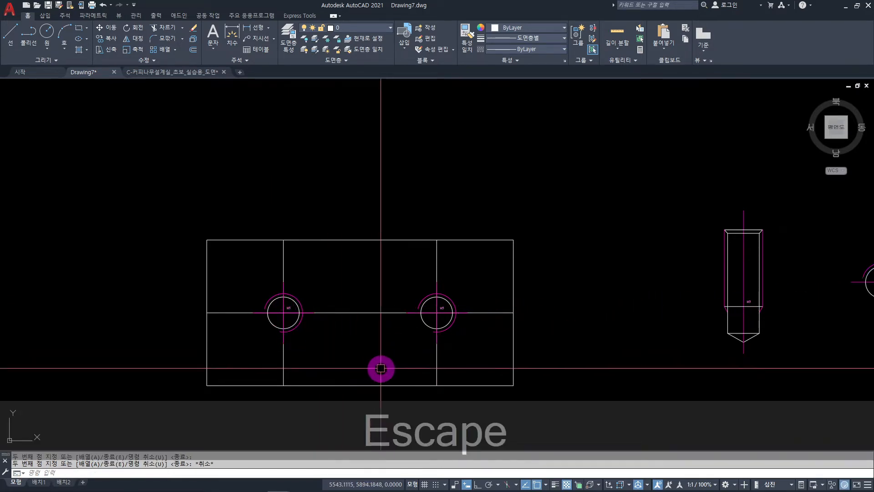
Step: Erase the two vertical and one horizontal construction centerlines inside the rectangle
{"action": "left_click", "coordinate": [471, 253]}
{"action": "left_click", "coordinate": [270, 255]}
{"action": "left_click", "coordinate": [369, 272]}
{"action": "left_click", "coordinate": [357, 349]}
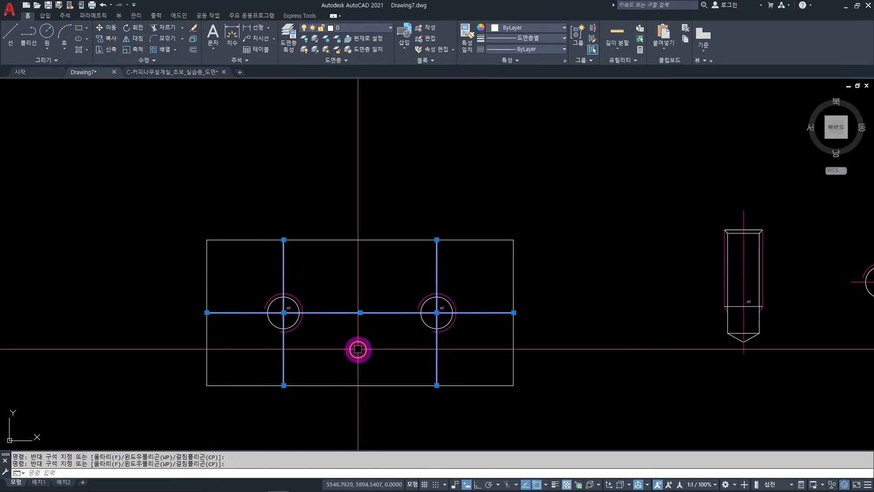
{"action": "key", "text": "Delete"}
Step: Examine the corner chamfer callout on the reference drawing and compare it with the new rectangle
{"action": "scroll", "coordinate": [365, 337], "scroll_direction": "down", "scroll_amount": 6}
{"action": "middle_click_drag", "start_coordinate": [367, 353], "coordinate": [470, 309]}
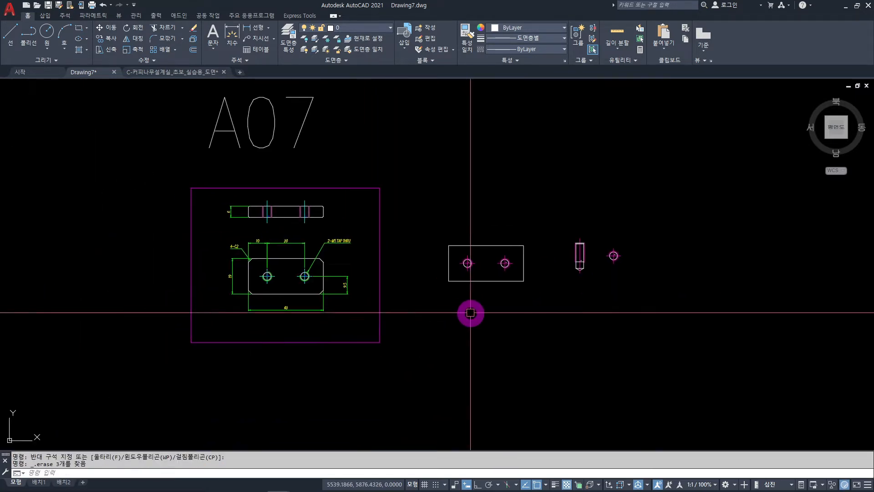
{"action": "scroll", "coordinate": [263, 285], "scroll_direction": "up", "scroll_amount": 3}
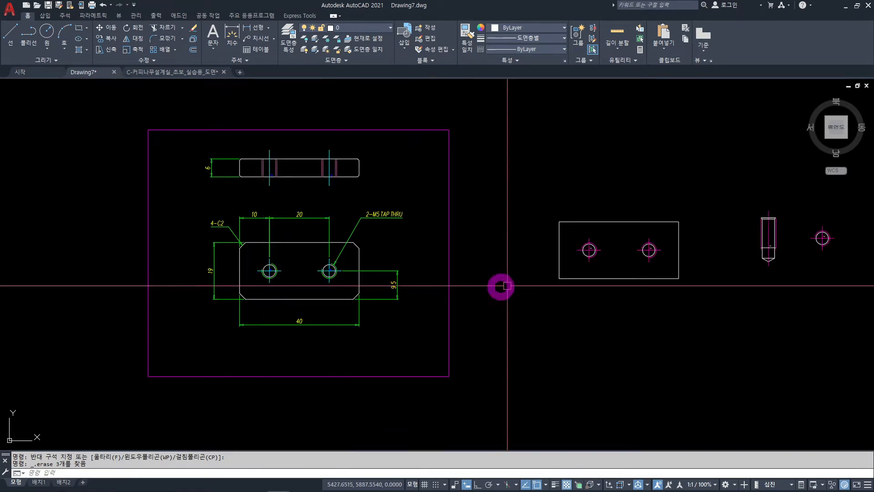
{"action": "scroll", "coordinate": [222, 227], "scroll_direction": "up", "scroll_amount": 6}
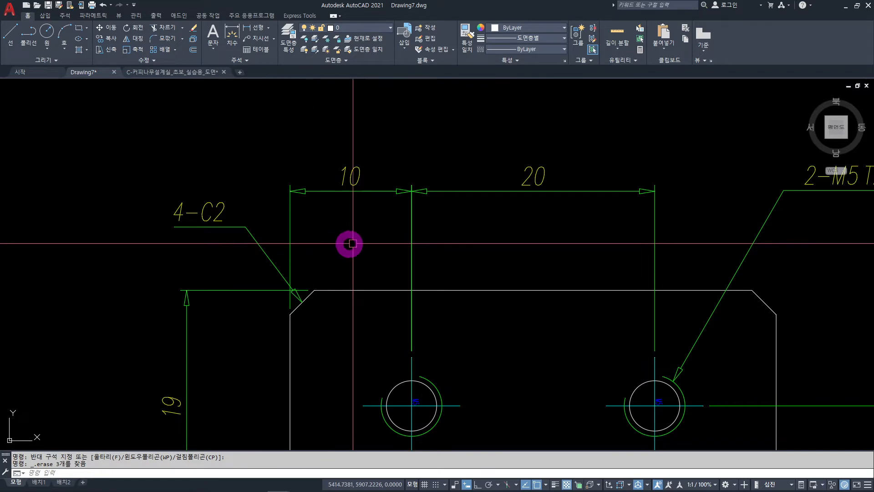
{"action": "scroll", "coordinate": [432, 258], "scroll_direction": "down", "scroll_amount": 6}
{"action": "middle_click_drag", "start_coordinate": [511, 306], "coordinate": [233, 300]}
{"action": "scroll", "coordinate": [462, 253], "scroll_direction": "up", "scroll_amount": 4}
{"action": "middle_click_drag", "start_coordinate": [462, 252], "coordinate": [399, 251]}
Step: Chamfer the upper-left corner of the new rectangle with both chamfer distances set to 2
{"action": "left_click", "coordinate": [514, 284]}
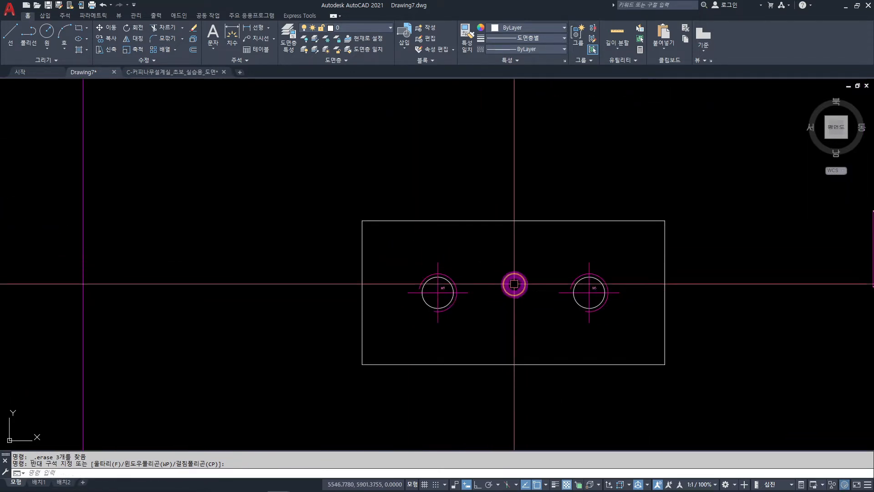
{"action": "type", "text": "CHA"}
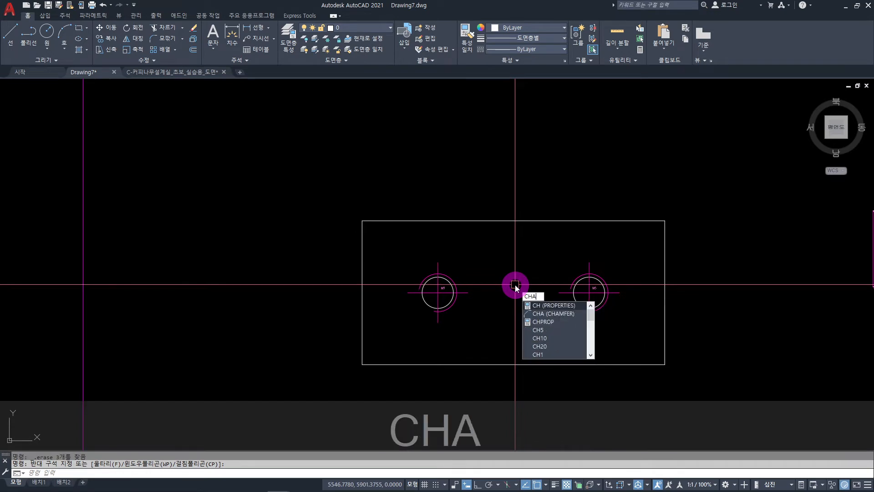
{"action": "key", "text": "space"}
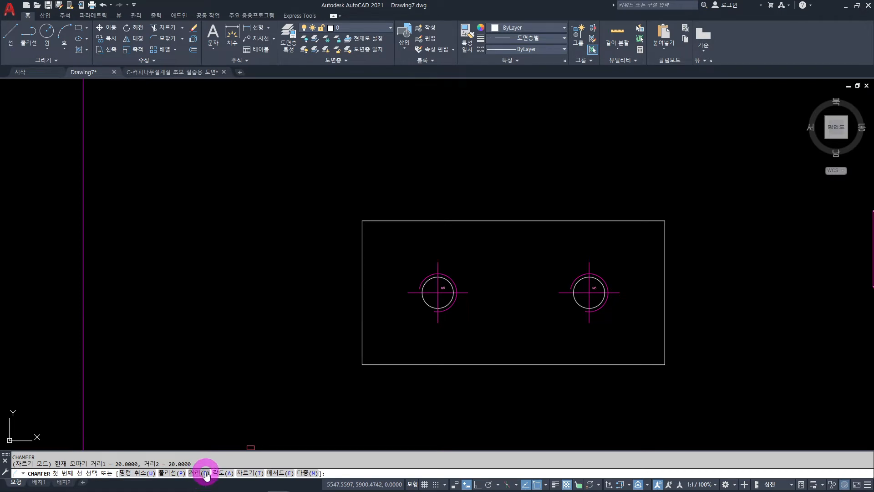
{"action": "type", "text": "D"}
{"action": "key", "text": "space"}
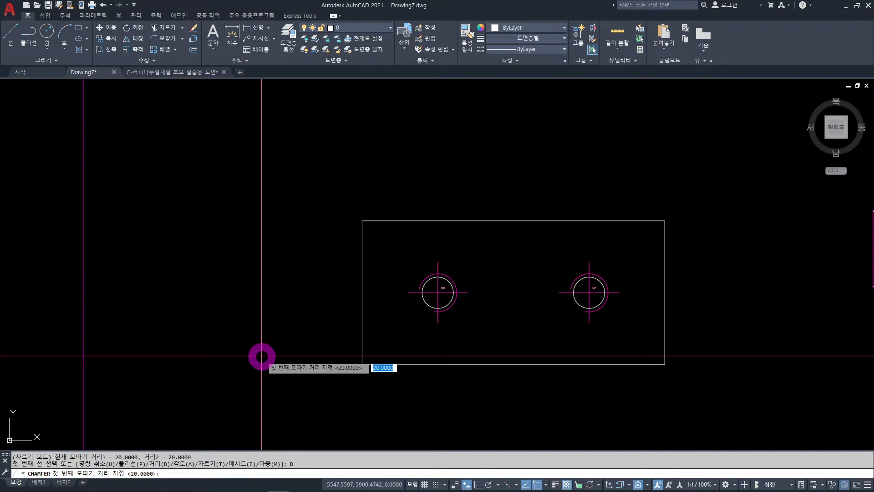
{"action": "type", "text": "2"}
{"action": "key", "text": "Return"}
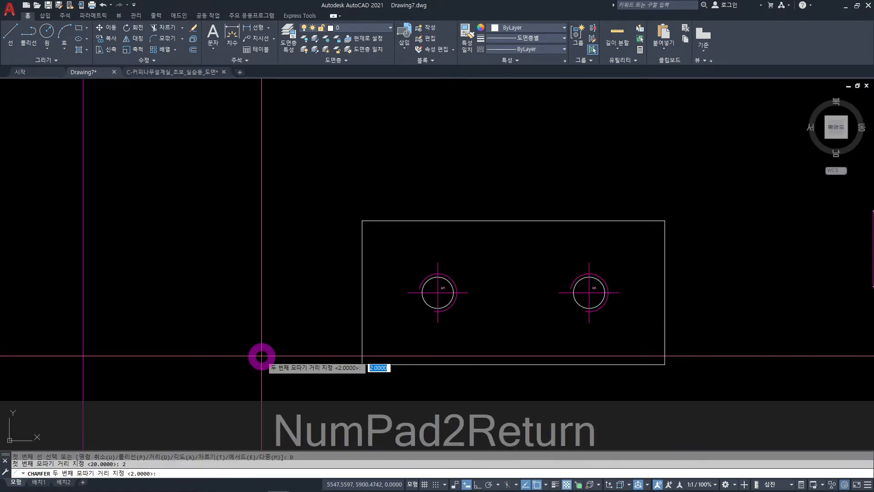
{"action": "type", "text": "2"}
{"action": "key", "text": "Return"}
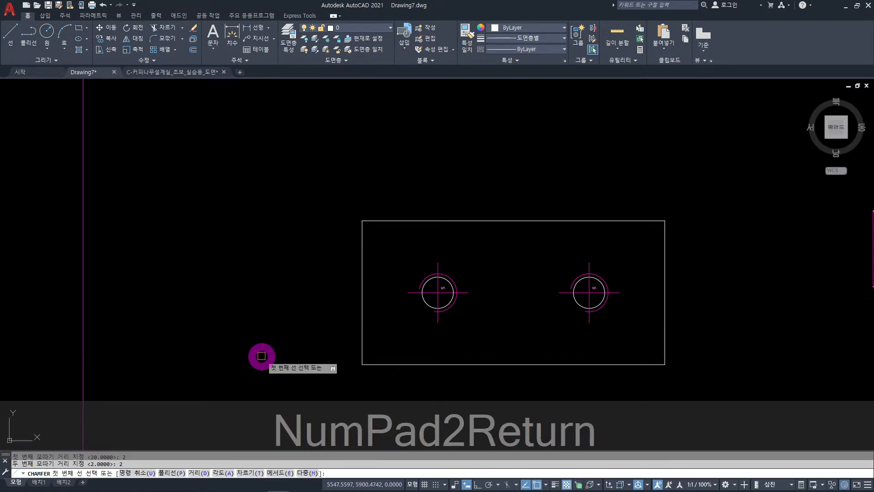
{"action": "left_click", "coordinate": [374, 224]}
{"action": "left_click", "coordinate": [362, 246]}
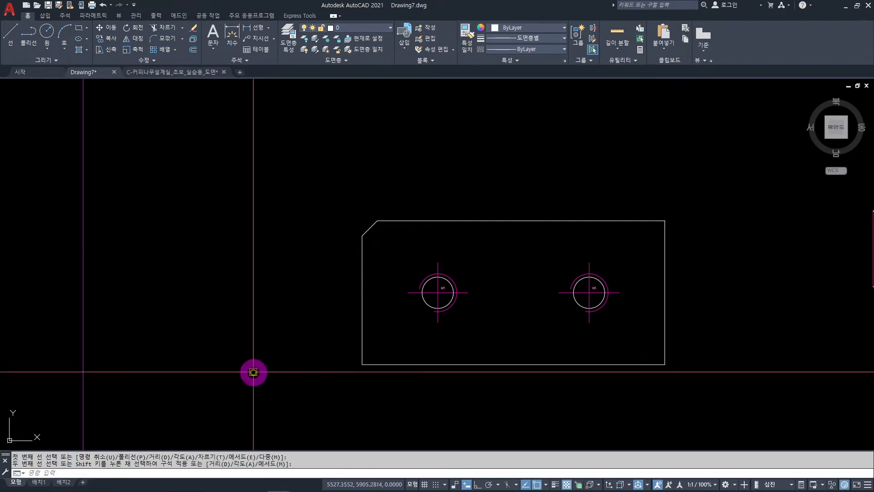
Step: Chamfer the plate's lower-left corner with the same distances of 2
{"action": "key", "text": "space"}
{"action": "left_click", "coordinate": [378, 365]}
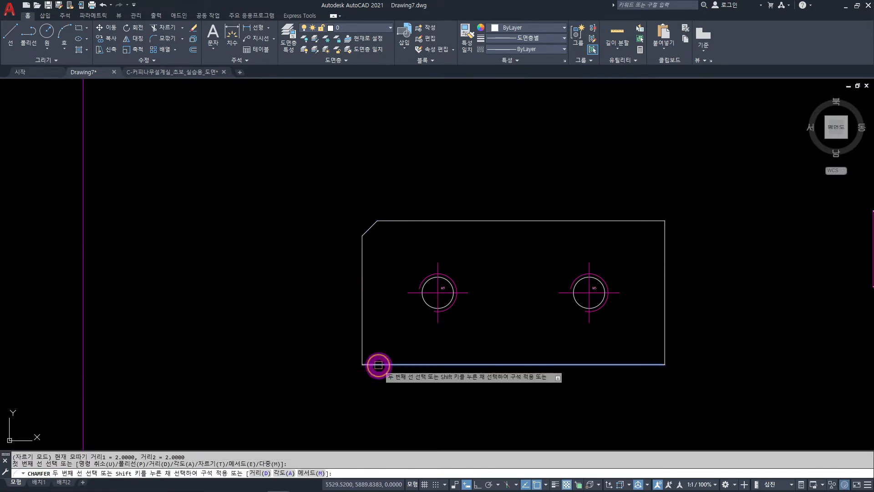
{"action": "left_click", "coordinate": [362, 347]}
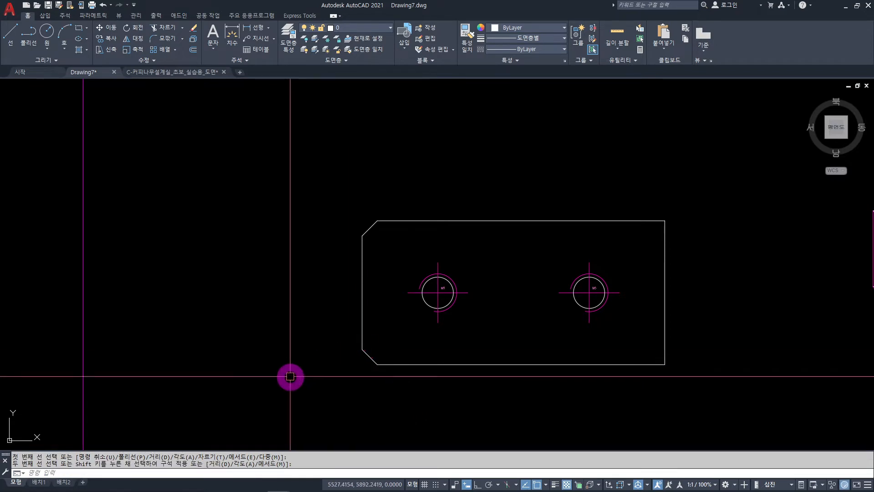
{"action": "key", "text": "Escape"}
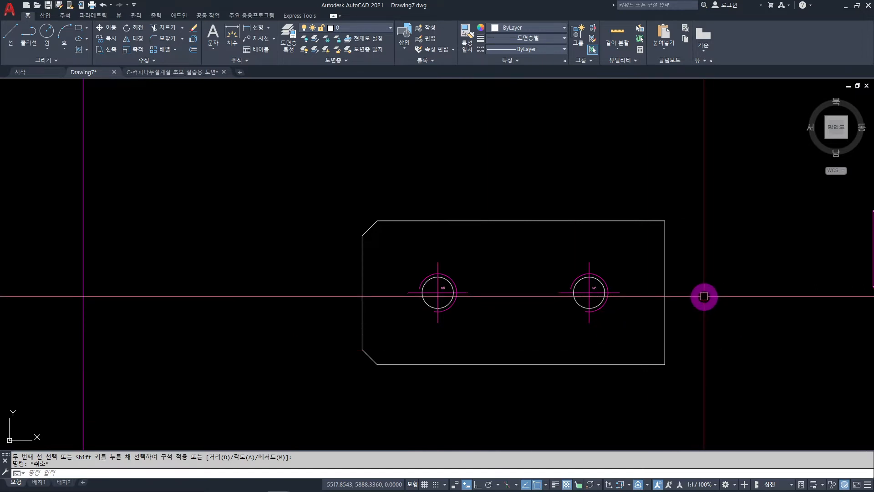
Step: Draw a construction circle of radius 2 centered on the plate's upper-right corner
{"action": "type", "text": "c"}
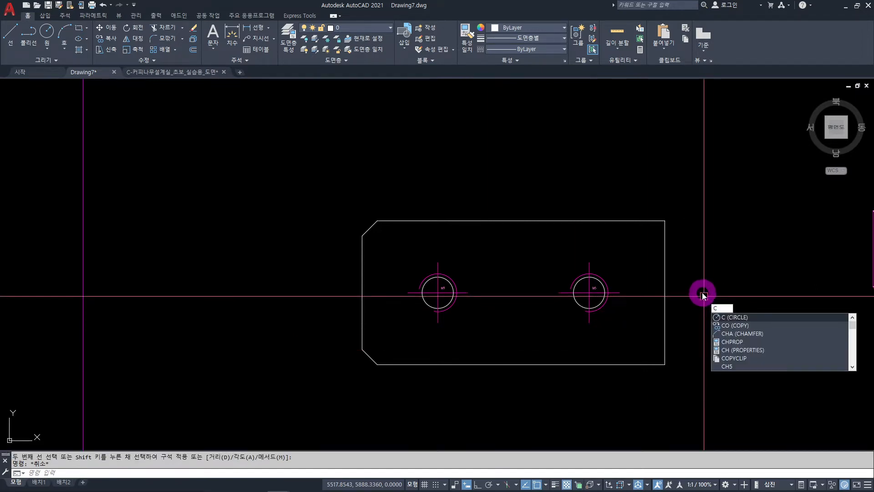
{"action": "key", "text": "space"}
{"action": "left_click", "coordinate": [665, 221]}
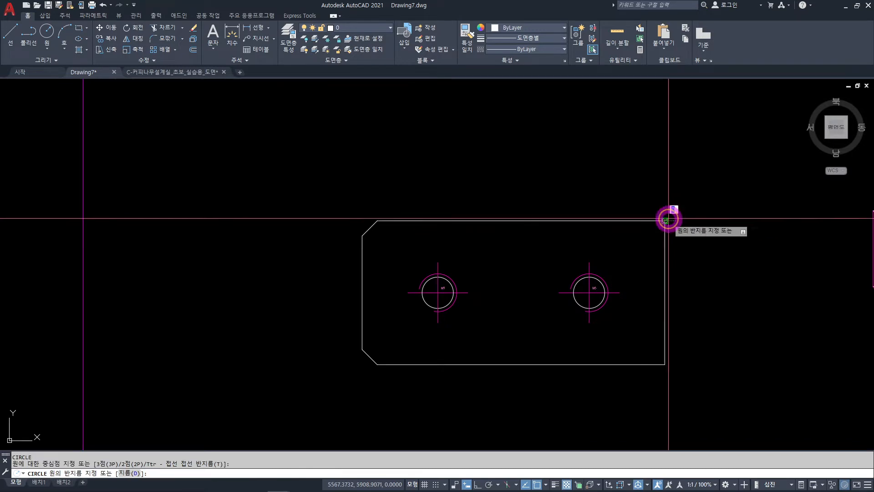
{"action": "type", "text": "2"}
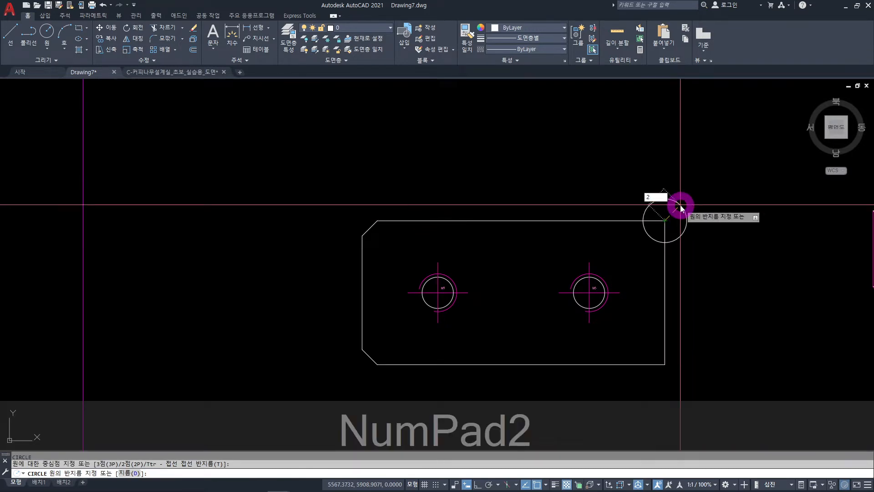
{"action": "key", "text": "Return"}
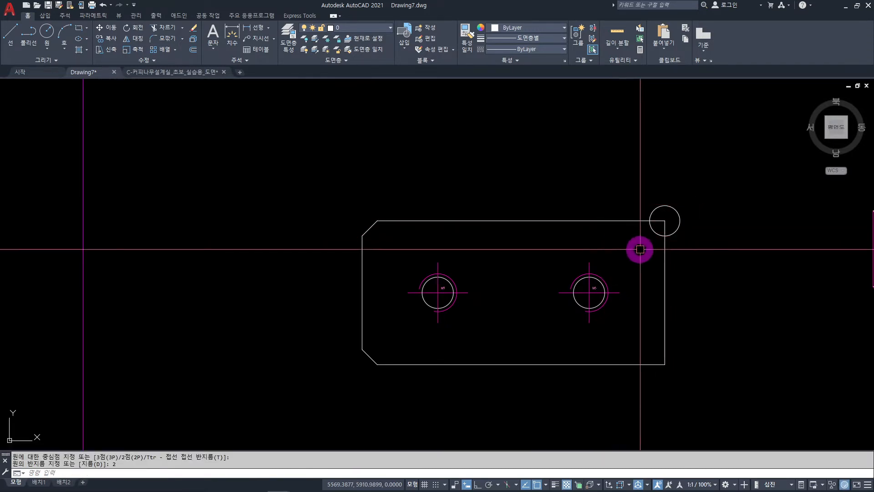
Step: Draw a diagonal line joining the points where the construction circle crosses the plate's top and right edges
{"action": "type", "text": "L"}
{"action": "key", "text": "space"}
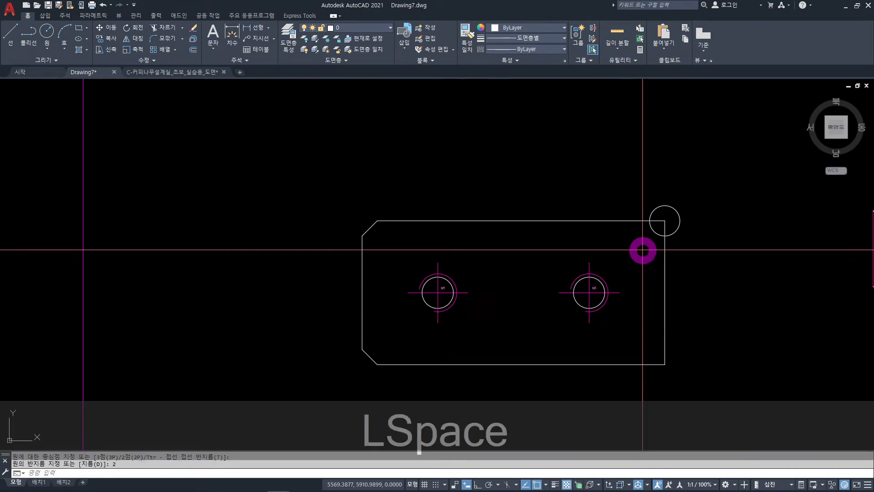
{"action": "scroll", "coordinate": [652, 236], "scroll_direction": "up", "scroll_amount": 4}
{"action": "left_click", "coordinate": [642, 207]}
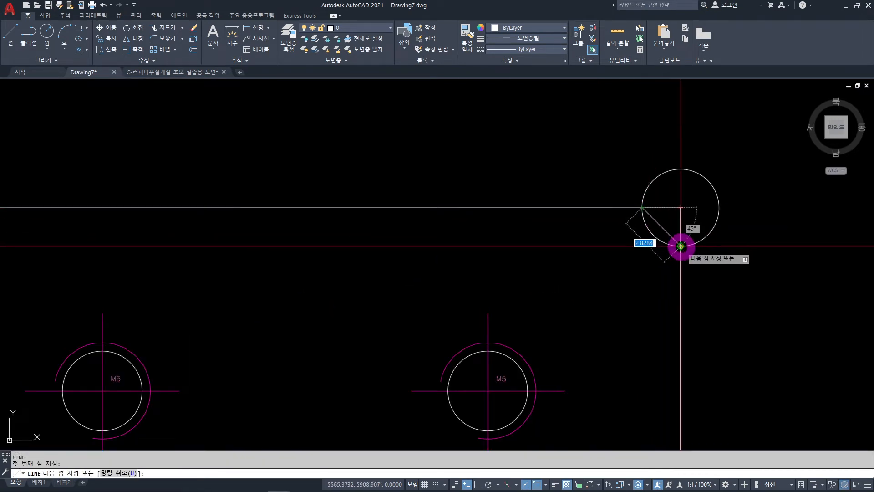
{"action": "left_click", "coordinate": [680, 246]}
{"action": "key", "text": "Escape"}
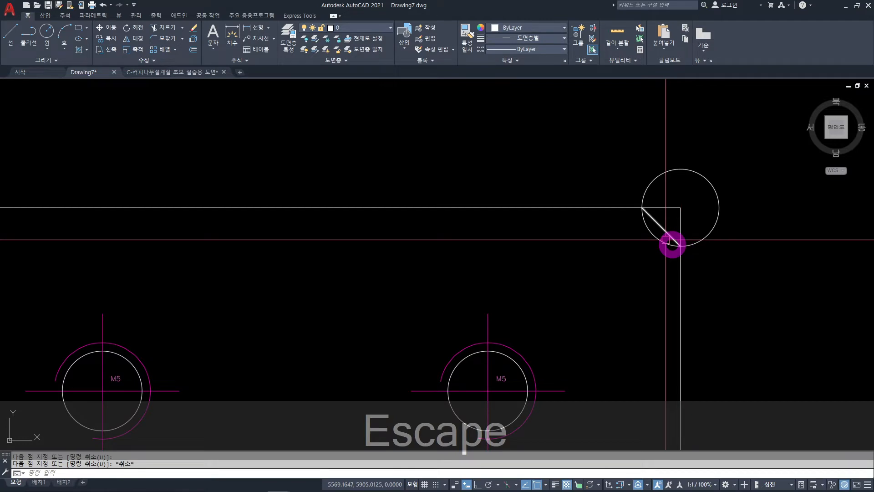
Step: Erase the construction circle at the plate's upper-right corner
{"action": "scroll", "coordinate": [703, 255], "scroll_direction": "up", "scroll_amount": 2}
{"action": "left_click", "coordinate": [751, 244]}
{"action": "left_click", "coordinate": [710, 211]}
{"action": "key", "text": "Delete"}
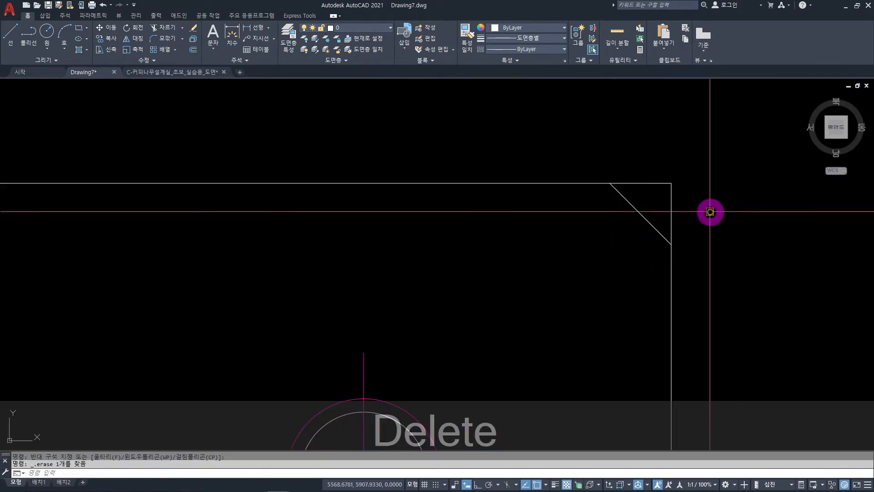
Step: Trim the edge ends outside the diagonal line to finish the plate's upper-right chamfer
{"action": "type", "text": "TR"}
{"action": "key", "text": "space"}
{"action": "mouse_move", "coordinate": [707, 213]}
{"action": "left_mouse_down"}
{"action": "mouse_move", "coordinate": [671, 187]}
{"action": "mouse_move", "coordinate": [687, 164]}
{"action": "left_mouse_up"}
{"action": "scroll", "coordinate": [713, 187], "scroll_direction": "down", "scroll_amount": 5}
{"action": "middle_click_drag", "start_coordinate": [718, 209], "coordinate": [617, 253]}
{"action": "key", "text": "Escape"}
{"action": "scroll", "coordinate": [575, 232], "scroll_direction": "up", "scroll_amount": 2}
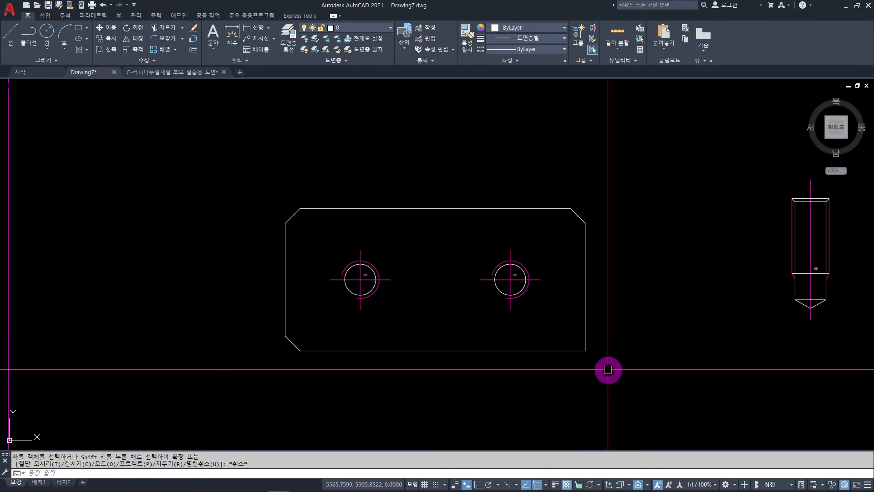
Step: Chamfer the plate's lower-right corner by 2 with the custom CC2 command
{"action": "type", "text": "cc2"}
{"action": "key", "text": "space"}
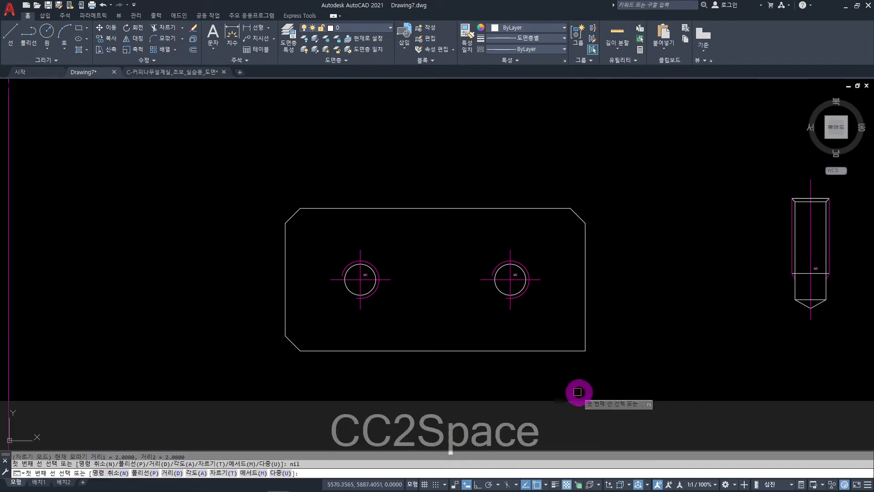
{"action": "left_click", "coordinate": [560, 354]}
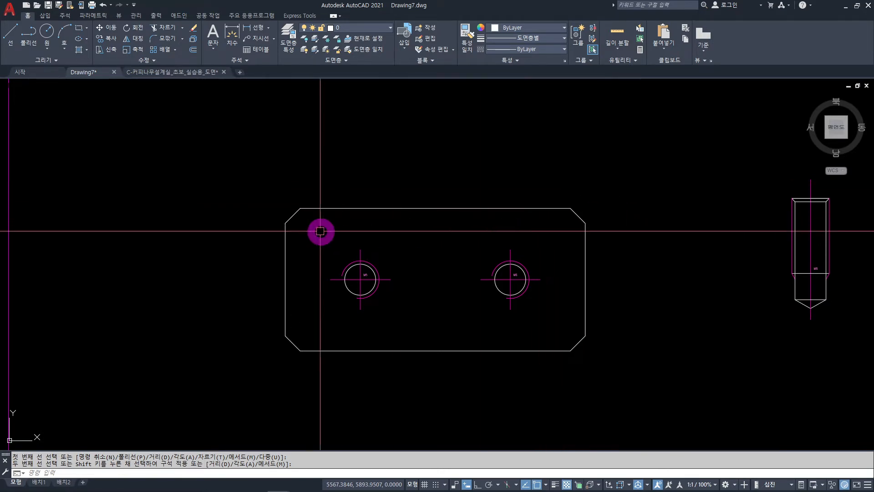
Step: Move the chamfered plate with both tap symbols down and to the left, leaving space above it for the side view
{"action": "scroll", "coordinate": [364, 282], "scroll_direction": "down", "scroll_amount": 6}
{"action": "scroll", "coordinate": [240, 273], "scroll_direction": "up", "scroll_amount": 4}
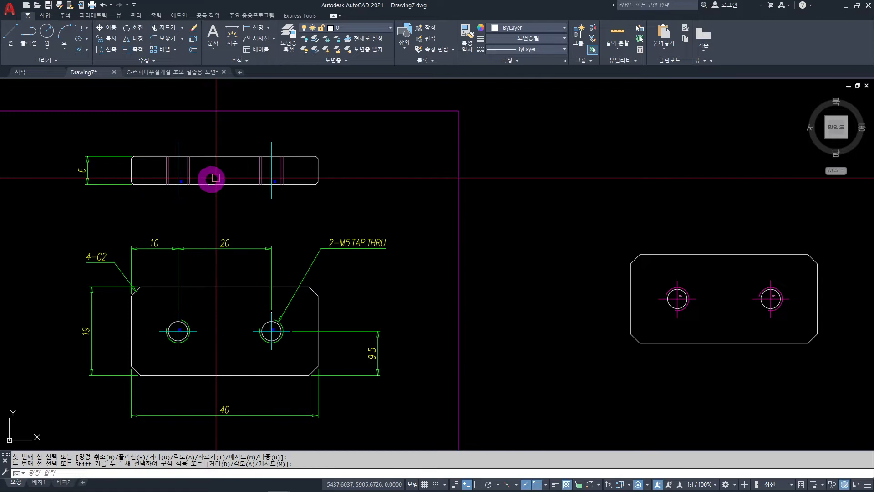
{"action": "middle_click_drag", "start_coordinate": [504, 342], "coordinate": [438, 331]}
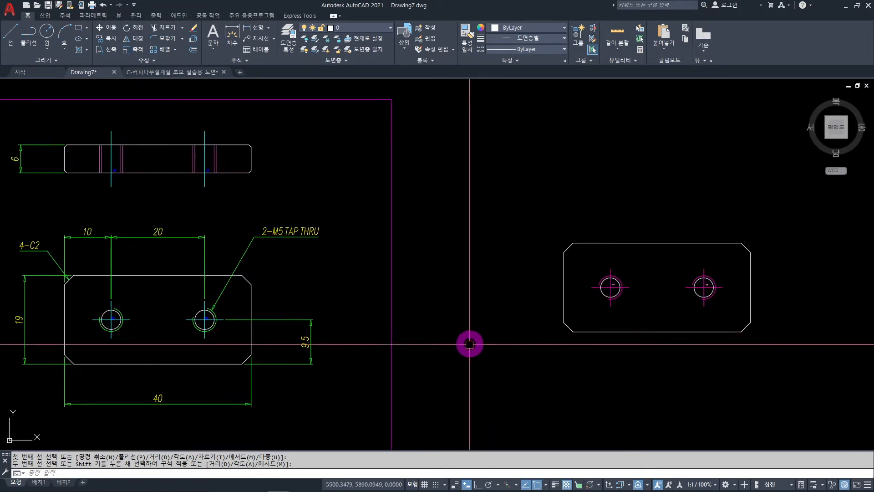
{"action": "type", "text": "m"}
{"action": "key", "text": "space"}
{"action": "left_click", "coordinate": [783, 226]}
{"action": "left_click", "coordinate": [548, 375]}
{"action": "key", "text": "space"}
{"action": "left_click", "coordinate": [668, 385]}
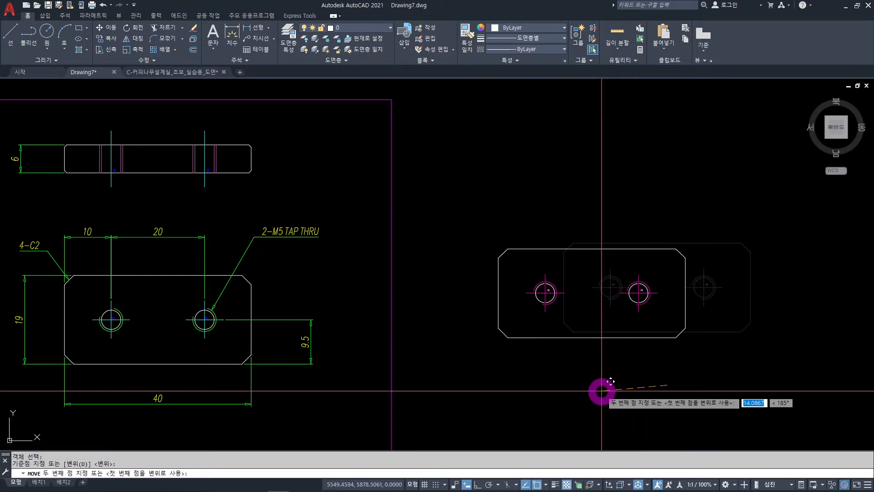
{"action": "left_click", "coordinate": [606, 427]}
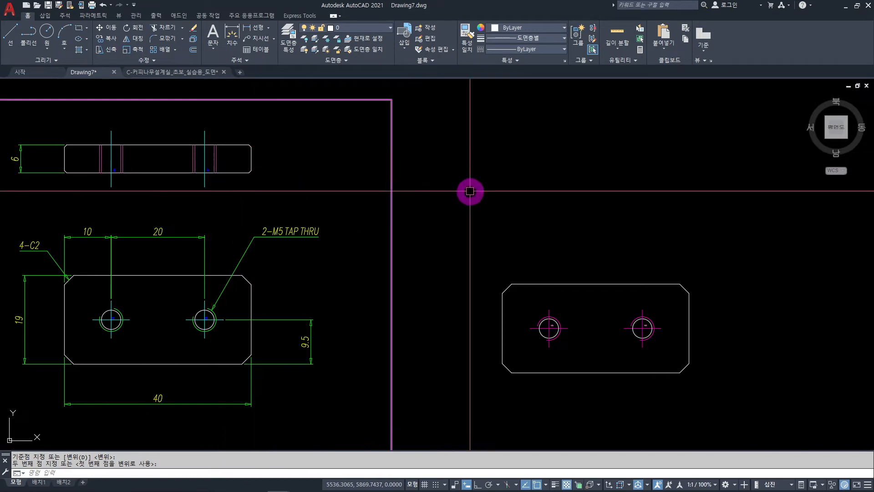
{"action": "key", "text": "Escape"}
{"action": "key", "text": "Escape"}
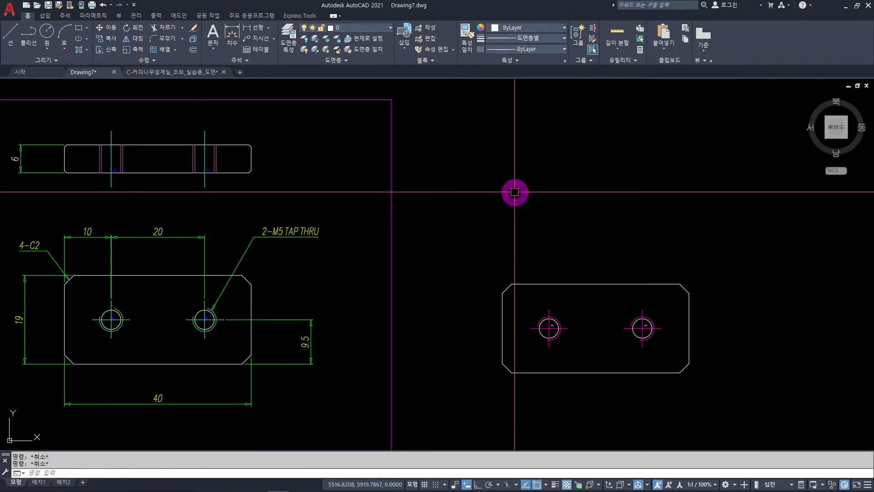
Step: With ortho on, draw vertical projection lines about 37 long upward from the lower ends of the plate's upper-left and upper-right chamfers
{"action": "type", "text": "L"}
{"action": "key", "text": "space"}
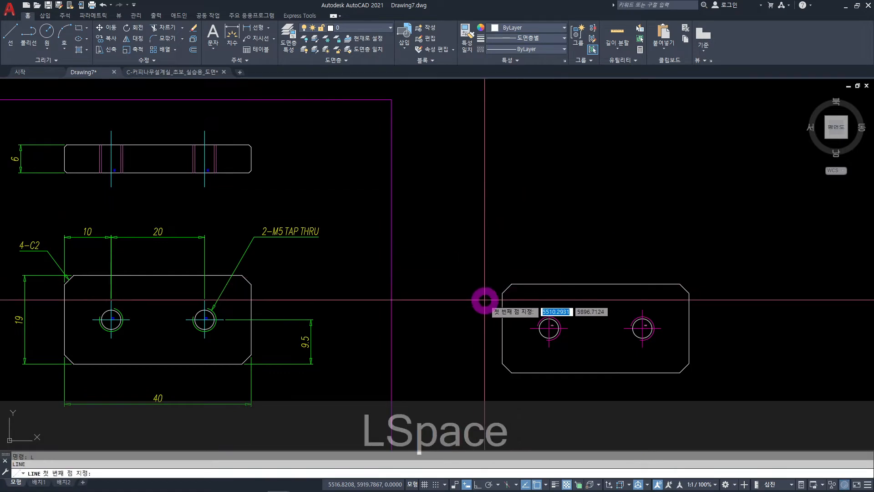
{"action": "left_click", "coordinate": [501, 294]}
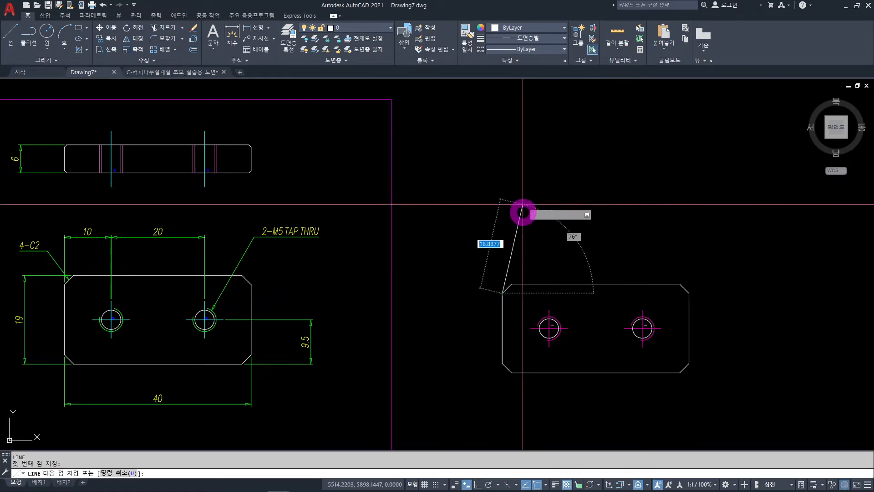
{"action": "key", "text": "F8"}
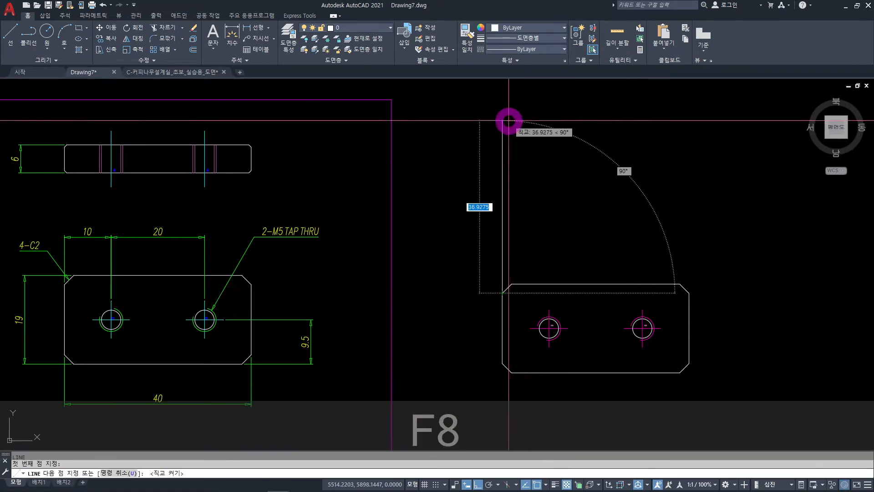
{"action": "key", "text": "Escape"}
{"action": "key", "text": "space"}
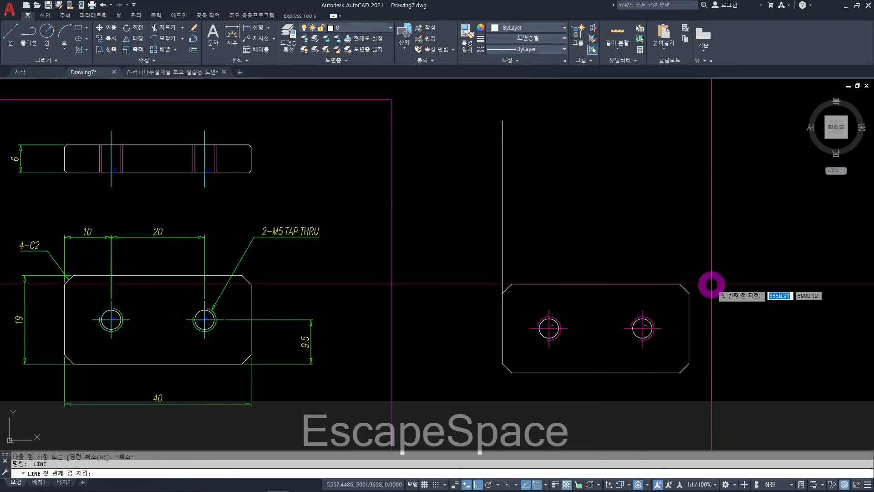
{"action": "left_click", "coordinate": [689, 294]}
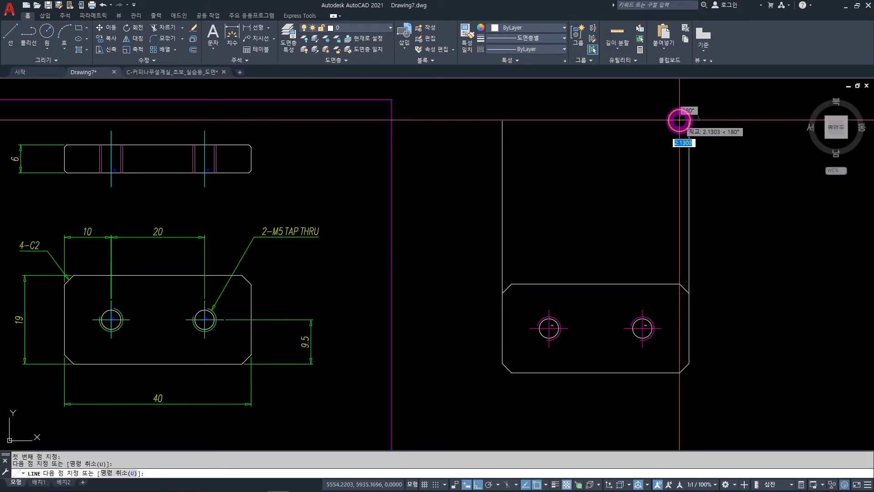
{"action": "key", "text": "Escape"}
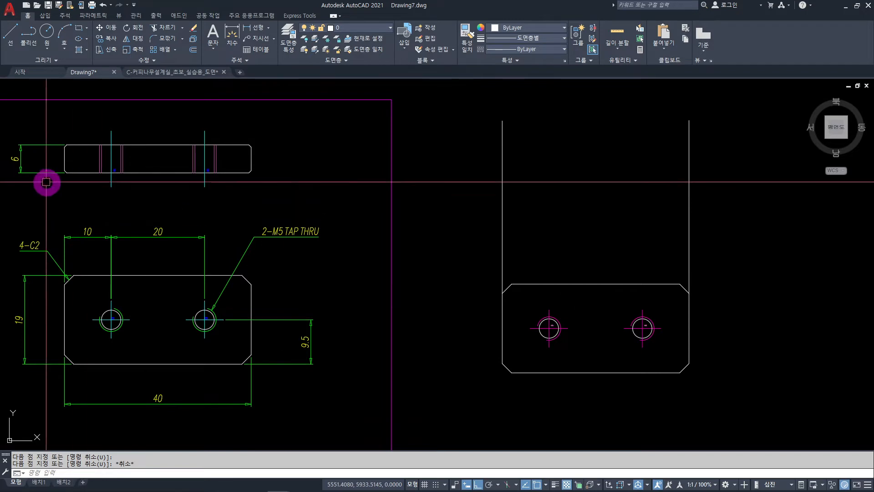
Step: Draw a horizontal line across both vertical projection lines above the plate, extending past them on each side
{"action": "type", "text": "L"}
{"action": "key", "text": "space"}
{"action": "left_click", "coordinate": [459, 221]}
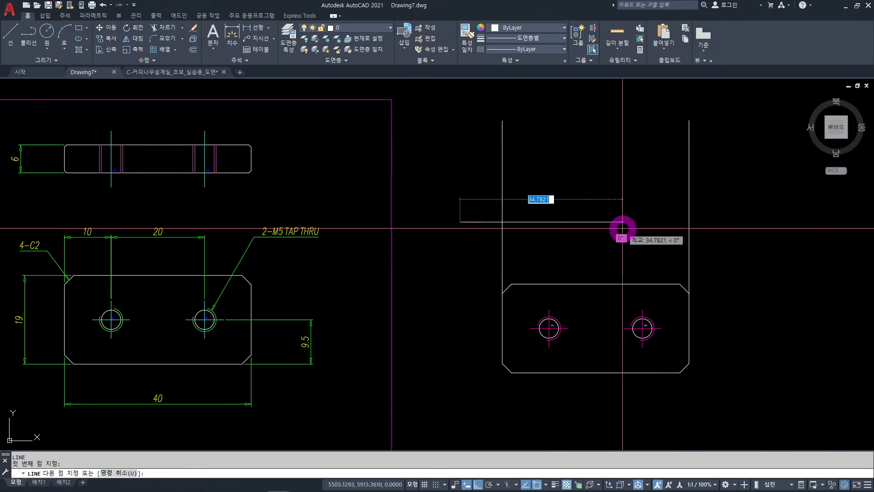
{"action": "left_click", "coordinate": [743, 222]}
{"action": "key", "text": "Escape"}
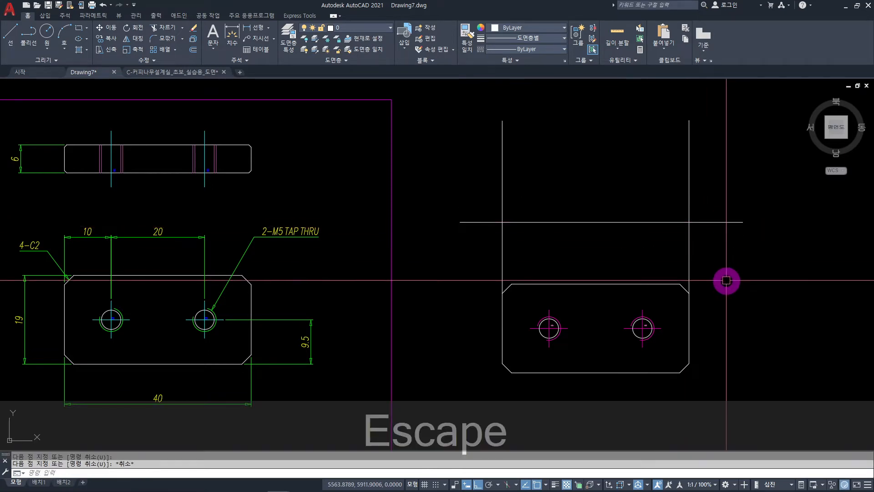
Step: Offset the horizontal line upward by 6 to form the side view's thickness
{"action": "type", "text": "O"}
{"action": "key", "text": "Return"}
{"action": "type", "text": "6"}
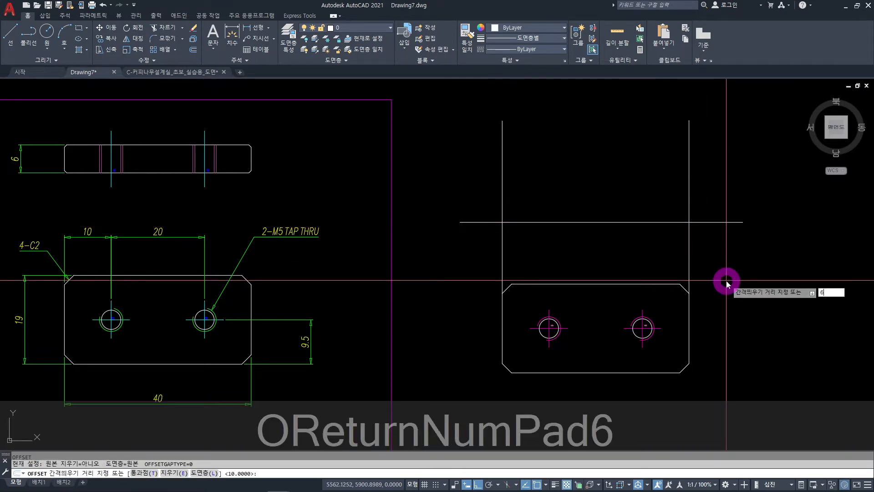
{"action": "key", "text": "Return"}
{"action": "left_click", "coordinate": [595, 223]}
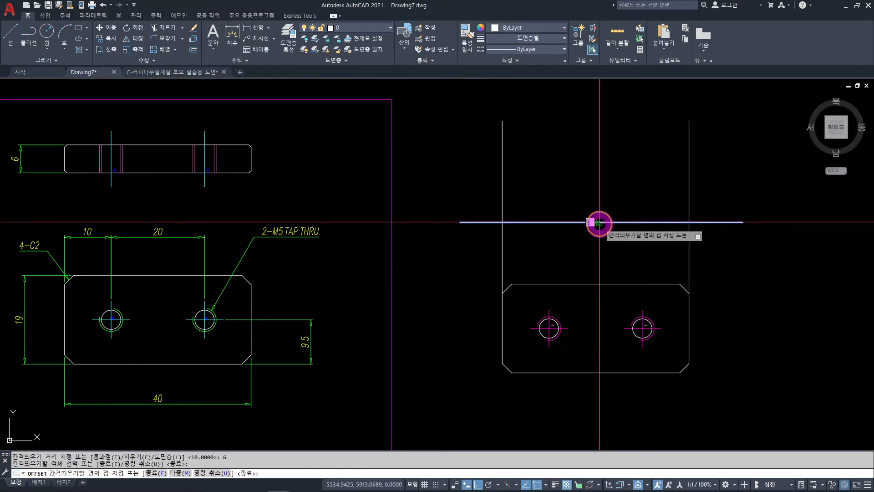
{"action": "left_click", "coordinate": [600, 173]}
{"action": "key", "text": "Escape"}
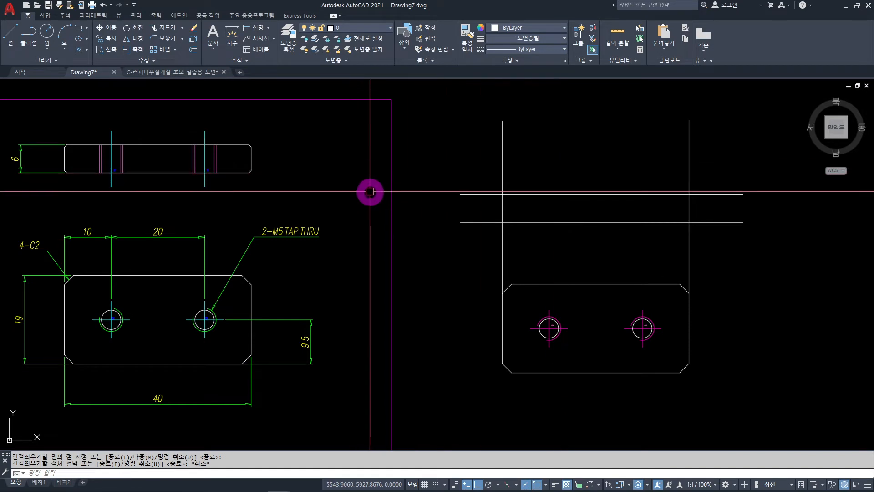
Step: Add a vertical linear dimension to the upper-right corner chamfer of the reference side view
{"action": "scroll", "coordinate": [244, 148], "scroll_direction": "up", "scroll_amount": 6}
{"action": "scroll", "coordinate": [244, 149], "scroll_direction": "up", "scroll_amount": 2}
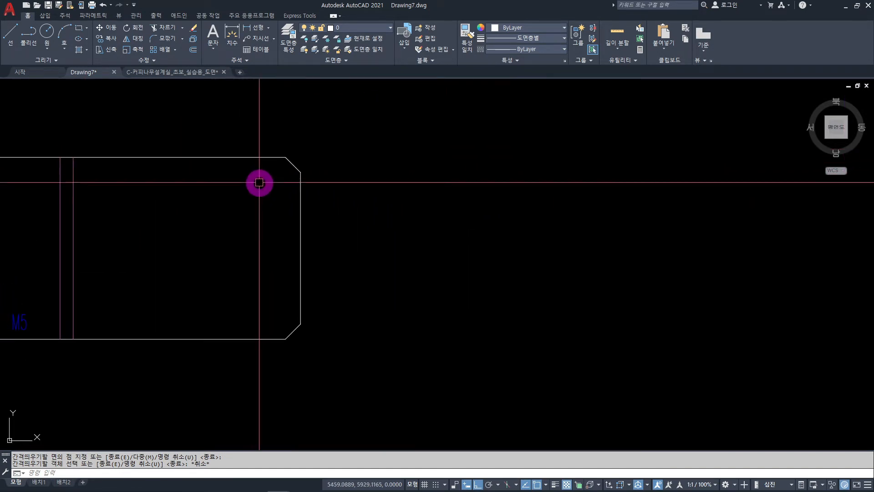
{"action": "left_click", "coordinate": [253, 31]}
{"action": "left_click", "coordinate": [287, 156]}
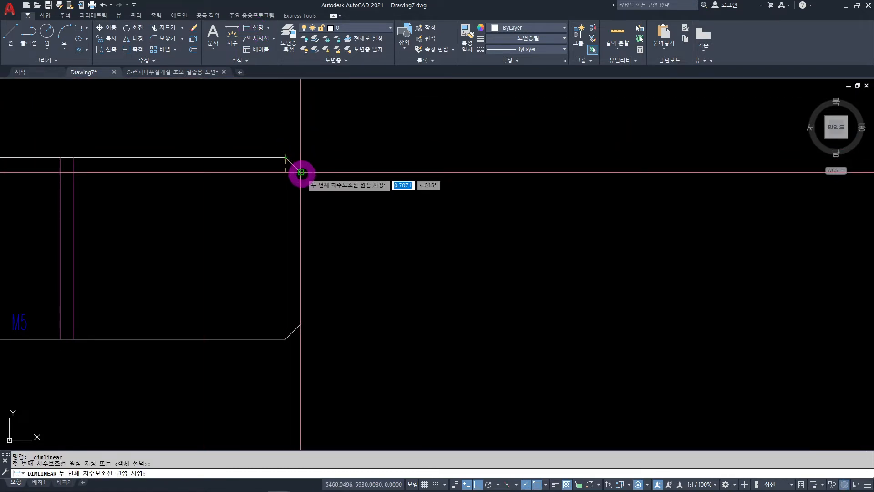
{"action": "left_click", "coordinate": [300, 172]}
{"action": "scroll", "coordinate": [308, 146], "scroll_direction": "down", "scroll_amount": 3}
{"action": "left_click", "coordinate": [416, 218]}
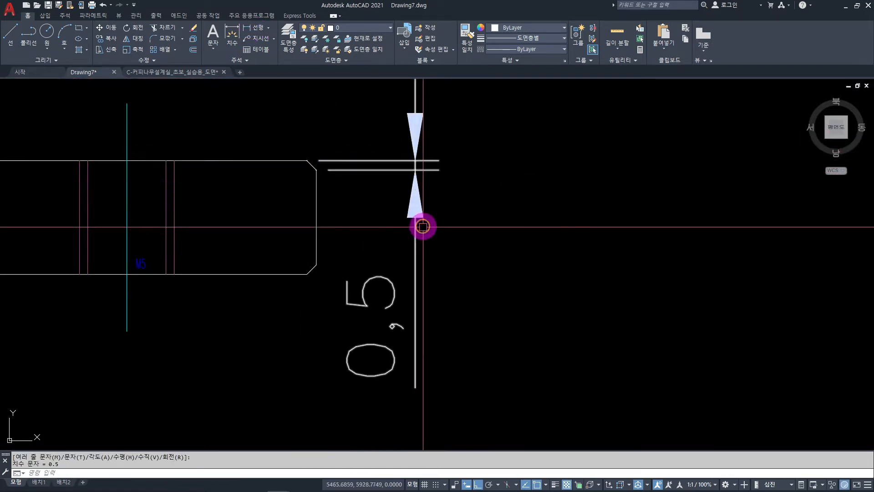
Step: Add a horizontal linear dimension to the same chamfer, placed above the reference side view
{"action": "key", "text": "space"}
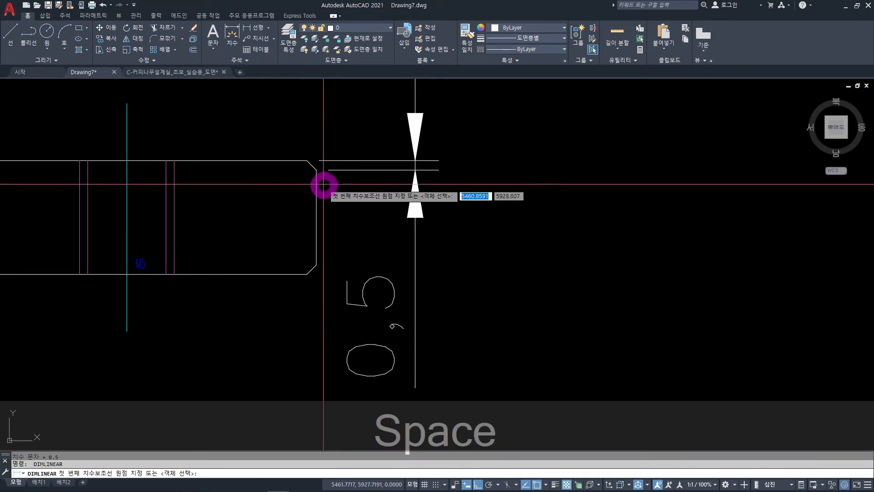
{"action": "left_click", "coordinate": [316, 169]}
{"action": "left_click", "coordinate": [307, 160]}
{"action": "middle_click_drag", "start_coordinate": [306, 160], "coordinate": [335, 255]}
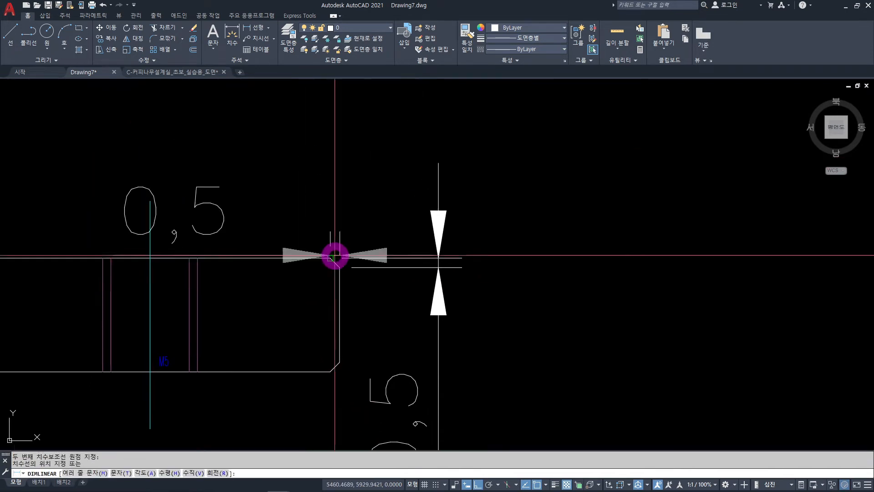
{"action": "scroll", "coordinate": [335, 255], "scroll_direction": "down", "scroll_amount": 3}
{"action": "left_click", "coordinate": [357, 208]}
{"action": "scroll", "coordinate": [443, 233], "scroll_direction": "down", "scroll_amount": 2}
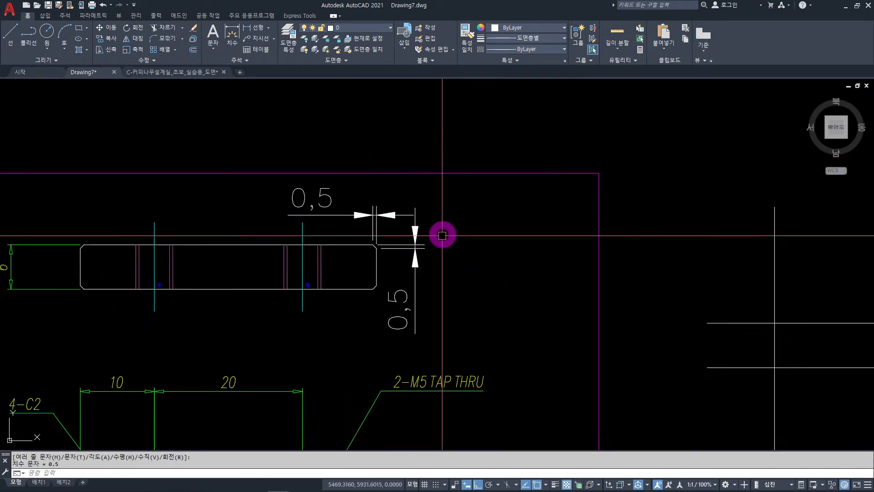
Step: Set both chamfer distances to 0.5 and chamfer the upper-left and lower-left corners of the new side view
{"action": "scroll", "coordinate": [442, 236], "scroll_direction": "down", "scroll_amount": 2}
{"action": "scroll", "coordinate": [409, 299], "scroll_direction": "up", "scroll_amount": 2}
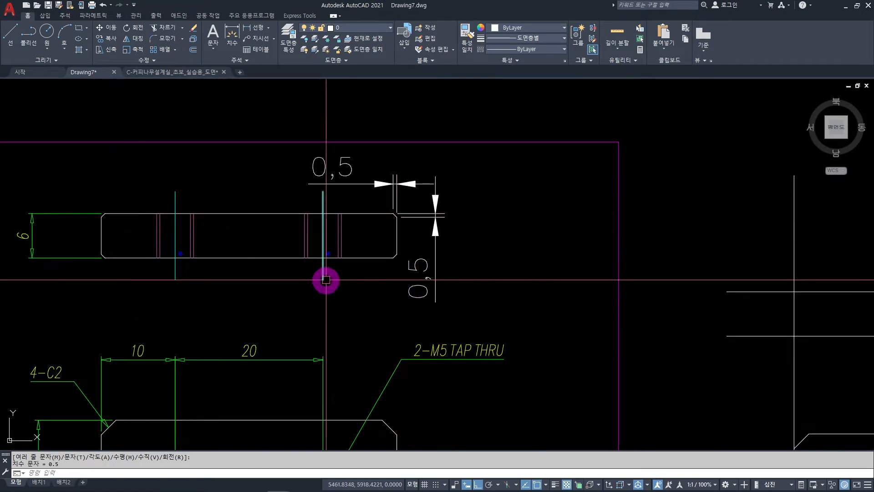
{"action": "scroll", "coordinate": [346, 280], "scroll_direction": "down", "scroll_amount": 3}
{"action": "scroll", "coordinate": [322, 238], "scroll_direction": "up", "scroll_amount": 2}
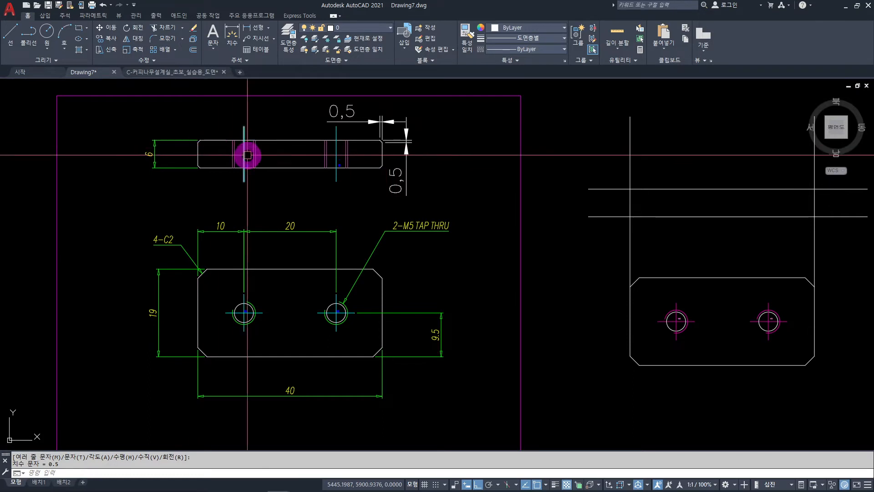
{"action": "scroll", "coordinate": [392, 258], "scroll_direction": "up", "scroll_amount": 2}
{"action": "left_click", "coordinate": [399, 274]}
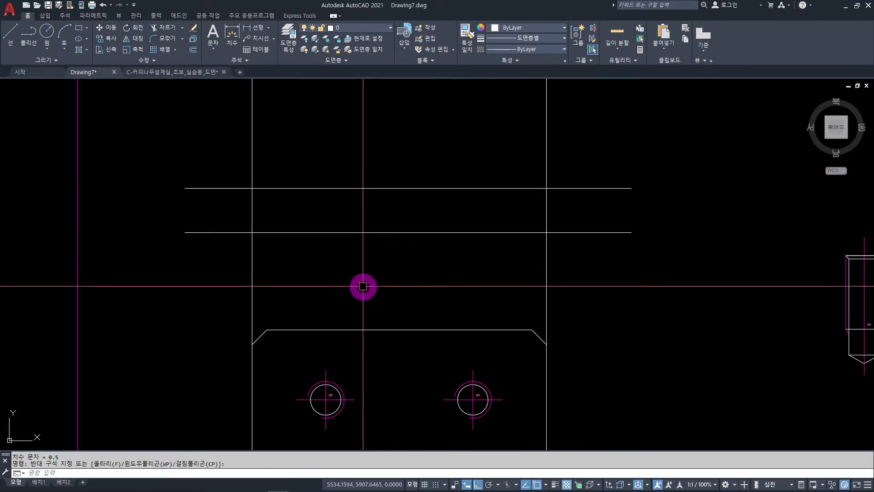
{"action": "type", "text": "cH"}
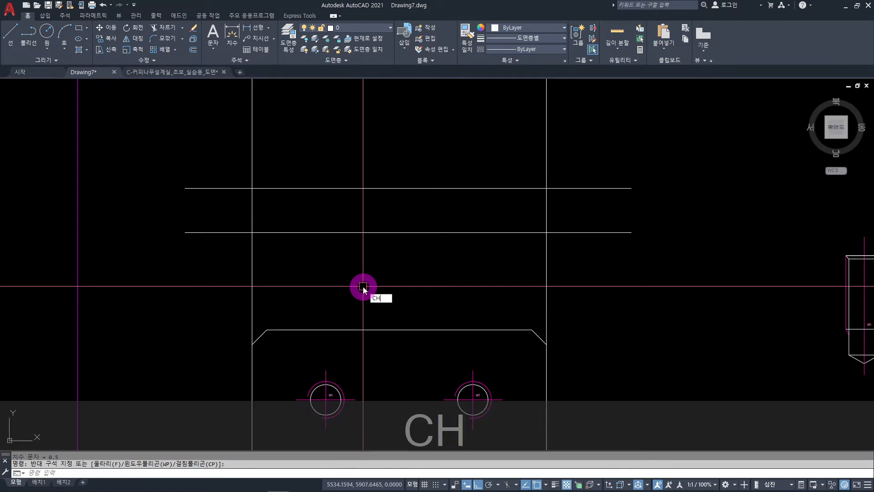
{"action": "type", "text": "A"}
{"action": "key", "text": "space"}
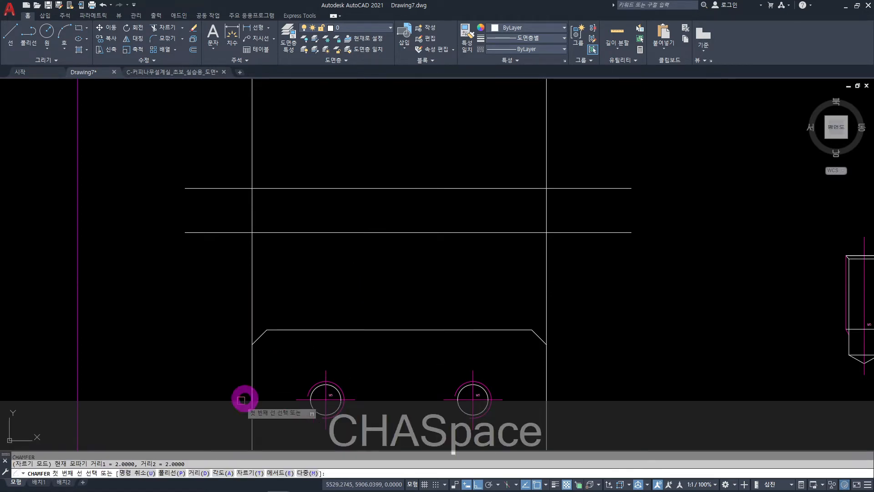
{"action": "left_click", "coordinate": [199, 473]}
{"action": "type", "text": "0.5"}
{"action": "key", "text": "Return"}
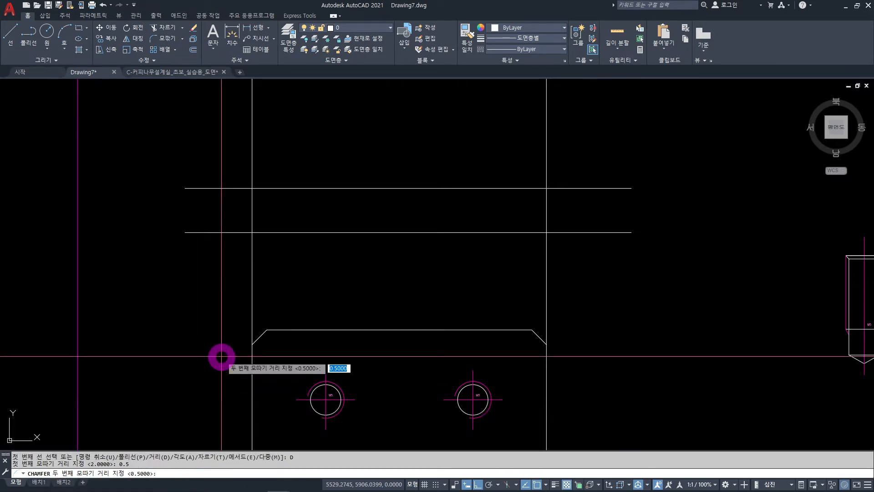
{"action": "key", "text": "Return"}
{"action": "left_click", "coordinate": [258, 188]}
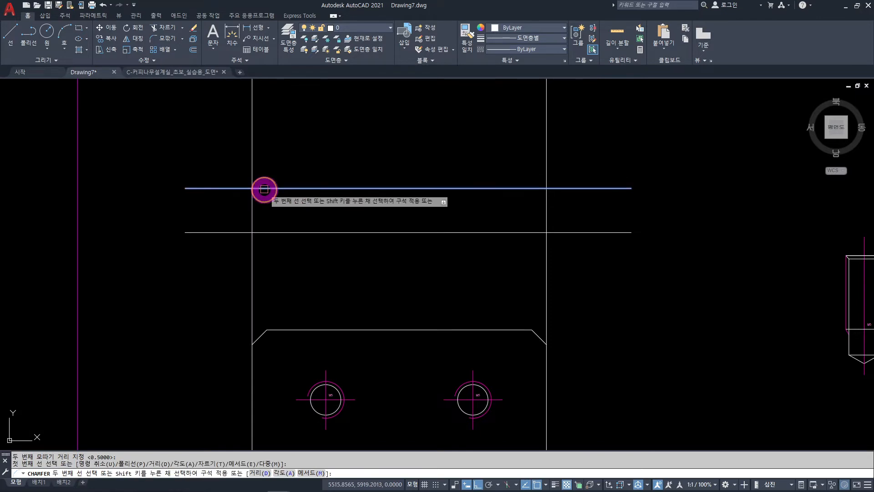
{"action": "left_click", "coordinate": [252, 201]}
{"action": "key", "text": "space"}
{"action": "left_click", "coordinate": [274, 233]}
{"action": "left_click", "coordinate": [253, 221]}
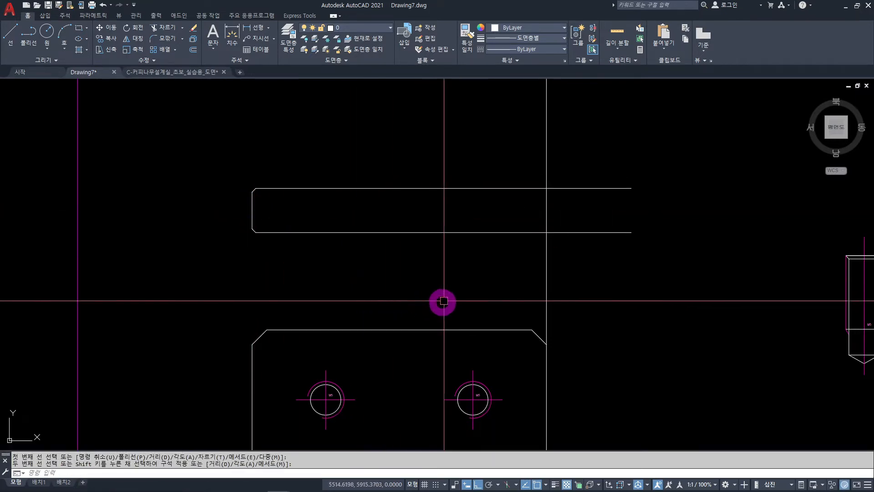
Step: Chamfer the side view's lower-right and upper-right corners with the same 0.5 distances
{"action": "key", "text": "space"}
{"action": "left_click", "coordinate": [524, 232]}
{"action": "left_click", "coordinate": [547, 216]}
{"action": "key", "text": "space"}
{"action": "left_click", "coordinate": [546, 201]}
{"action": "left_click", "coordinate": [533, 188]}
{"action": "scroll", "coordinate": [572, 242], "scroll_direction": "down", "scroll_amount": 2}
{"action": "scroll", "coordinate": [579, 257], "scroll_direction": "down", "scroll_amount": 2}
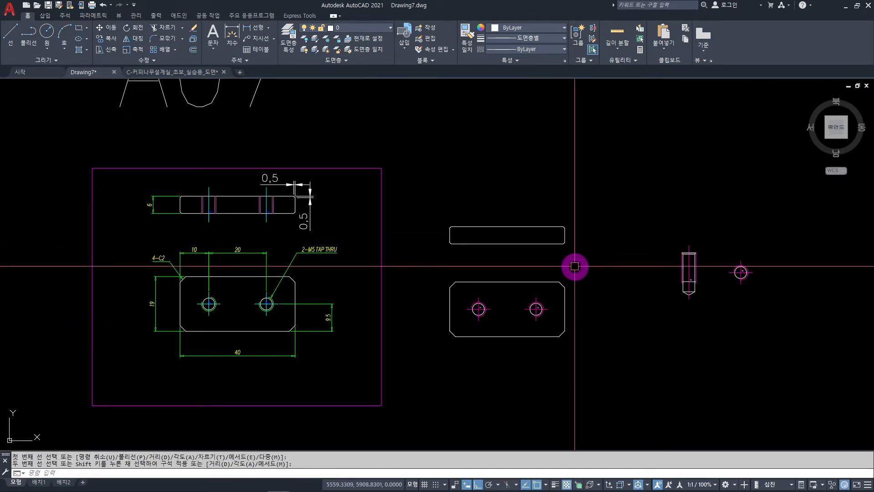
Step: Draw a vertical projection line from the upper end of the left tap symbol's centreline to above the side view
{"action": "scroll", "coordinate": [220, 214], "scroll_direction": "up", "scroll_amount": 2}
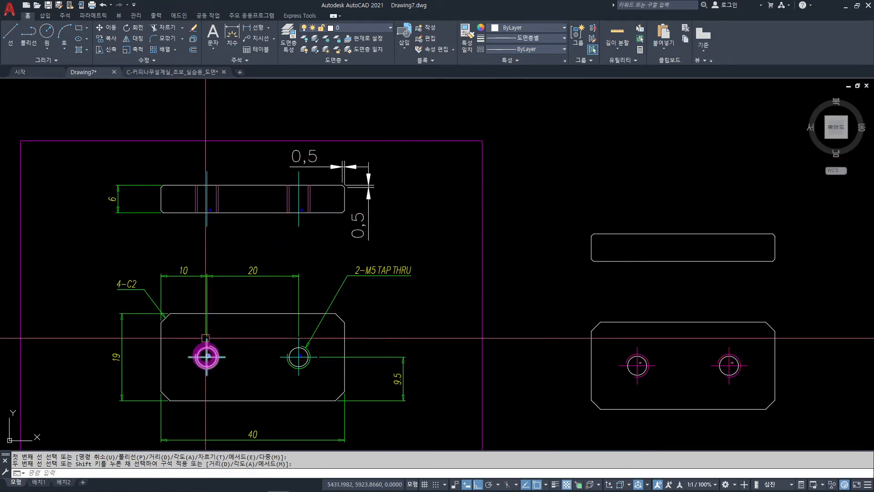
{"action": "scroll", "coordinate": [214, 201], "scroll_direction": "up", "scroll_amount": 4}
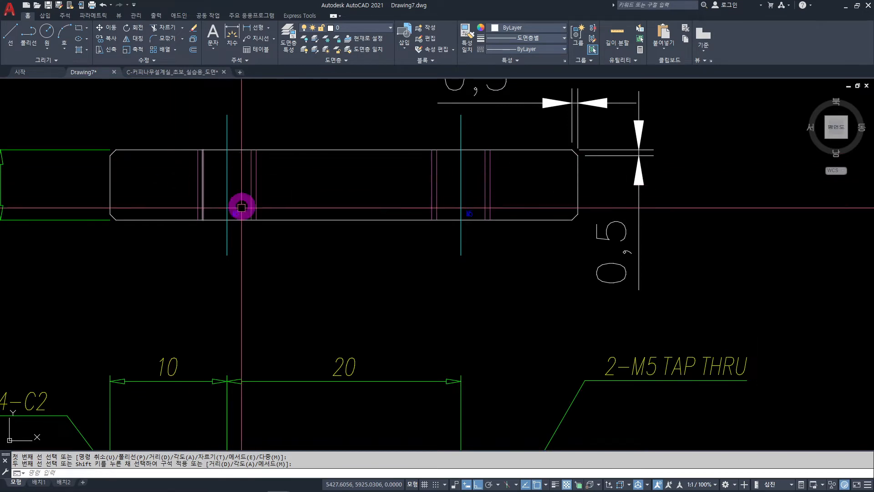
{"action": "scroll", "coordinate": [349, 280], "scroll_direction": "down", "scroll_amount": 4}
{"action": "middle_click_drag", "start_coordinate": [474, 310], "coordinate": [322, 290]}
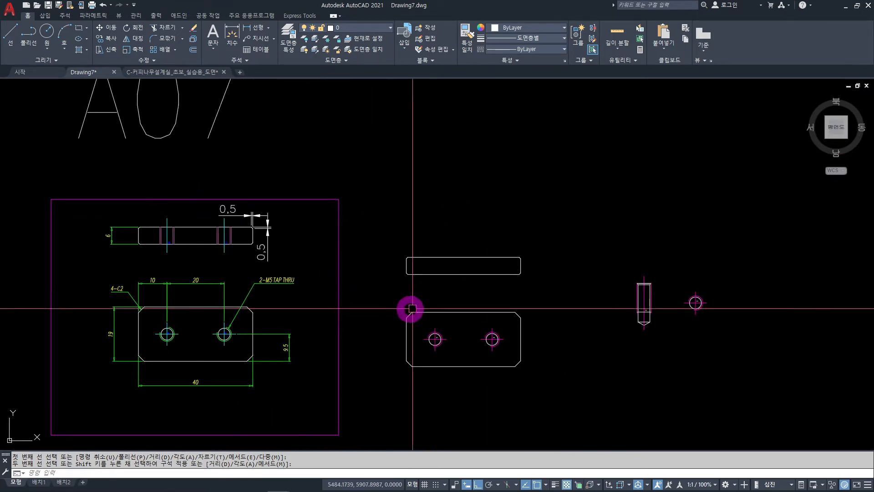
{"action": "middle_click_drag", "start_coordinate": [449, 289], "coordinate": [425, 248]}
{"action": "key", "text": "Escape"}
{"action": "key", "text": "Escape"}
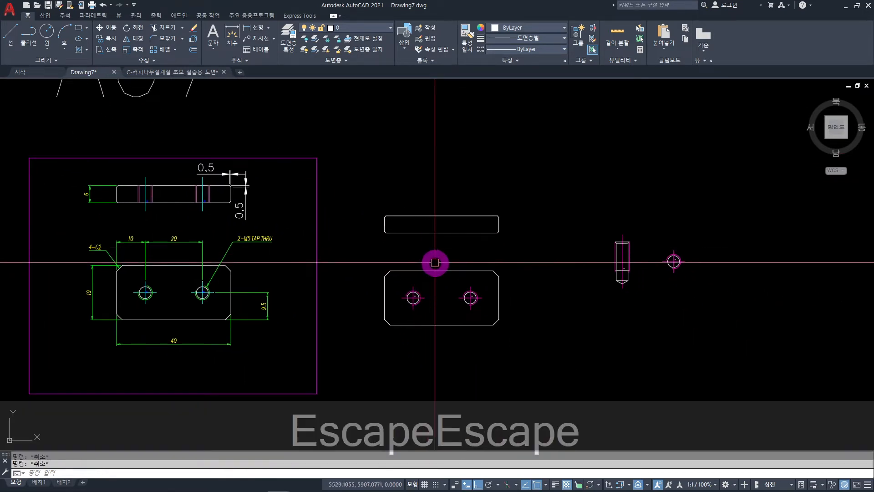
{"action": "type", "text": "L"}
{"action": "key", "text": "space"}
{"action": "scroll", "coordinate": [426, 268], "scroll_direction": "up", "scroll_amount": 5}
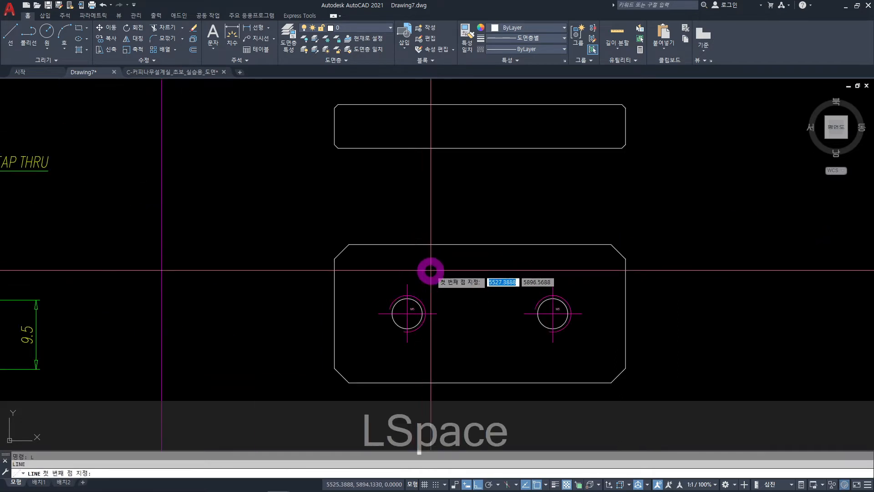
{"action": "left_click", "coordinate": [407, 284]}
{"action": "middle_click_drag", "start_coordinate": [425, 215], "coordinate": [423, 312]}
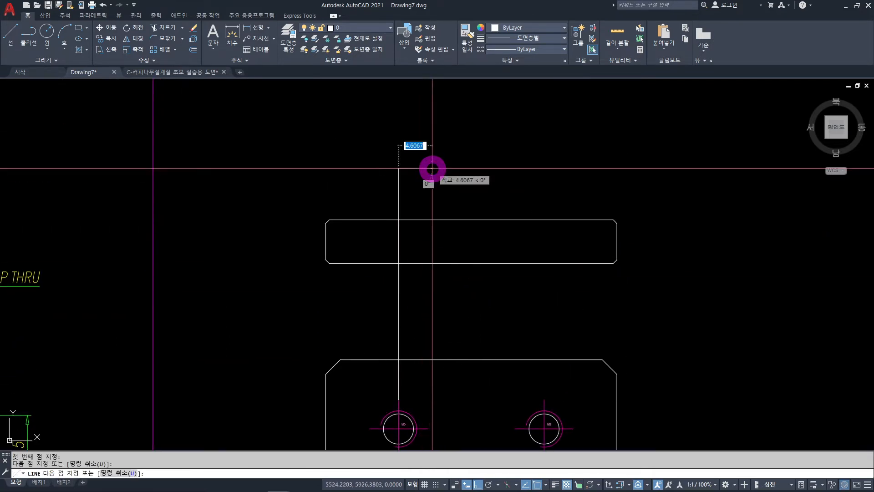
{"action": "key", "text": "Escape"}
Step: Draw a matching vertical projection line from the right tap symbol's centreline up past the side view
{"action": "key", "text": "space"}
{"action": "middle_click_drag", "start_coordinate": [551, 386], "coordinate": [529, 302]}
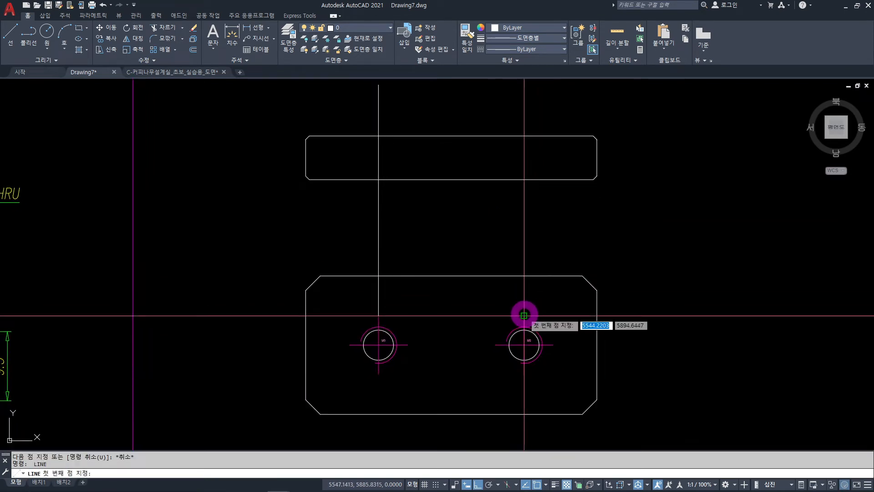
{"action": "left_click", "coordinate": [525, 316]}
{"action": "middle_click_drag", "start_coordinate": [545, 211], "coordinate": [533, 246]}
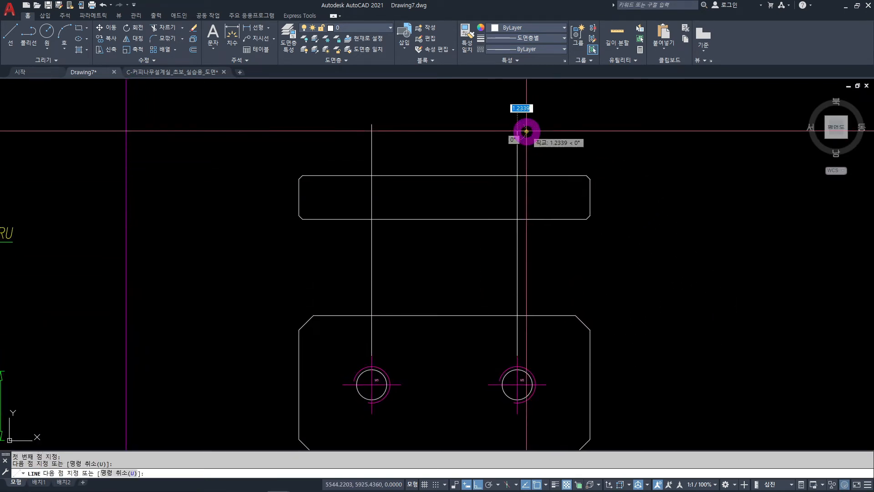
{"action": "key", "text": "Escape"}
{"action": "scroll", "coordinate": [515, 170], "scroll_direction": "down", "scroll_amount": 2}
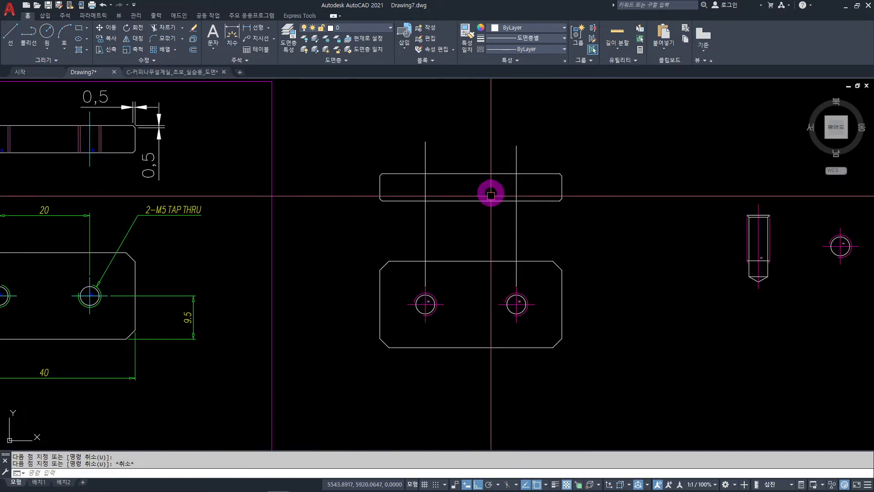
Step: Copy the M5 tapped-hole side symbol from its top centre onto the left projection line at the side view's upper edge
{"action": "middle_click_drag", "start_coordinate": [741, 291], "coordinate": [607, 285]}
{"action": "scroll", "coordinate": [724, 244], "scroll_direction": "up", "scroll_amount": 2}
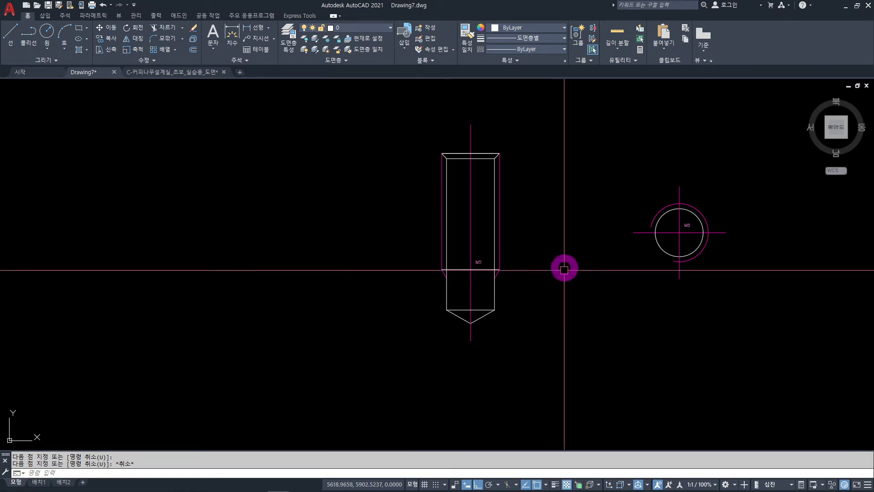
{"action": "left_click", "coordinate": [565, 267]}
{"action": "left_click", "coordinate": [515, 223]}
{"action": "middle_click_drag", "start_coordinate": [531, 232], "coordinate": [544, 247]}
{"action": "type", "text": "co"}
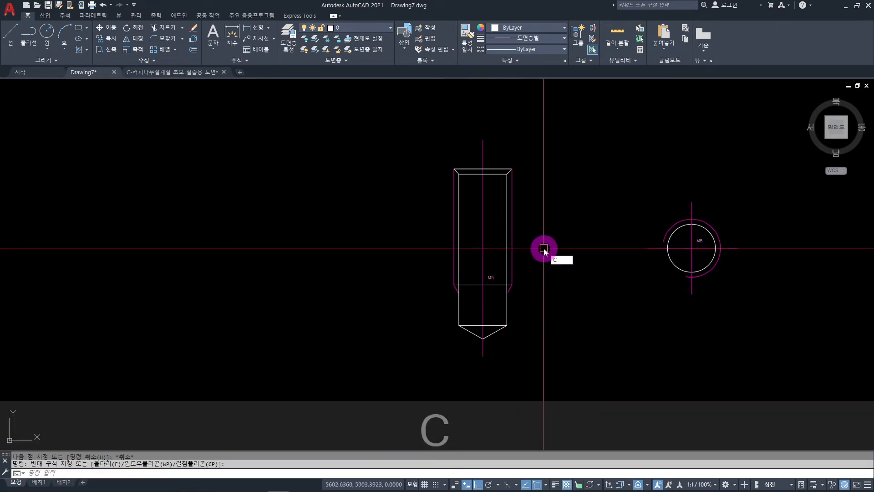
{"action": "key", "text": "space"}
{"action": "left_click", "coordinate": [547, 121]}
{"action": "left_click", "coordinate": [455, 354]}
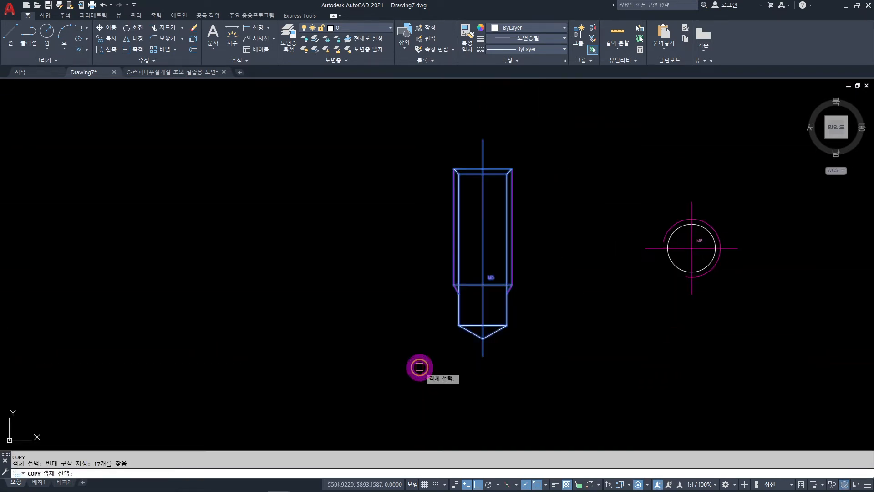
{"action": "key", "text": "space"}
{"action": "scroll", "coordinate": [494, 177], "scroll_direction": "up", "scroll_amount": 6}
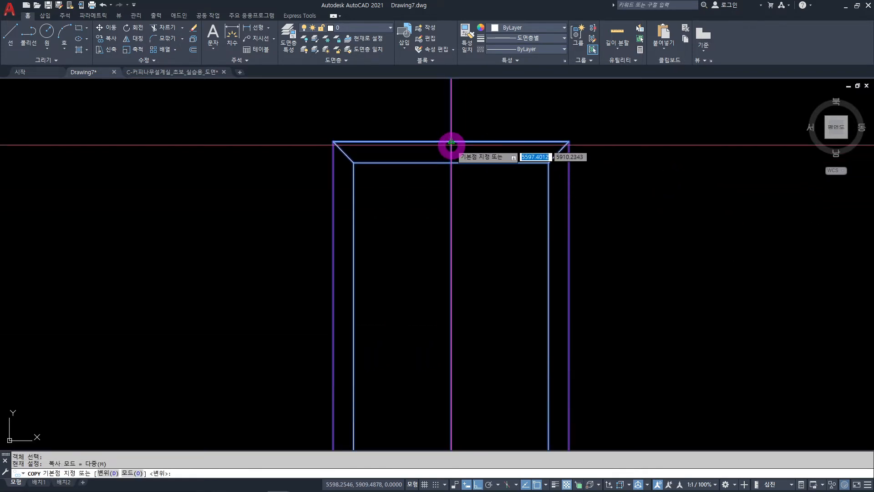
{"action": "left_click", "coordinate": [451, 142]}
{"action": "scroll", "coordinate": [492, 246], "scroll_direction": "down", "scroll_amount": 4}
{"action": "middle_click_drag", "start_coordinate": [431, 311], "coordinate": [440, 283]}
{"action": "key", "text": "F8"}
{"action": "scroll", "coordinate": [599, 272], "scroll_direction": "down", "scroll_amount": 4}
{"action": "middle_click_drag", "start_coordinate": [220, 297], "coordinate": [480, 295]}
{"action": "scroll", "coordinate": [243, 187], "scroll_direction": "up", "scroll_amount": 4}
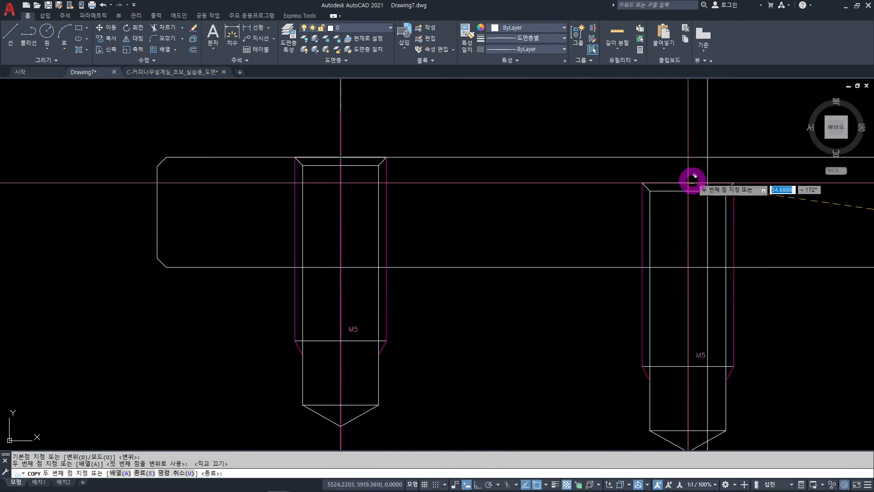
{"action": "middle_click_drag", "start_coordinate": [501, 313], "coordinate": [468, 244]}
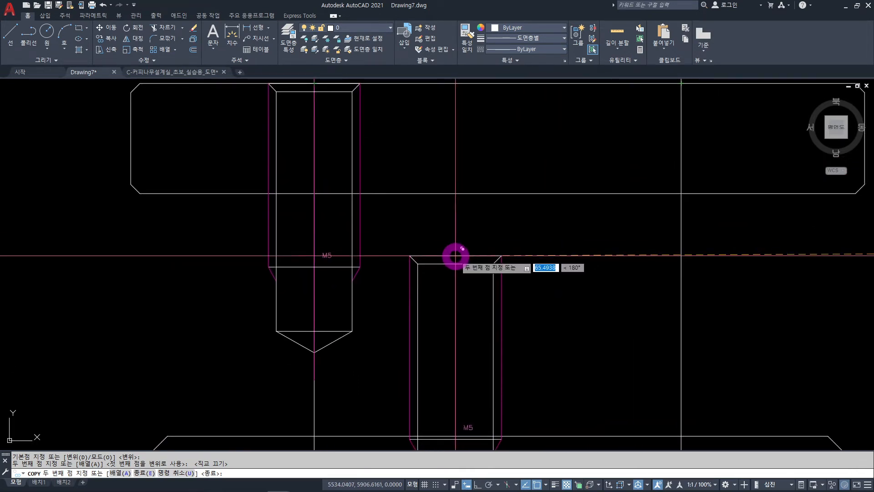
{"action": "key", "text": "Escape"}
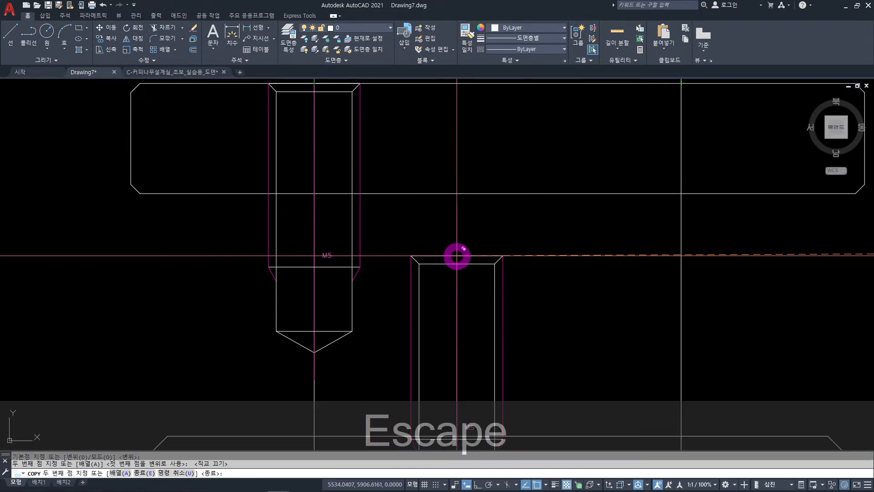
Step: Move the copied symbol's M5 label straight up so it sits inside the side view outline
{"action": "scroll", "coordinate": [335, 253], "scroll_direction": "up", "scroll_amount": 3}
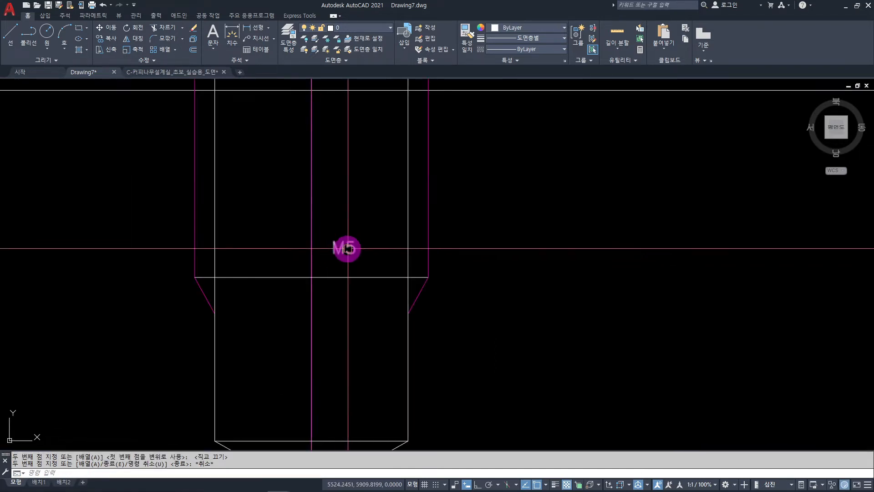
{"action": "type", "text": "m"}
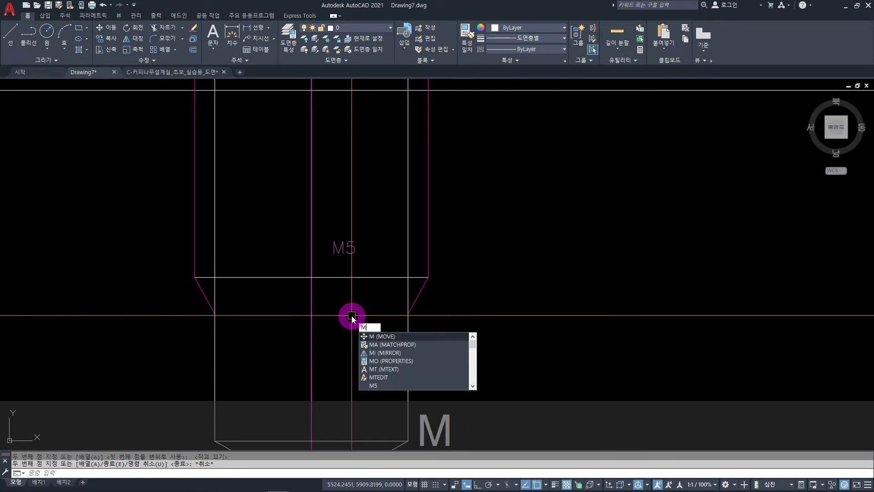
{"action": "key", "text": "space"}
{"action": "left_click", "coordinate": [340, 251]}
{"action": "key", "text": "space"}
{"action": "left_click", "coordinate": [367, 212]}
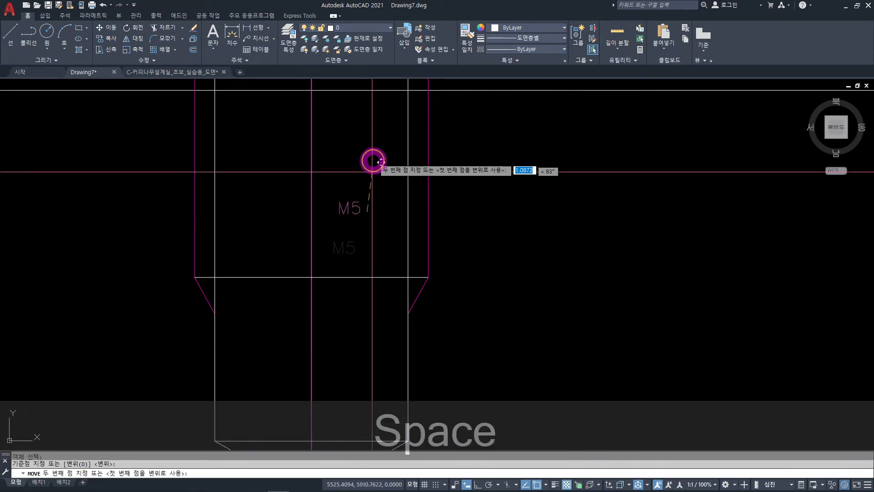
{"action": "middle_click_drag", "start_coordinate": [369, 164], "coordinate": [365, 300]}
{"action": "middle_click_drag", "start_coordinate": [375, 213], "coordinate": [374, 268]}
{"action": "key", "text": "F8"}
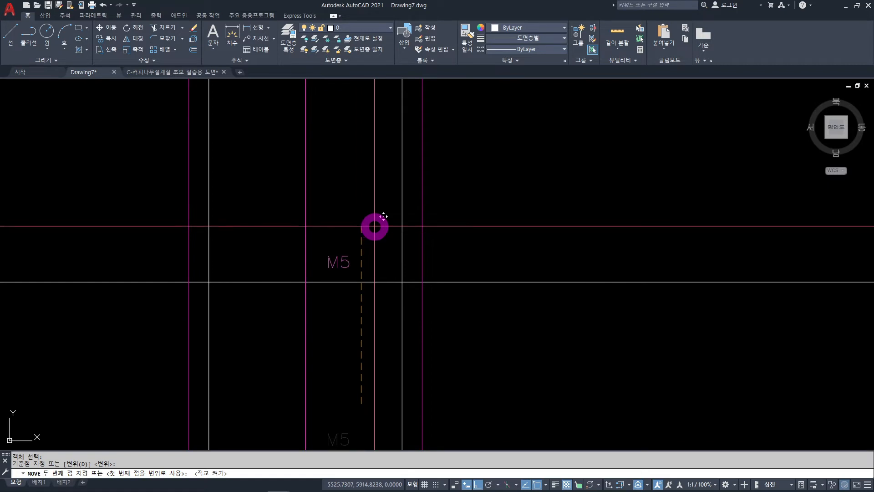
{"action": "scroll", "coordinate": [375, 226], "scroll_direction": "down", "scroll_amount": 5}
{"action": "key", "text": "Escape"}
Step: Erase the copied symbol's drill point, thread-end lines, top chamfer lines and magenta centreline, keeping its vertical walls and M5 label
{"action": "middle_click_drag", "start_coordinate": [425, 310], "coordinate": [438, 272]}
{"action": "scroll", "coordinate": [424, 264], "scroll_direction": "down", "scroll_amount": 2}
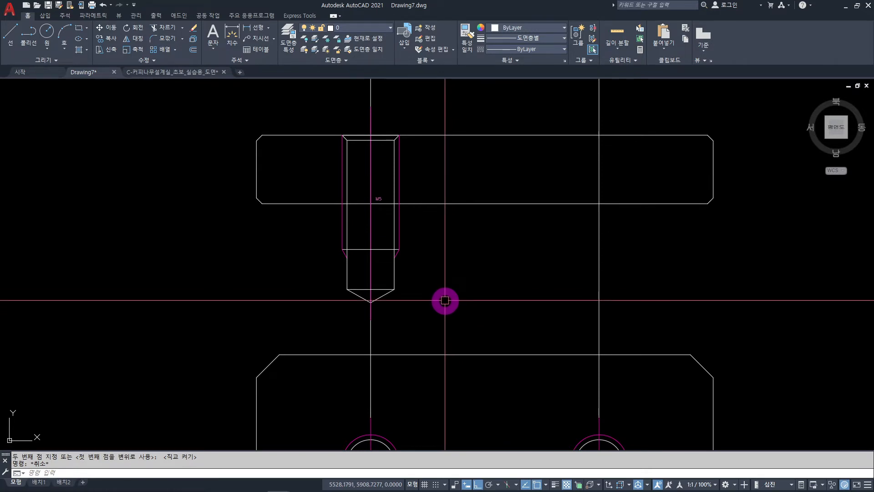
{"action": "left_click", "coordinate": [308, 231]}
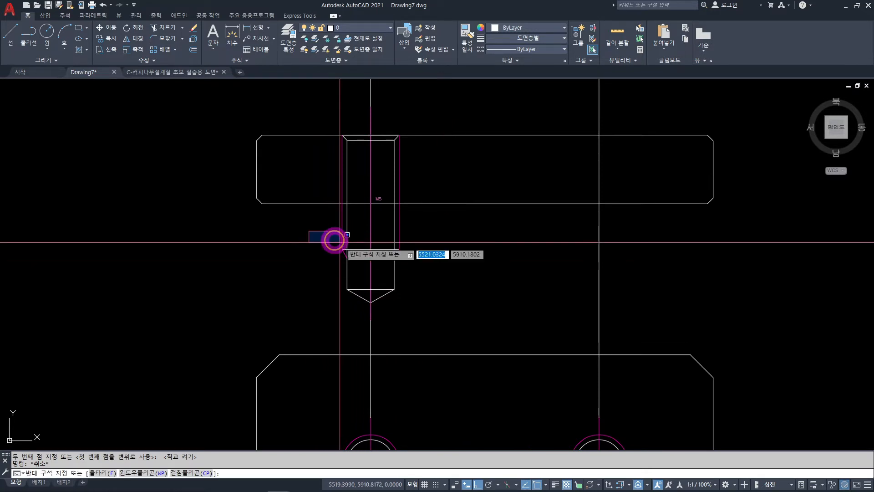
{"action": "left_click", "coordinate": [434, 316]}
{"action": "key", "text": "Delete"}
{"action": "scroll", "coordinate": [431, 340], "scroll_direction": "down", "scroll_amount": 2}
{"action": "scroll", "coordinate": [361, 201], "scroll_direction": "up", "scroll_amount": 4}
{"action": "left_click", "coordinate": [293, 136]}
{"action": "left_click", "coordinate": [455, 214]}
{"action": "key", "text": "Delete"}
{"action": "scroll", "coordinate": [453, 224], "scroll_direction": "down", "scroll_amount": 2}
{"action": "middle_click_drag", "start_coordinate": [446, 274], "coordinate": [421, 227]}
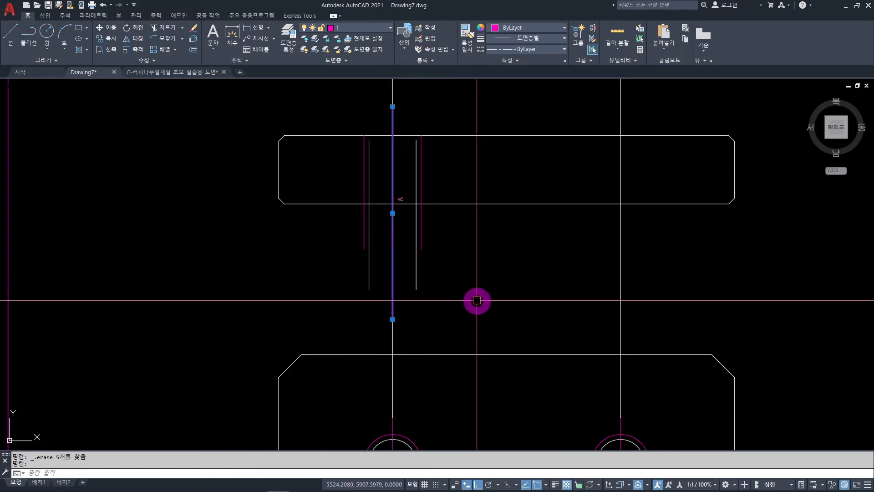
{"action": "key", "text": "Delete"}
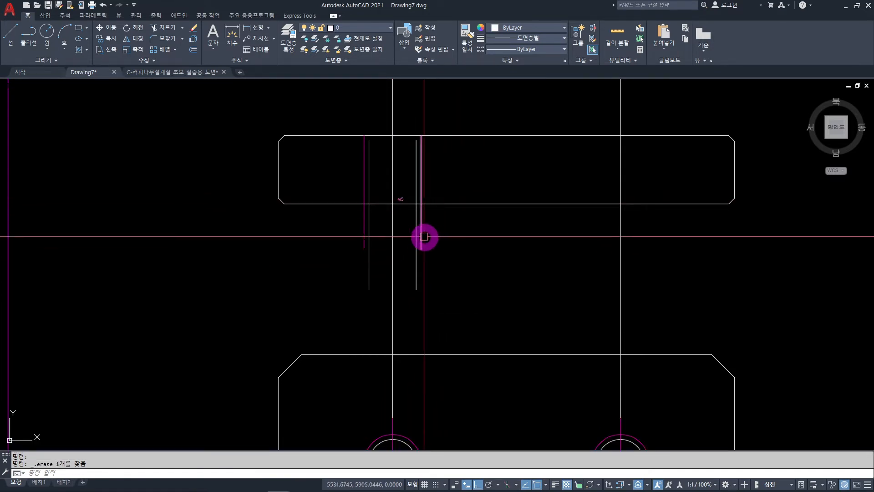
Step: Trim the left tapped hole's wall and thread lines where they extend below the side view's lower edge
{"action": "type", "text": "TR"}
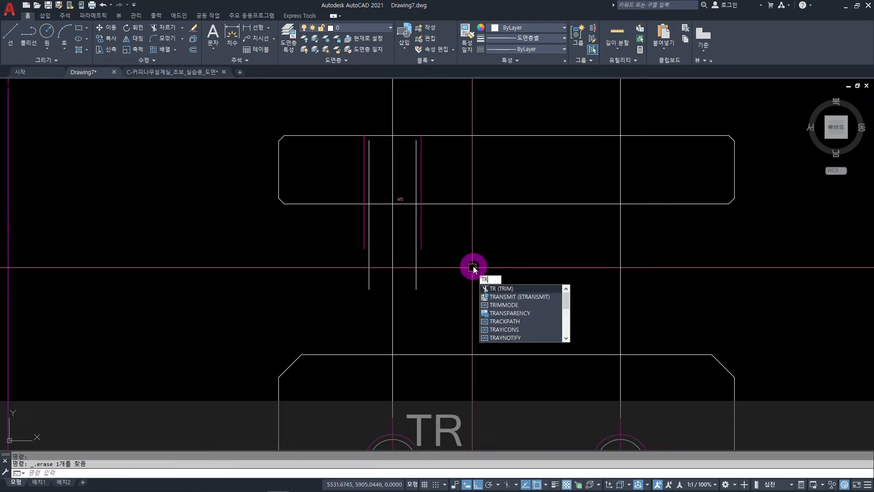
{"action": "key", "text": "space"}
{"action": "mouse_move", "coordinate": [455, 241]}
{"action": "left_mouse_down"}
{"action": "mouse_move", "coordinate": [376, 232]}
{"action": "mouse_move", "coordinate": [346, 255]}
{"action": "left_mouse_up"}
{"action": "key", "text": "Escape"}
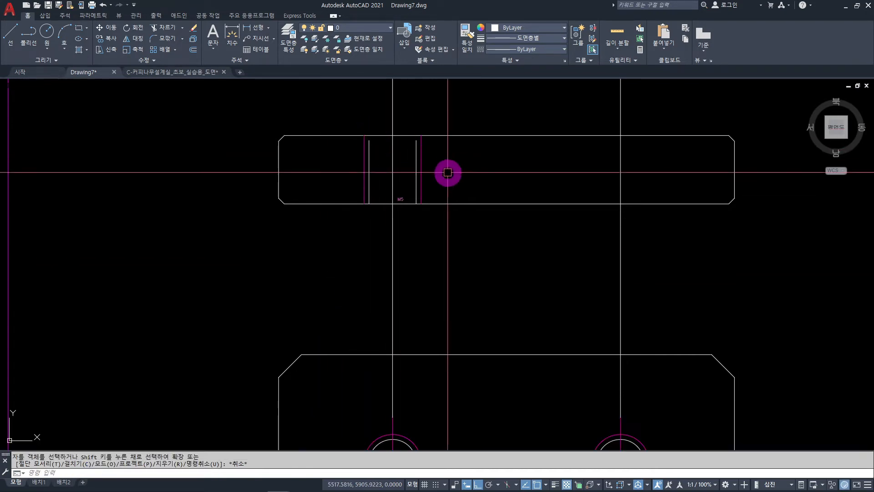
Step: Extend the left tapped hole's two white inner lines up to the side view's upper edge
{"action": "middle_click_drag", "start_coordinate": [447, 172], "coordinate": [444, 229]}
{"action": "type", "text": "ex"}
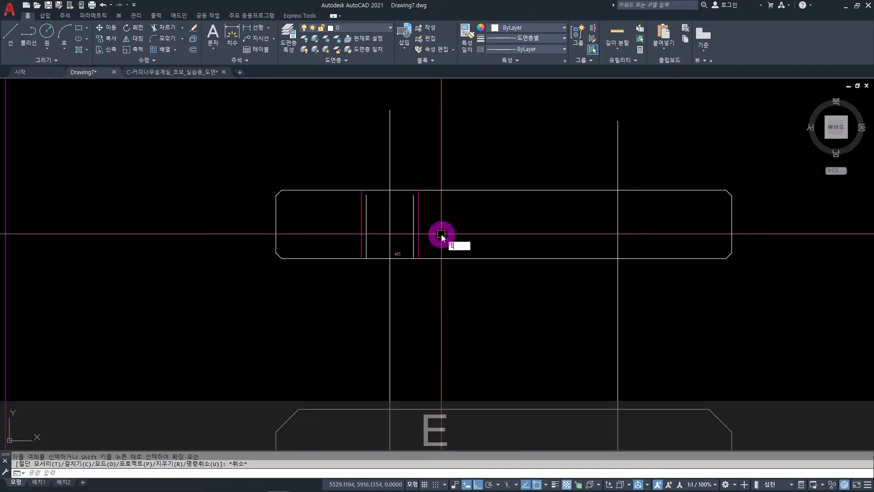
{"action": "key", "text": "space"}
{"action": "scroll", "coordinate": [407, 205], "scroll_direction": "up", "scroll_amount": 4}
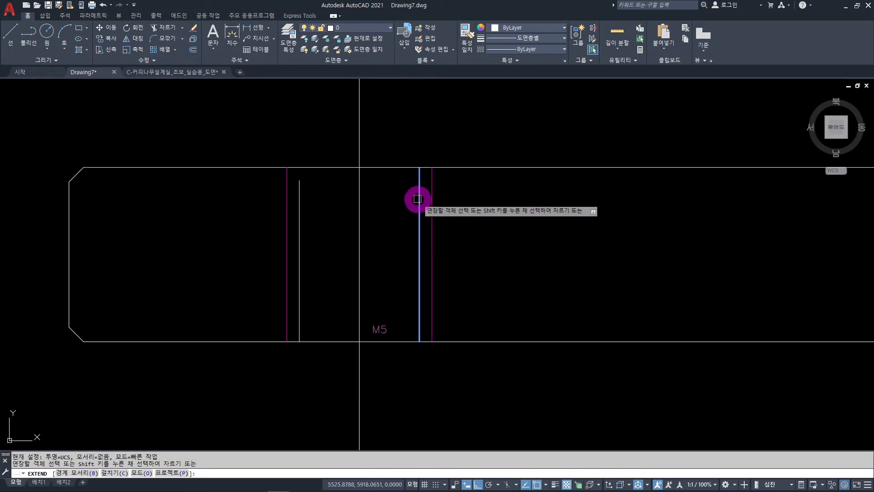
{"action": "scroll", "coordinate": [399, 203], "scroll_direction": "down", "scroll_amount": 6}
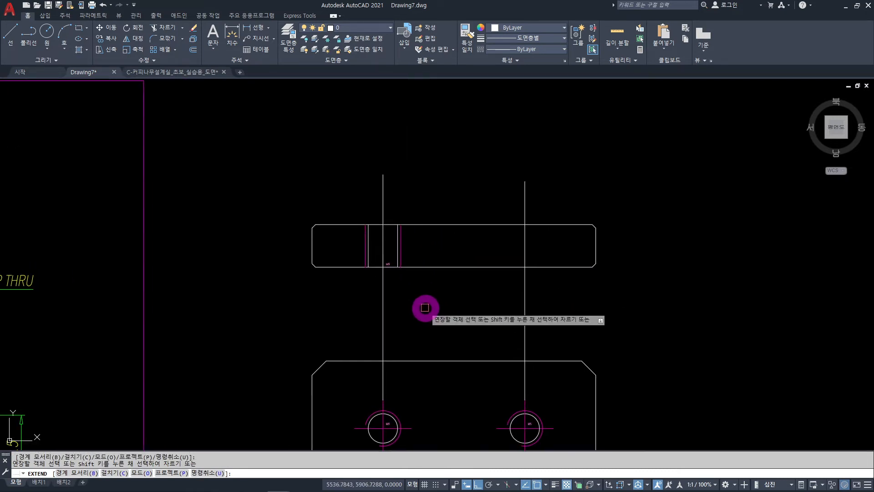
{"action": "key", "text": "Escape"}
Step: Erase the left vertical projection line between the plan and the side view
{"action": "left_click", "coordinate": [410, 308]}
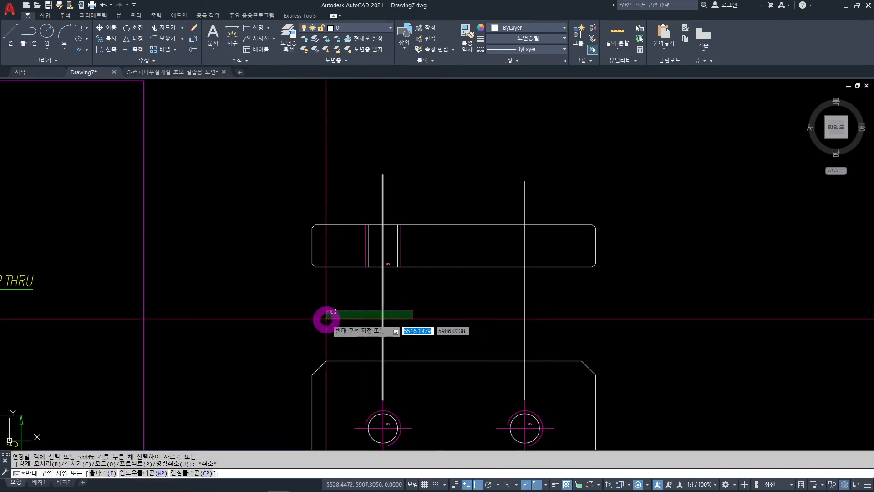
{"action": "left_click", "coordinate": [328, 320]}
{"action": "key", "text": "Delete"}
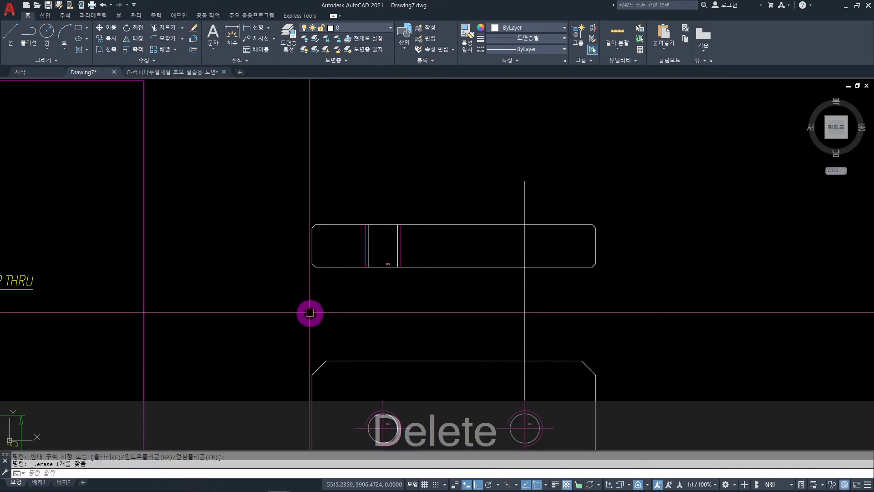
Step: Add a centreline between the two magenta thread lines of the side view's left tapped hole
{"action": "middle_click_drag", "start_coordinate": [308, 313], "coordinate": [297, 260]}
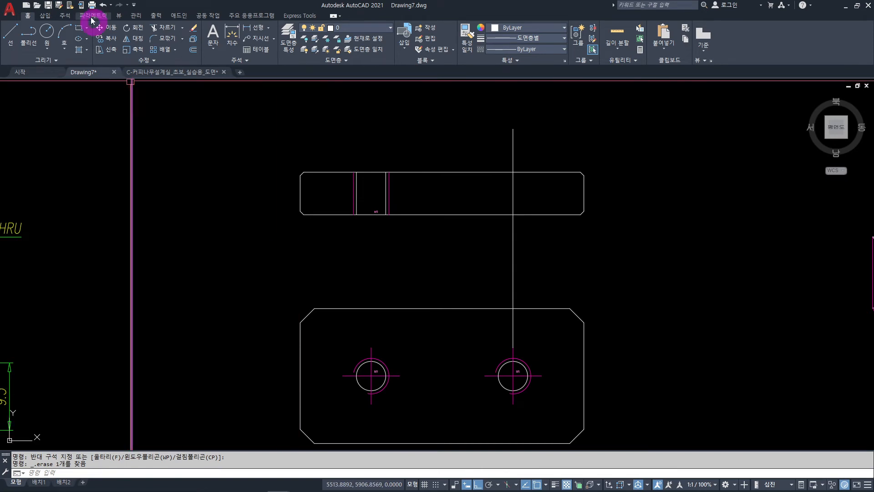
{"action": "left_click", "coordinate": [66, 17]}
{"action": "left_click", "coordinate": [305, 39]}
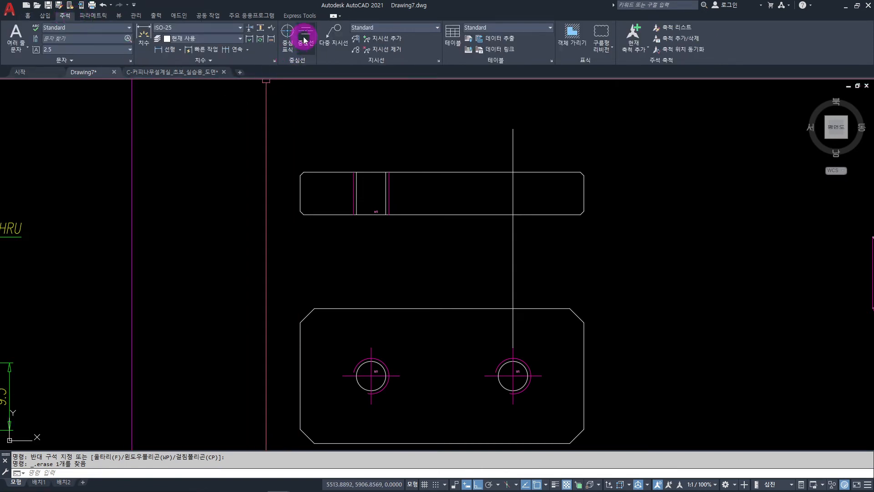
{"action": "scroll", "coordinate": [393, 191], "scroll_direction": "up", "scroll_amount": 4}
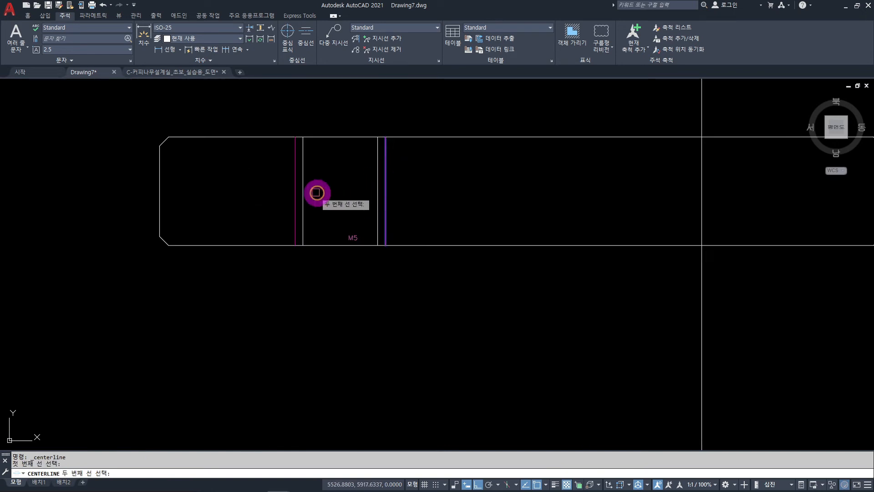
{"action": "left_click", "coordinate": [293, 186]}
{"action": "scroll", "coordinate": [400, 324], "scroll_direction": "down", "scroll_amount": 4}
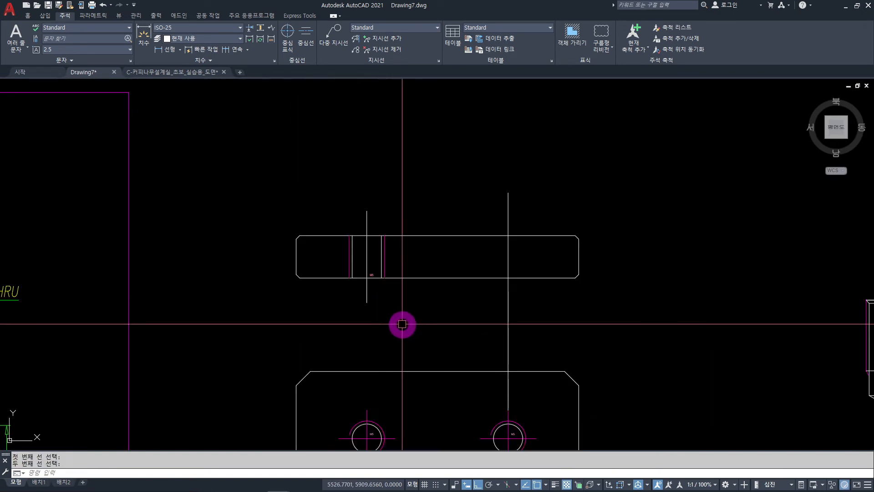
{"action": "middle_click_drag", "start_coordinate": [400, 325], "coordinate": [247, 263]}
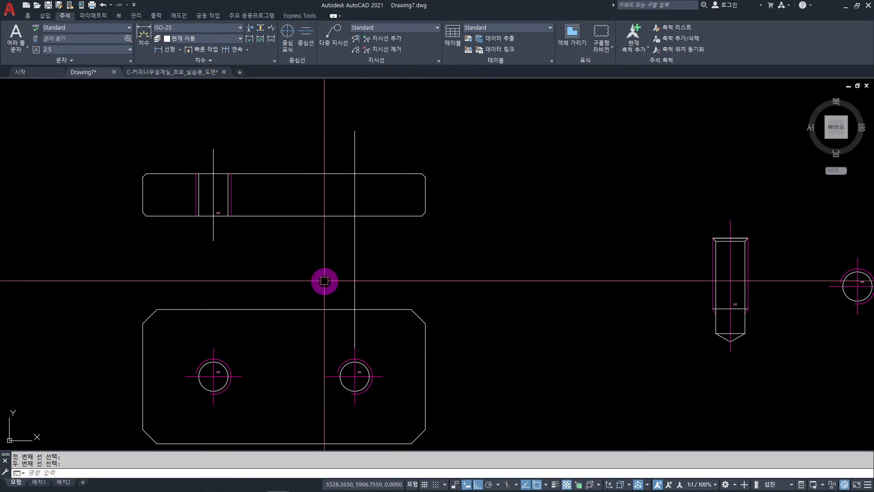
Step: Copy the left tapped hole with its label and centreline 20 to the right, onto the remaining projection line at the upper edge
{"action": "key", "text": "Escape"}
{"action": "left_click", "coordinate": [310, 270]}
{"action": "left_click", "coordinate": [294, 252]}
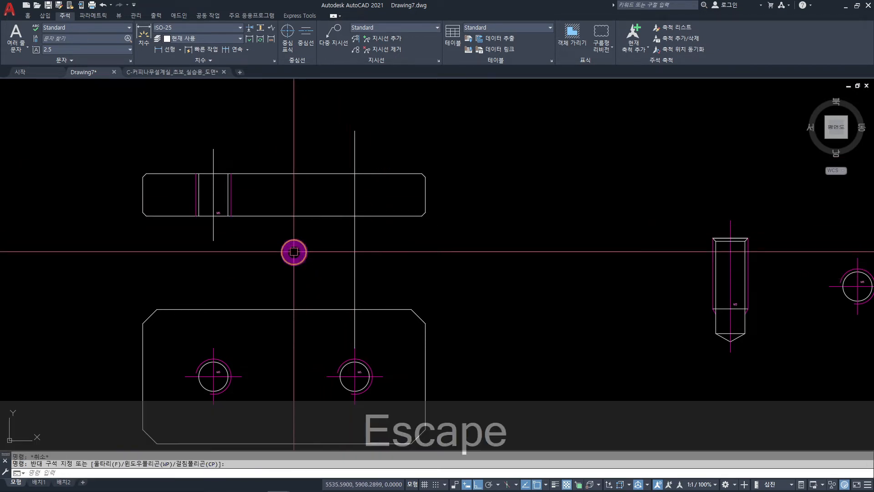
{"action": "left_click", "coordinate": [179, 135]}
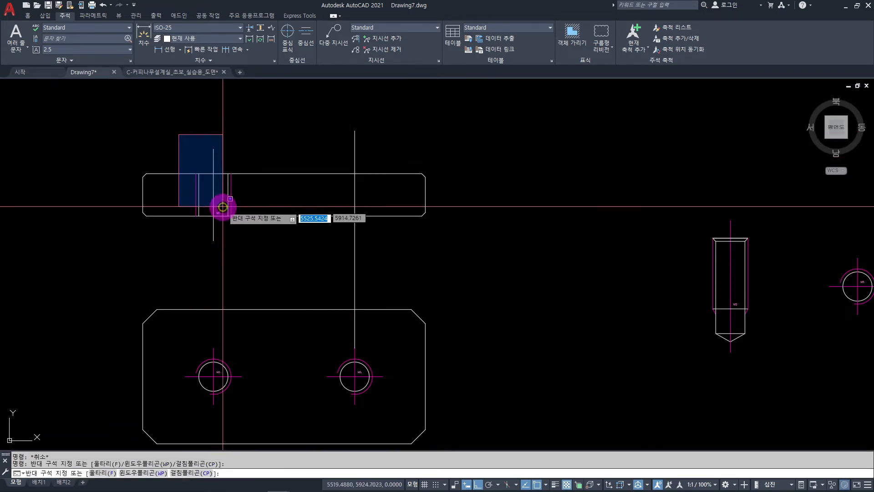
{"action": "left_click", "coordinate": [258, 266]}
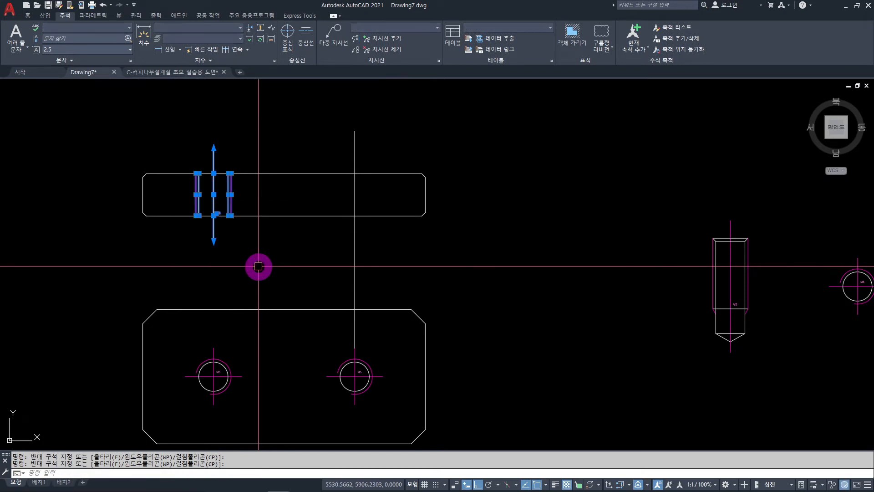
{"action": "type", "text": "CO"}
{"action": "key", "text": "space"}
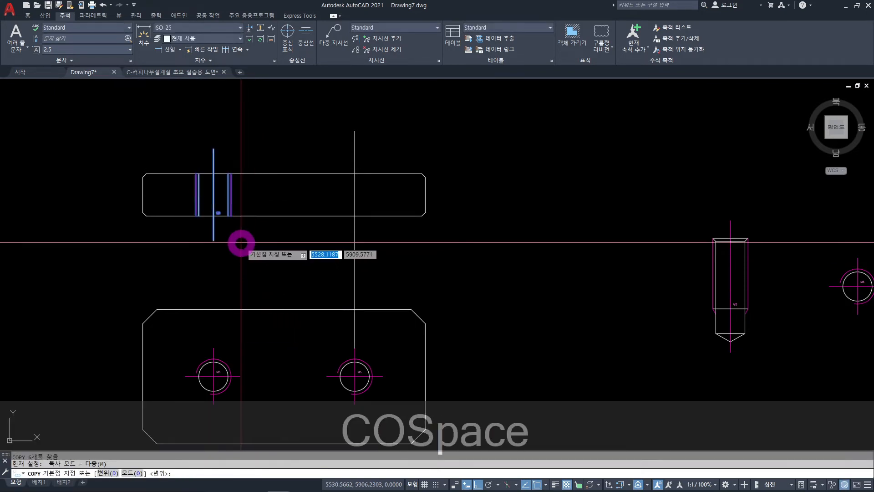
{"action": "left_click", "coordinate": [354, 173]}
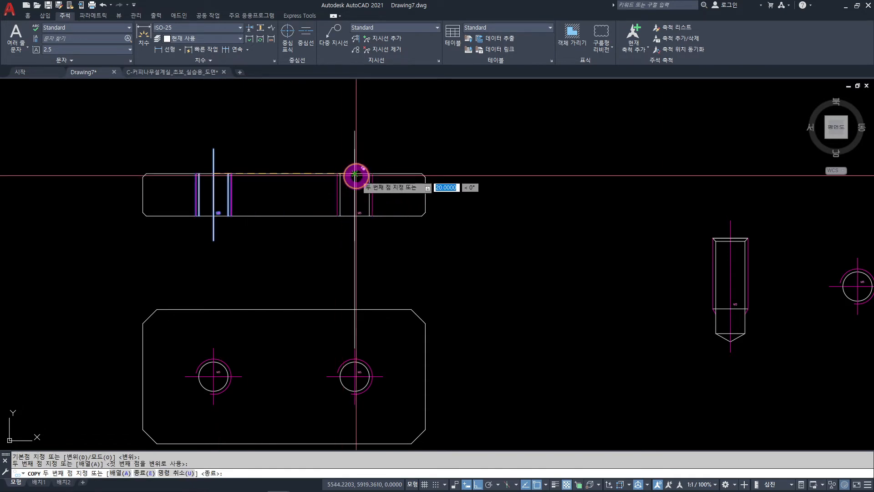
{"action": "key", "text": "Escape"}
Step: Erase the right vertical projection line between the plan and the side view
{"action": "left_click", "coordinate": [371, 269]}
{"action": "left_click", "coordinate": [335, 281]}
{"action": "key", "text": "Delete"}
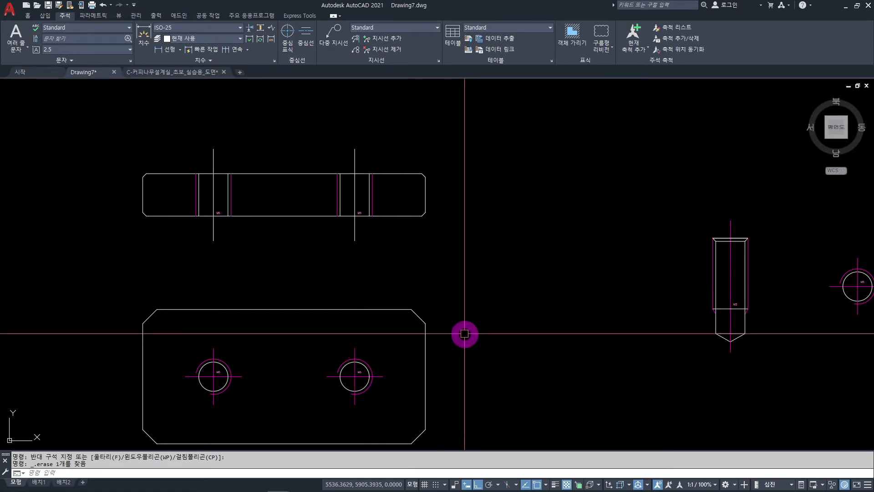
Step: Match both side-view hole centrelines to the properties of the vertical centreline of the plan's right tapped hole
{"action": "type", "text": "MA"}
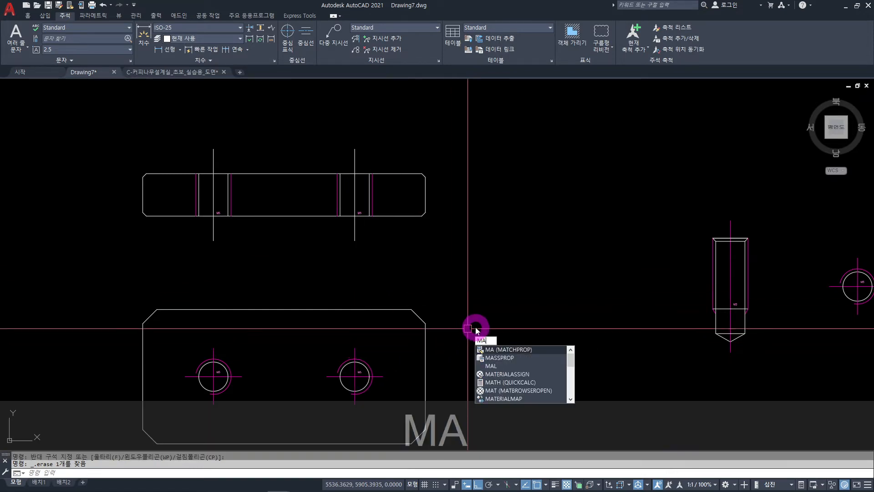
{"action": "key", "text": "space"}
{"action": "left_click", "coordinate": [356, 345]}
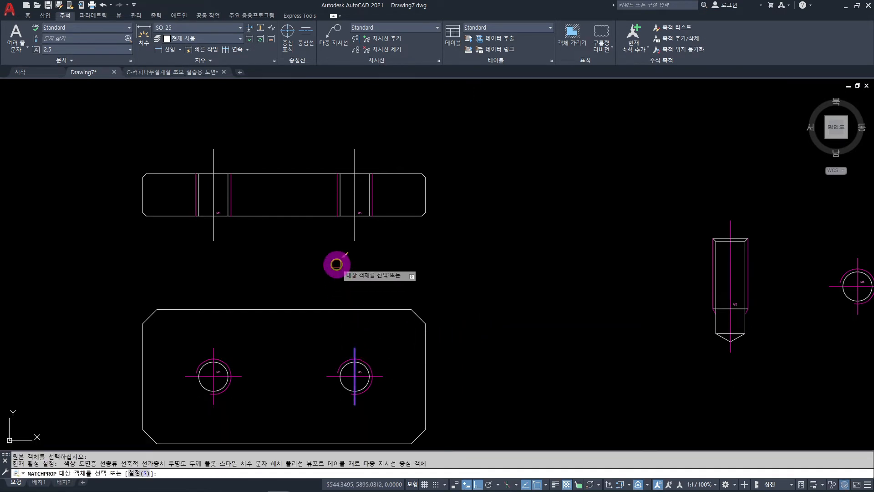
{"action": "left_click", "coordinate": [354, 239]}
{"action": "middle_click_drag", "start_coordinate": [279, 246], "coordinate": [318, 260]}
{"action": "key", "text": "Escape"}
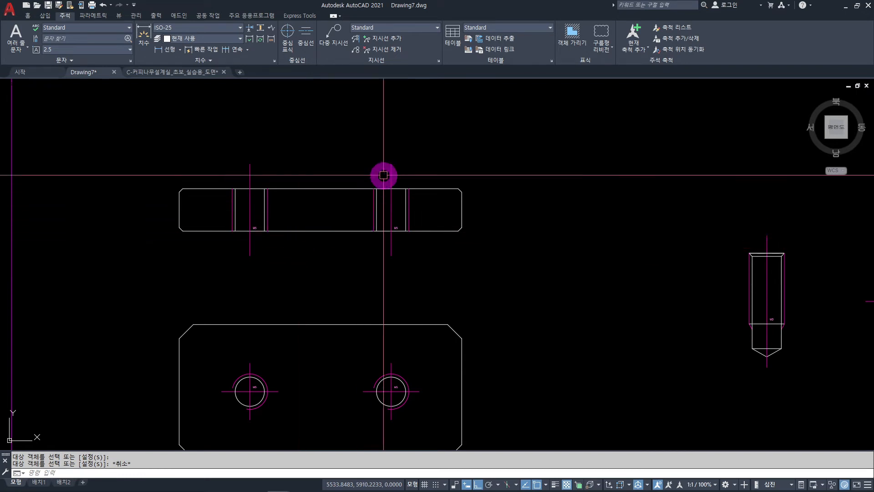
{"action": "key", "text": "Escape"}
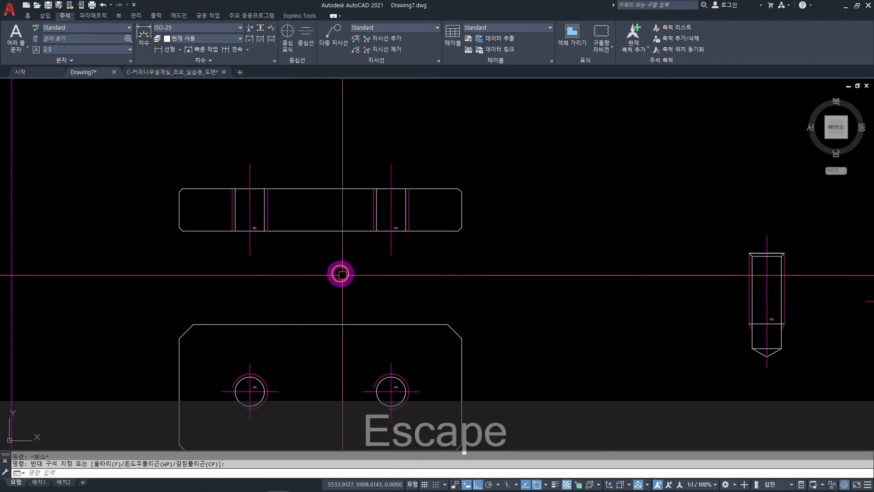
Step: Offset the side view's upper edge 2 upwards and its lower edge 2 downwards
{"action": "left_click", "coordinate": [352, 298]}
{"action": "type", "text": "o"}
{"action": "key", "text": "Return"}
{"action": "type", "text": "2"}
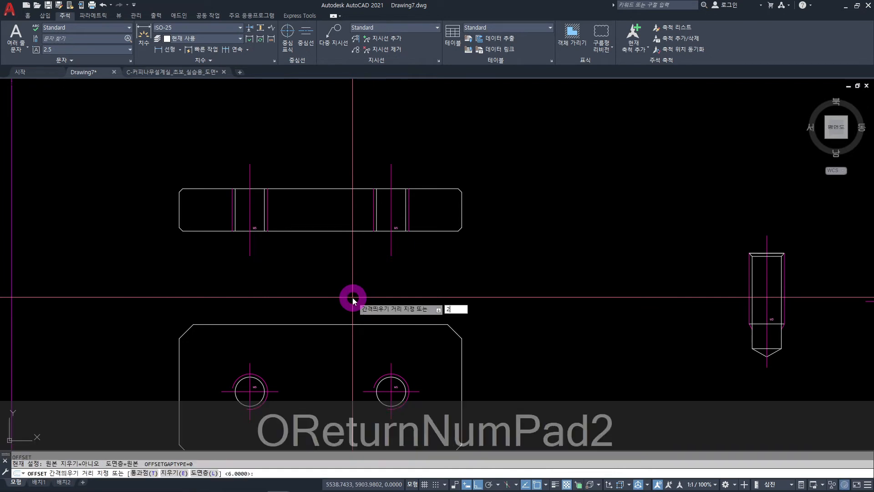
{"action": "key", "text": "Return"}
{"action": "left_click", "coordinate": [309, 188]}
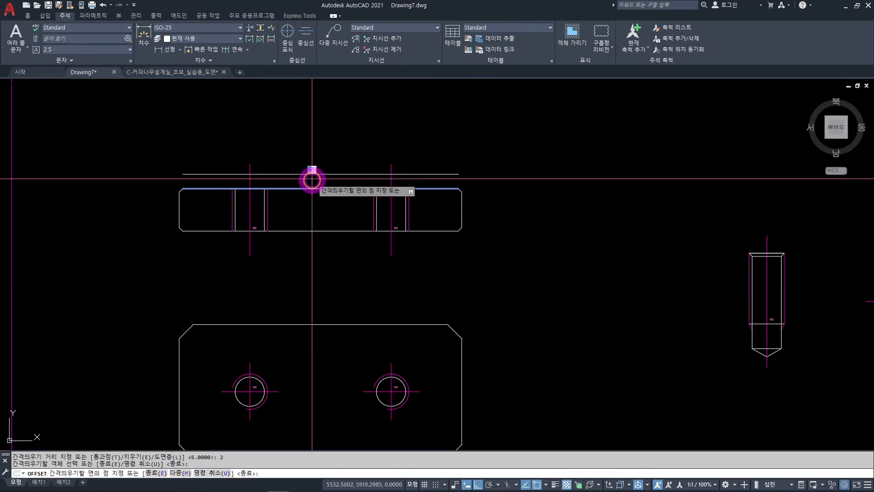
{"action": "left_click", "coordinate": [321, 168]}
{"action": "left_click", "coordinate": [325, 232]}
{"action": "left_click", "coordinate": [318, 265]}
{"action": "key", "text": "Escape"}
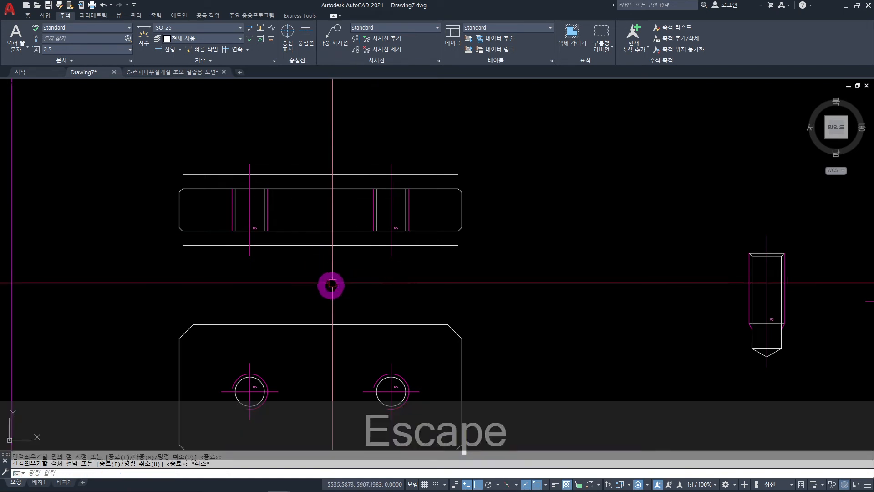
Step: Try to trim the ends of the side view's centrelines that extend past the offset lines
{"action": "type", "text": "tr"}
{"action": "key", "text": "space"}
{"action": "mouse_move", "coordinate": [450, 121]}
{"action": "left_mouse_down"}
{"action": "mouse_move", "coordinate": [239, 159]}
{"action": "mouse_move", "coordinate": [401, 170]}
{"action": "left_mouse_up"}
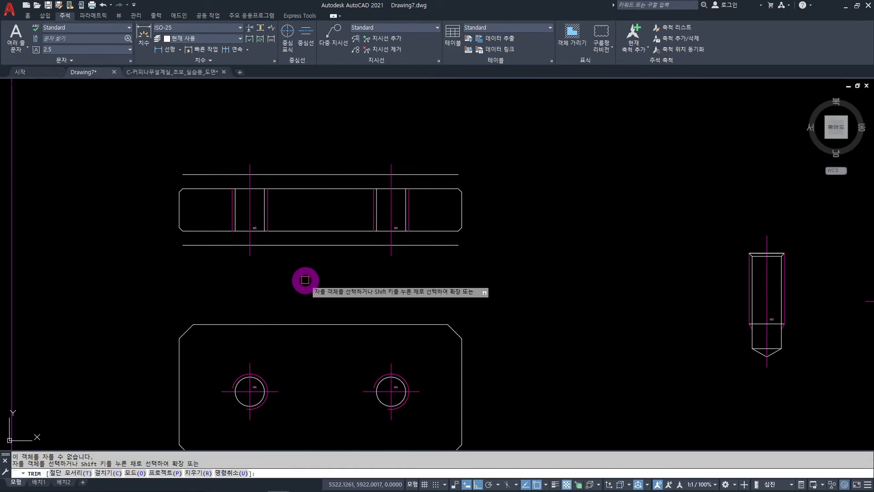
{"action": "key", "text": "Escape"}
Step: Explode the two centrelines of the side view's tapped holes
{"action": "scroll", "coordinate": [255, 200], "scroll_direction": "up", "scroll_amount": 2}
{"action": "left_click", "coordinate": [254, 209]}
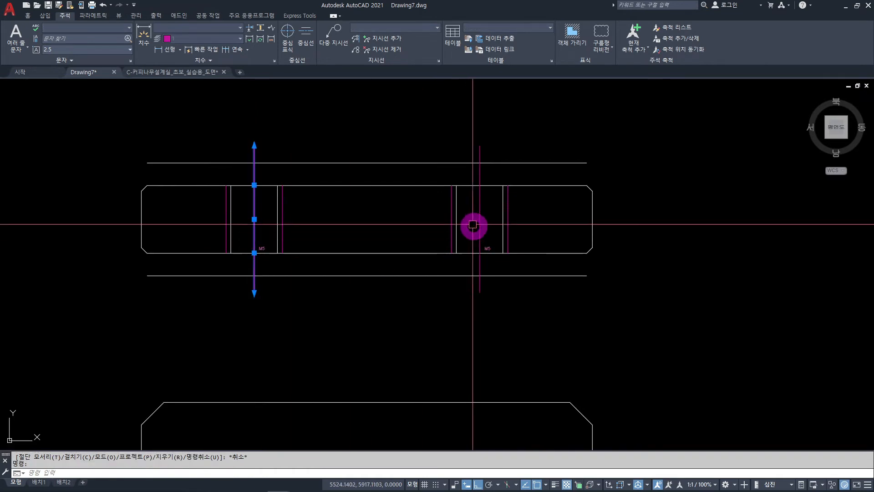
{"action": "left_click", "coordinate": [479, 157]}
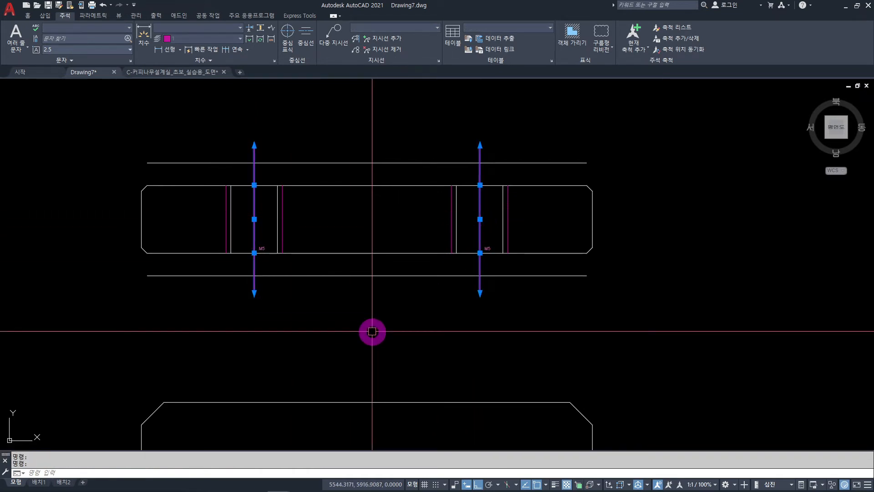
{"action": "type", "text": "x"}
{"action": "key", "text": "space"}
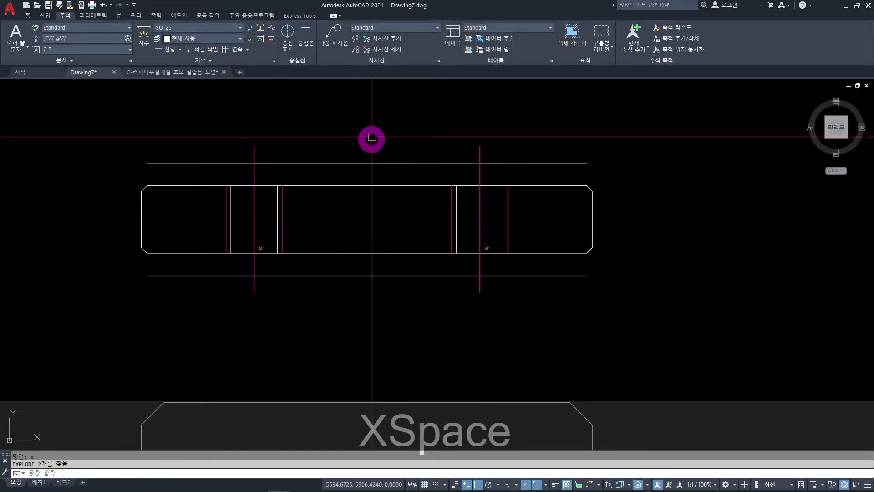
{"action": "key", "text": "Escape"}
Step: Trim both side-view centrelines back to the upper and lower offset lines
{"action": "type", "text": "tr"}
{"action": "key", "text": "space"}
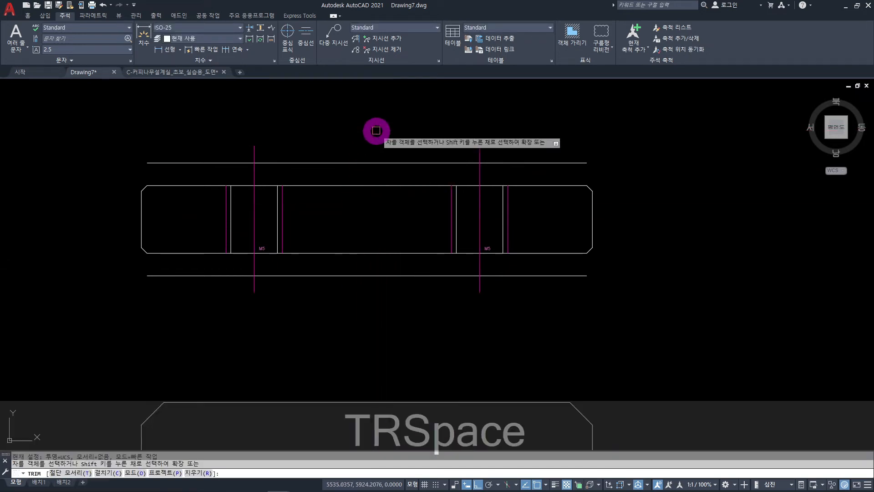
{"action": "left_click", "coordinate": [529, 114]}
{"action": "mouse_move", "coordinate": [537, 144]}
{"action": "left_mouse_down"}
{"action": "mouse_move", "coordinate": [487, 155]}
{"action": "mouse_move", "coordinate": [343, 154]}
{"action": "left_mouse_up"}
{"action": "mouse_move", "coordinate": [244, 155]}
{"action": "left_mouse_down"}
{"action": "mouse_move", "coordinate": [86, 185]}
{"action": "mouse_move", "coordinate": [163, 322]}
{"action": "mouse_move", "coordinate": [245, 298]}
{"action": "mouse_move", "coordinate": [484, 287]}
{"action": "mouse_move", "coordinate": [511, 308]}
{"action": "left_mouse_up"}
{"action": "key", "text": "t"}
{"action": "key", "text": "r"}
{"action": "key", "text": "space"}
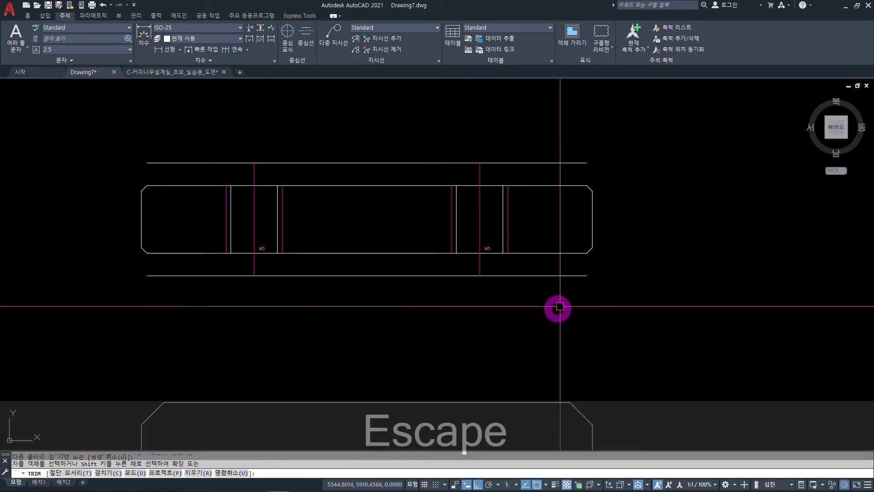
{"action": "key", "text": "Escape"}
Step: Erase the two offset lines above and below the side view
{"action": "left_click", "coordinate": [572, 275]}
{"action": "left_click", "coordinate": [585, 163]}
{"action": "key", "text": "Delete"}
Step: Erase the spare M5 tap section and tap circle symbols to the right of the redrawn views
{"action": "scroll", "coordinate": [580, 238], "scroll_direction": "down", "scroll_amount": 4}
{"action": "middle_click_drag", "start_coordinate": [484, 222], "coordinate": [519, 229]}
{"action": "scroll", "coordinate": [545, 236], "scroll_direction": "down", "scroll_amount": 2}
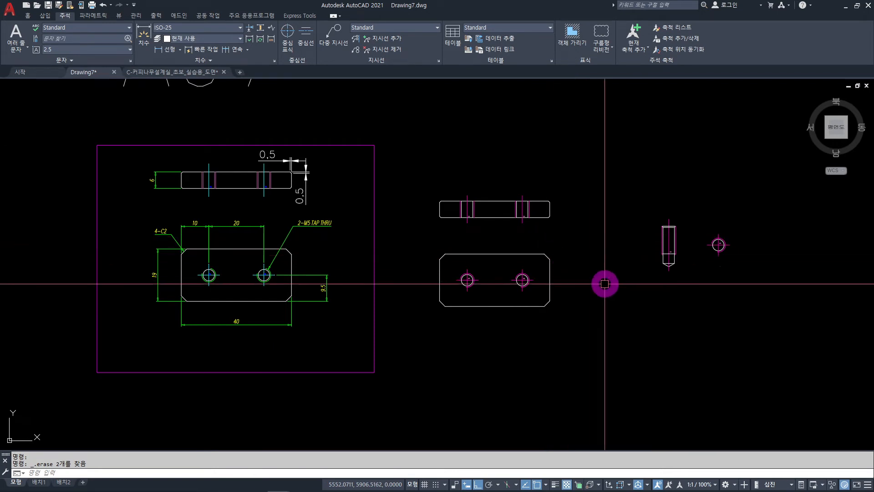
{"action": "middle_click_drag", "start_coordinate": [610, 287], "coordinate": [551, 281]}
{"action": "left_click", "coordinate": [691, 174]}
{"action": "left_click", "coordinate": [582, 302]}
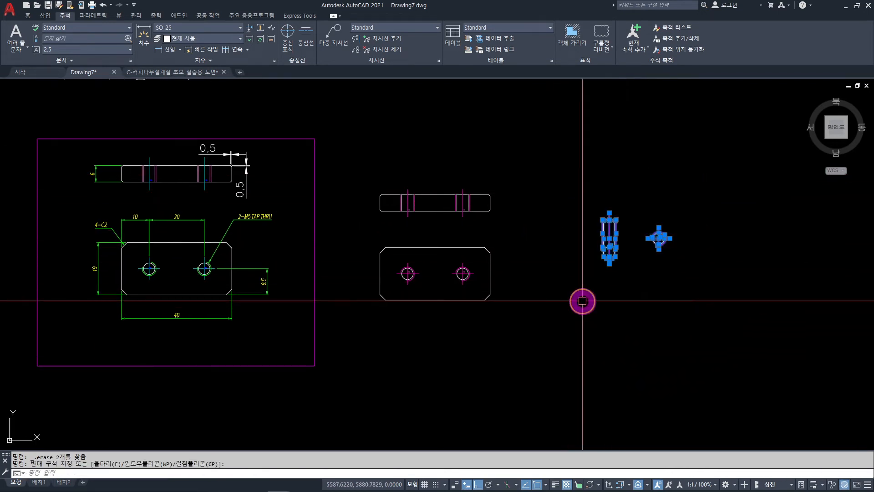
{"action": "key", "text": "Delete"}
{"action": "left_click", "coordinate": [555, 345]}
Step: Erase the two white 0.5 chamfer dimensions from the reference side view
{"action": "mouse_move", "coordinate": [345, 253]}
{"action": "middle_mouse_down"}
{"action": "mouse_move", "coordinate": [454, 266]}
{"action": "mouse_move", "coordinate": [469, 259]}
{"action": "mouse_move", "coordinate": [492, 288]}
{"action": "middle_mouse_up"}
{"action": "scroll", "coordinate": [434, 260], "scroll_direction": "up", "scroll_amount": 2}
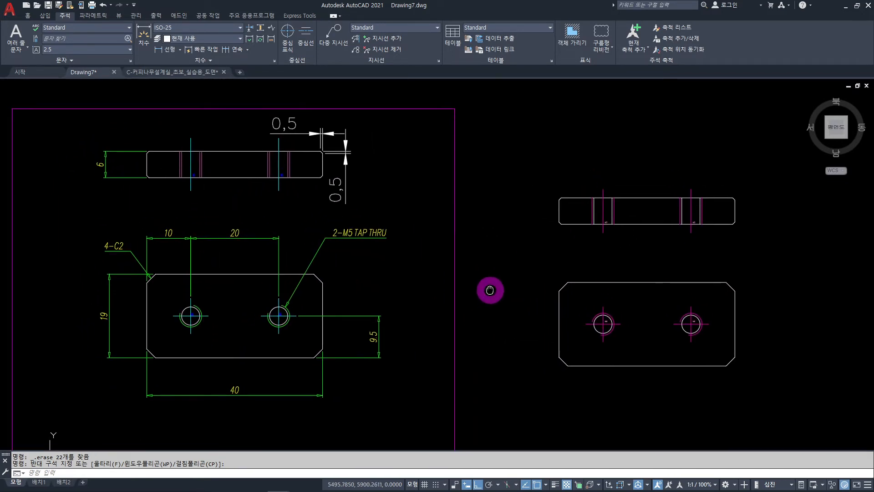
{"action": "left_click", "coordinate": [341, 190]}
{"action": "left_click", "coordinate": [305, 133]}
{"action": "key", "text": "Delete"}
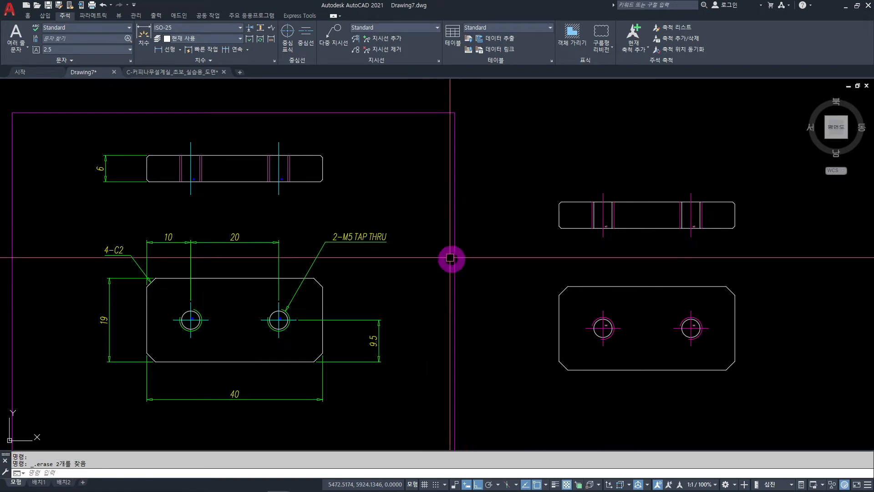
Step: Add linear dimensions for the redrawn plan's overall height on its left side and its overall width below it
{"action": "left_click", "coordinate": [29, 16]}
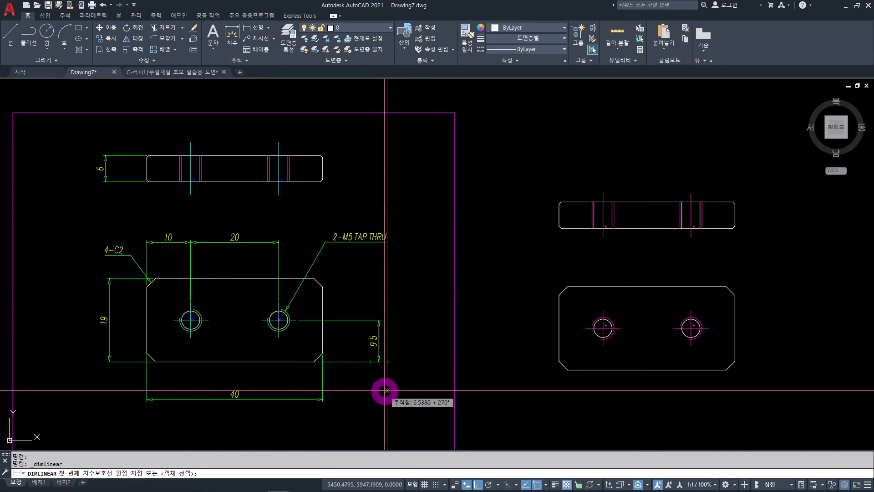
{"action": "left_click", "coordinate": [568, 287]}
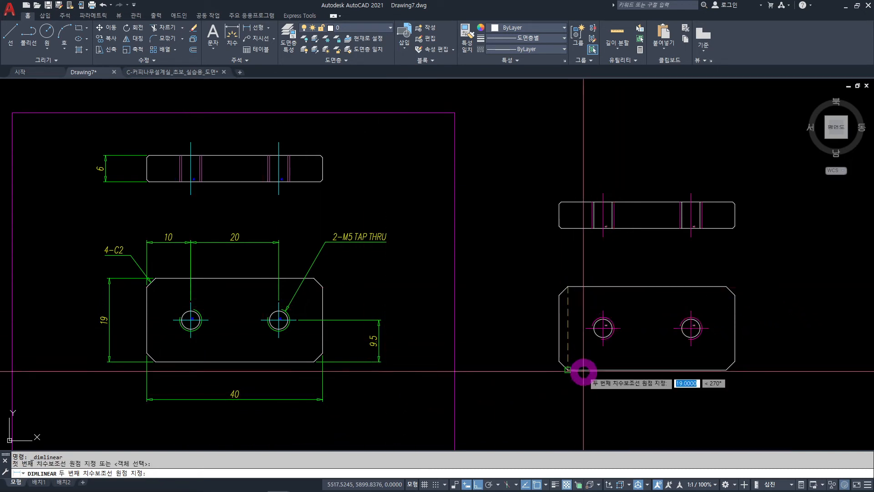
{"action": "left_click", "coordinate": [569, 369]}
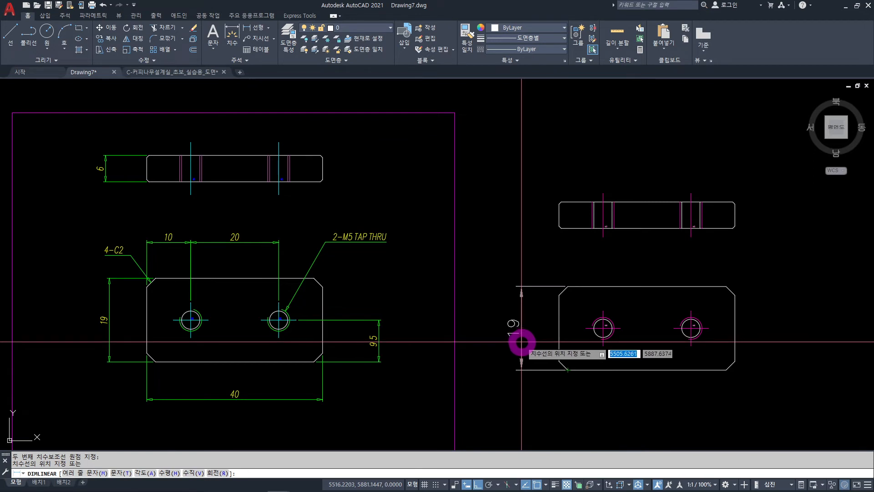
{"action": "left_click", "coordinate": [522, 342]}
{"action": "key", "text": "space"}
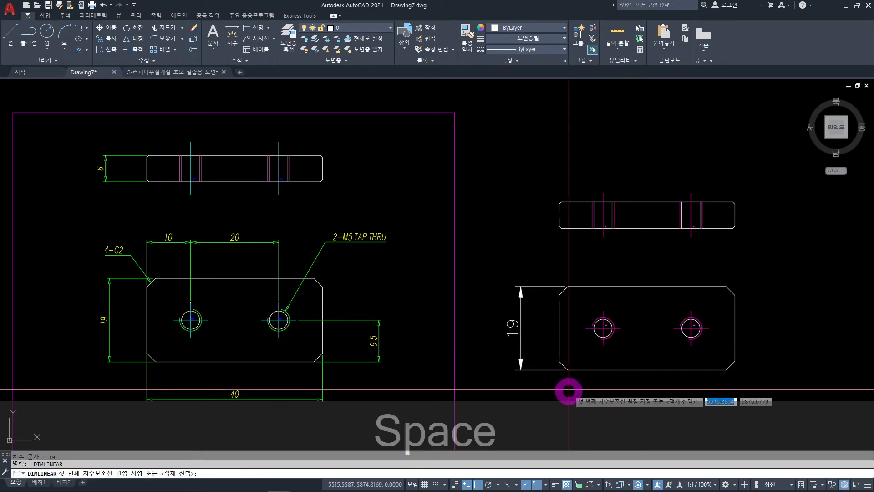
{"action": "left_click", "coordinate": [559, 360]}
{"action": "left_click", "coordinate": [735, 361]}
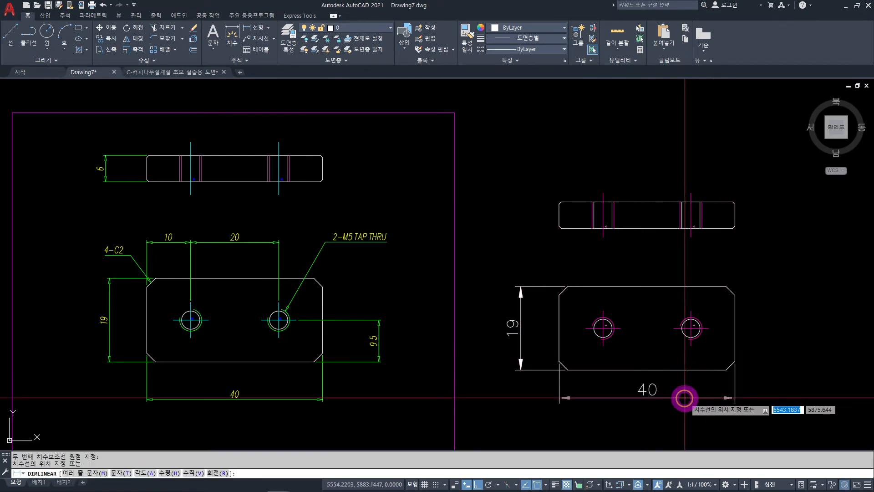
{"action": "left_click", "coordinate": [669, 417]}
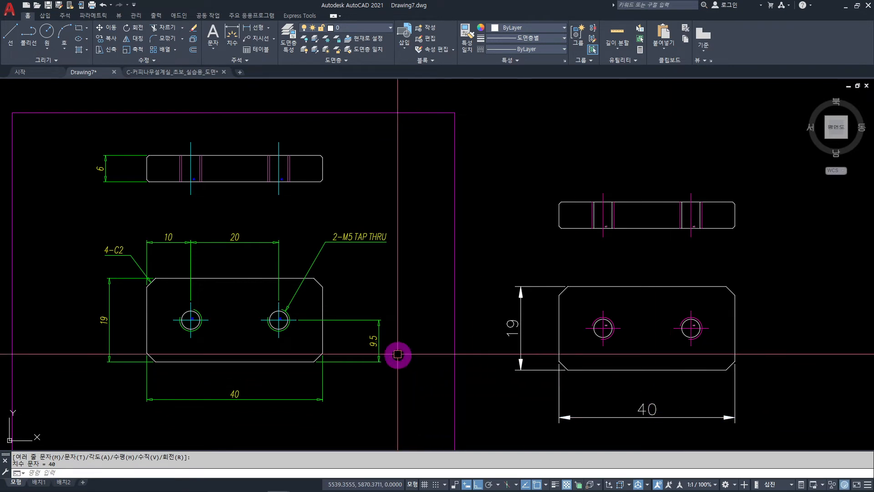
Step: Dimension the vertical distance from the right tapped hole's centreline to the plan's lower edge, placed right of the plan
{"action": "key", "text": "space"}
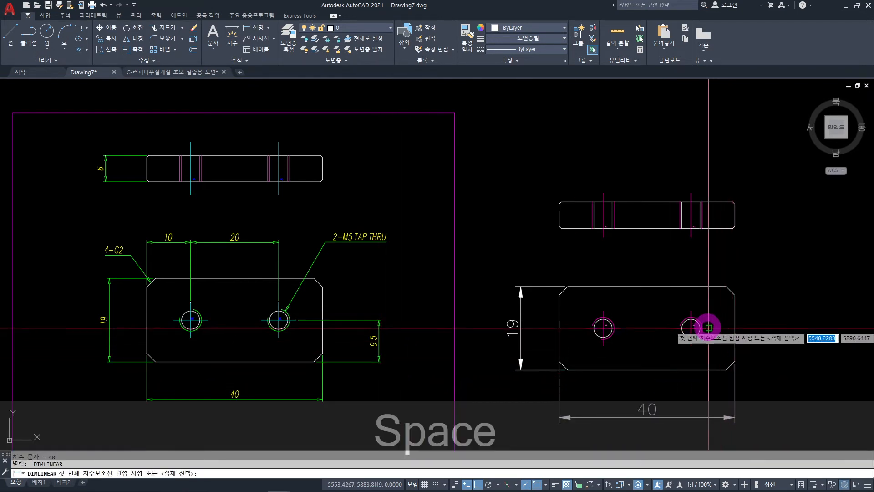
{"action": "left_click", "coordinate": [708, 328]}
{"action": "left_click", "coordinate": [727, 370]}
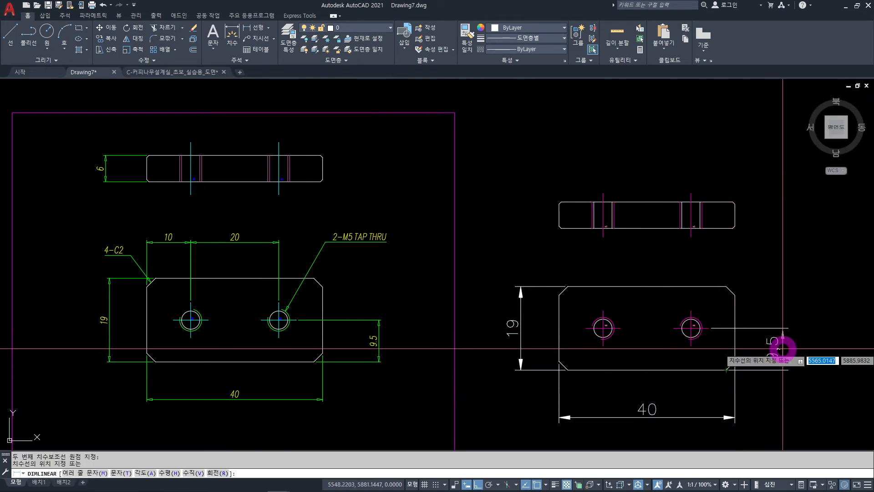
{"action": "left_click", "coordinate": [789, 346]}
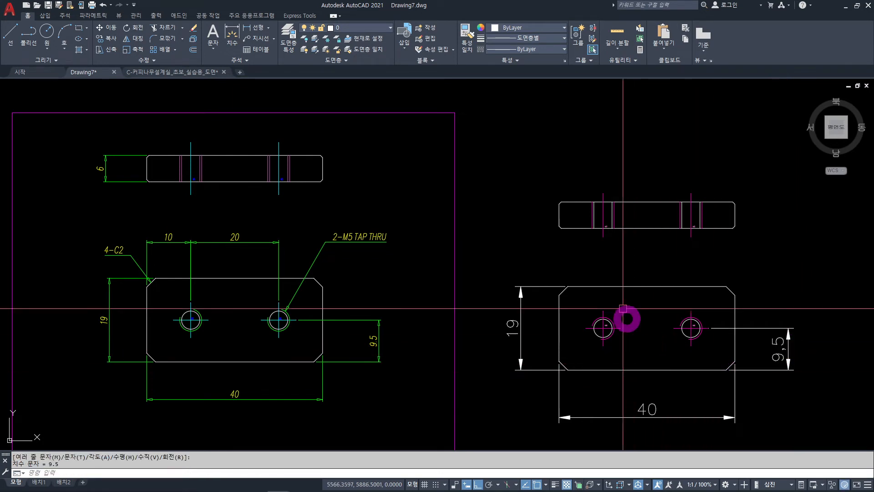
{"action": "key", "text": "Escape"}
{"action": "key", "text": "Escape"}
{"action": "key", "text": "Escape"}
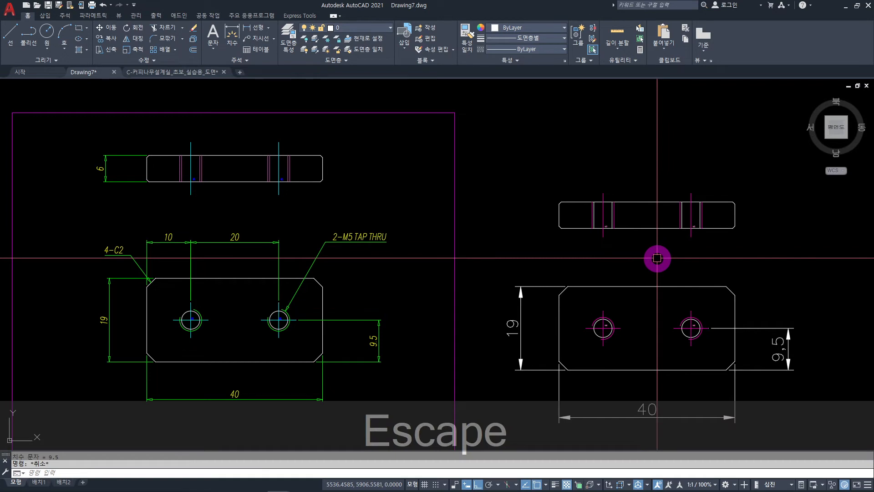
Step: Move the redrawn side view straight up by about 6.9
{"action": "type", "text": "m"}
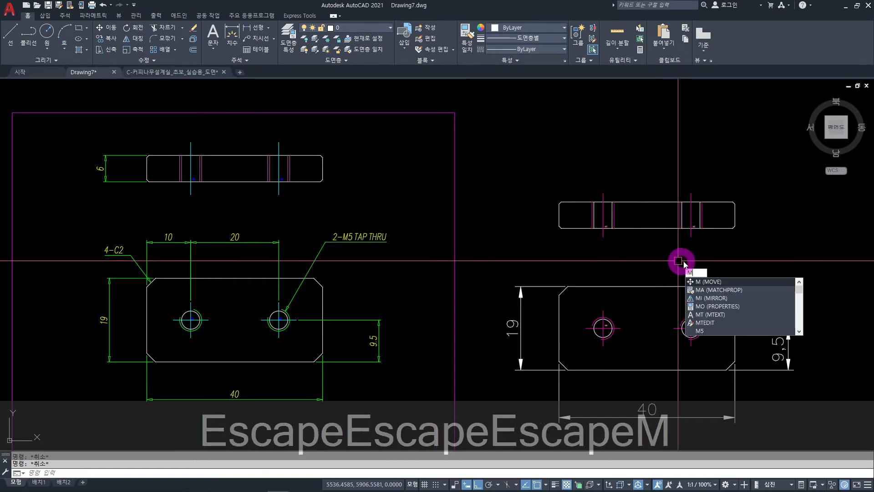
{"action": "key", "text": "space"}
{"action": "left_click", "coordinate": [756, 173]}
{"action": "left_click", "coordinate": [580, 256]}
{"action": "key", "text": "space"}
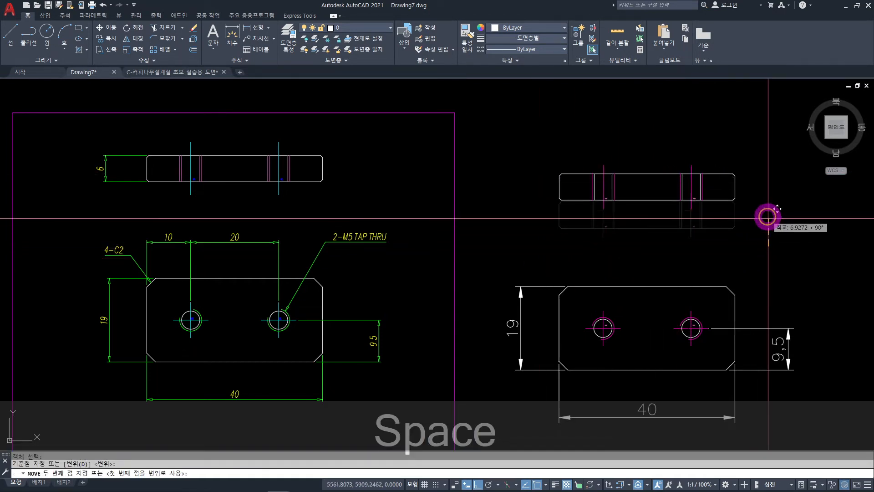
{"action": "left_click", "coordinate": [769, 246]}
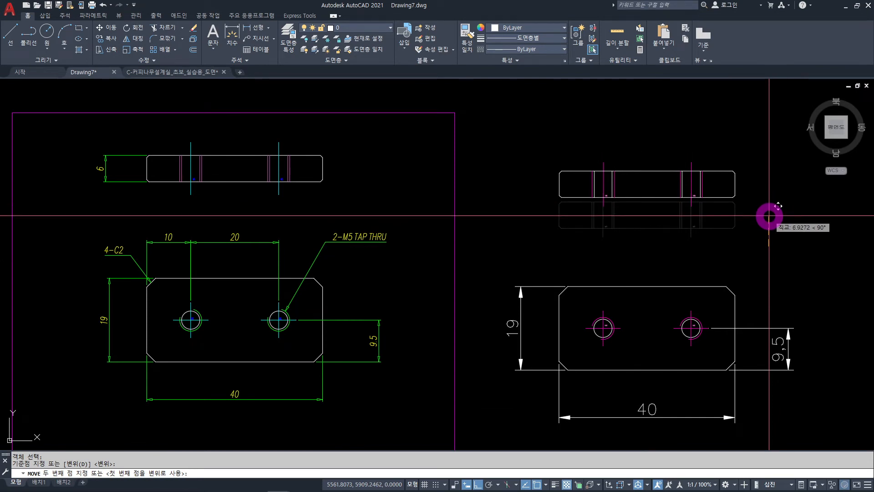
{"action": "left_click", "coordinate": [769, 216]}
{"action": "key", "text": "Escape"}
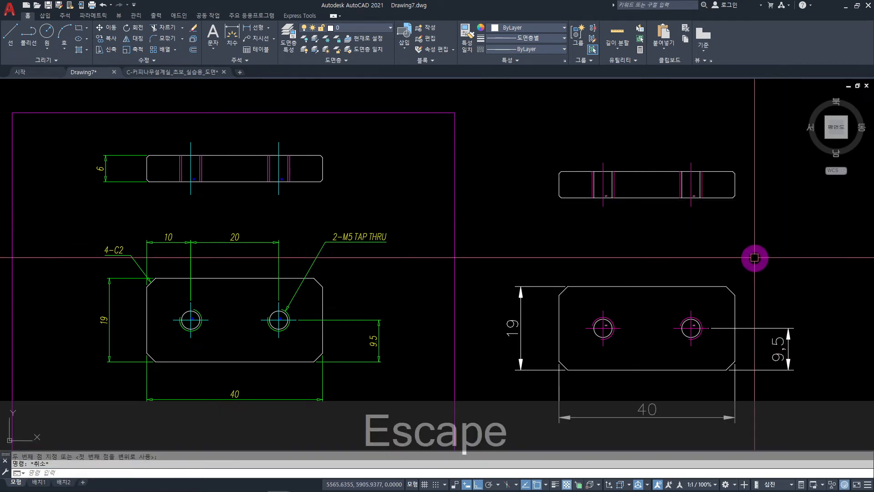
Step: Dimension the horizontal distance from the plan's left edge to the left tapped hole's centreline, placed above the plan
{"action": "left_click", "coordinate": [256, 32]}
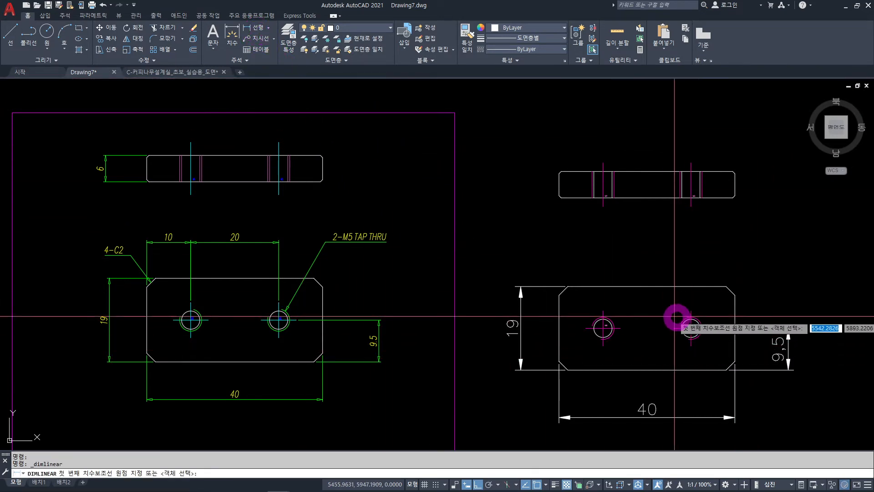
{"action": "left_click", "coordinate": [604, 310]}
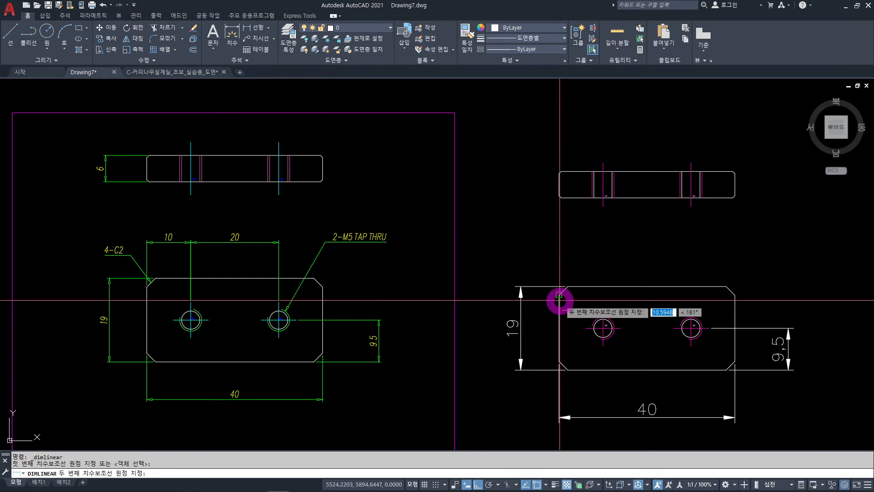
{"action": "left_click", "coordinate": [559, 294]}
{"action": "left_click", "coordinate": [567, 256]}
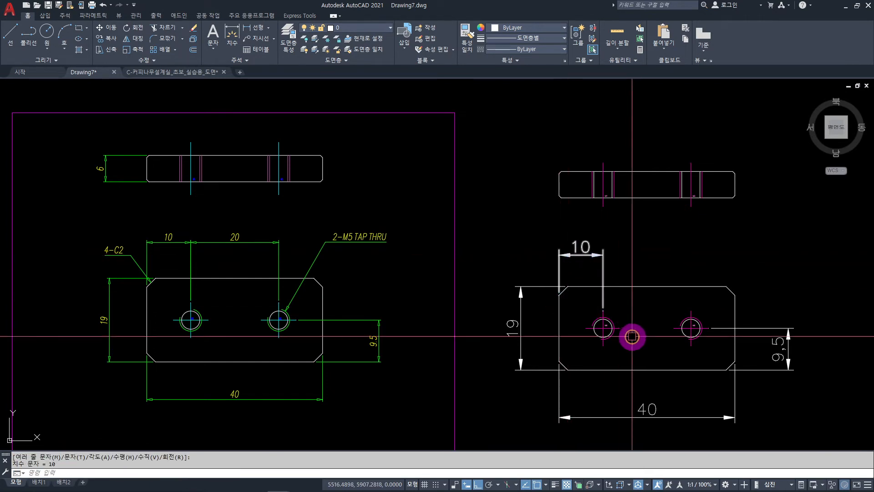
Step: Dimension the horizontal distance between the two tapped holes' centrelines, aligned with the left hole's position dimension above the plan
{"action": "key", "text": "space"}
{"action": "left_click", "coordinate": [603, 311]}
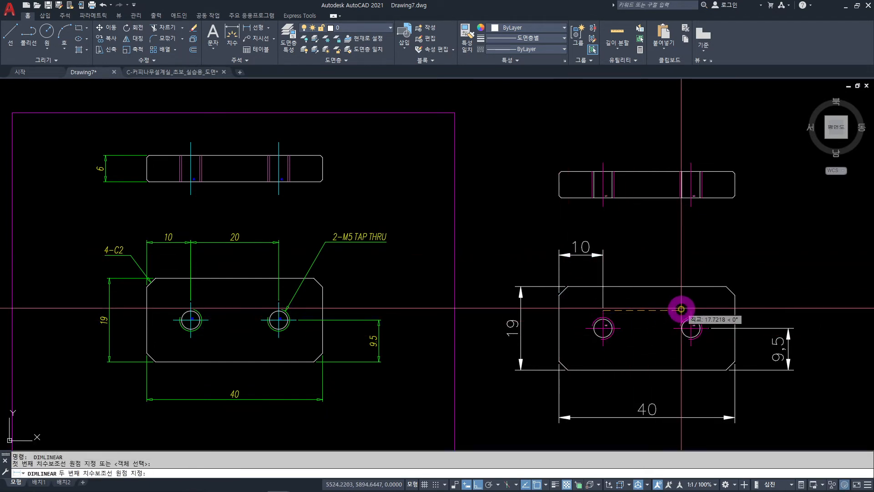
{"action": "left_click", "coordinate": [691, 311]}
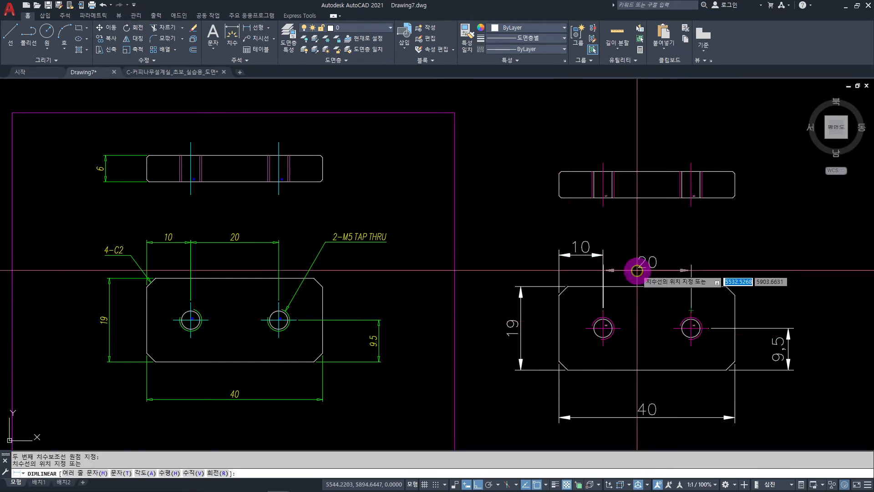
{"action": "left_click", "coordinate": [608, 256]}
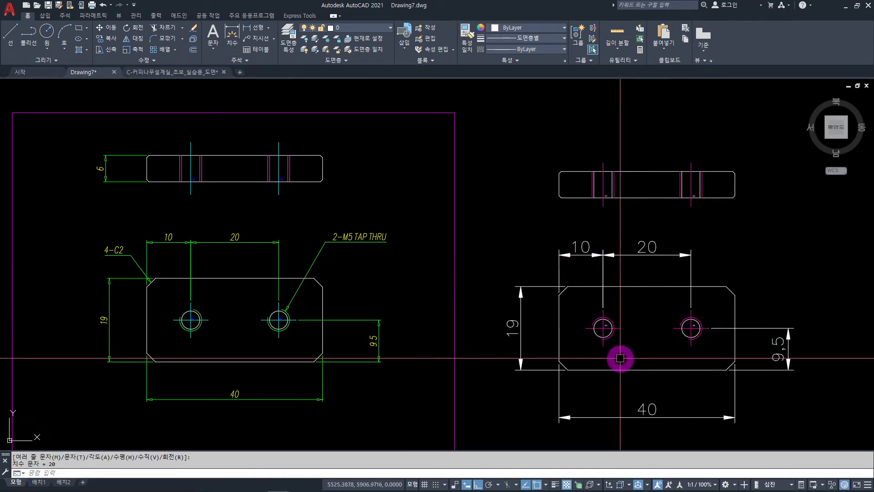
Step: Add a linear dimension for the redrawn side view's thickness, placed on its left side
{"action": "key", "text": "space"}
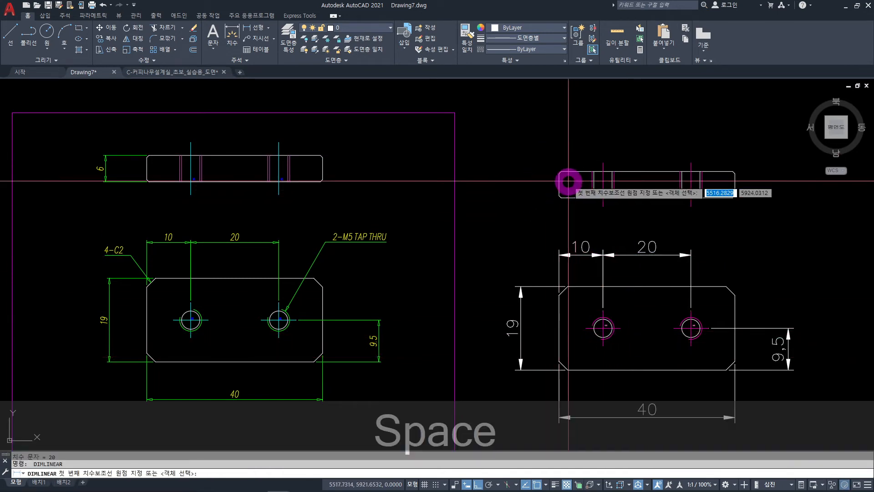
{"action": "left_click", "coordinate": [567, 175]}
{"action": "left_click", "coordinate": [565, 193]}
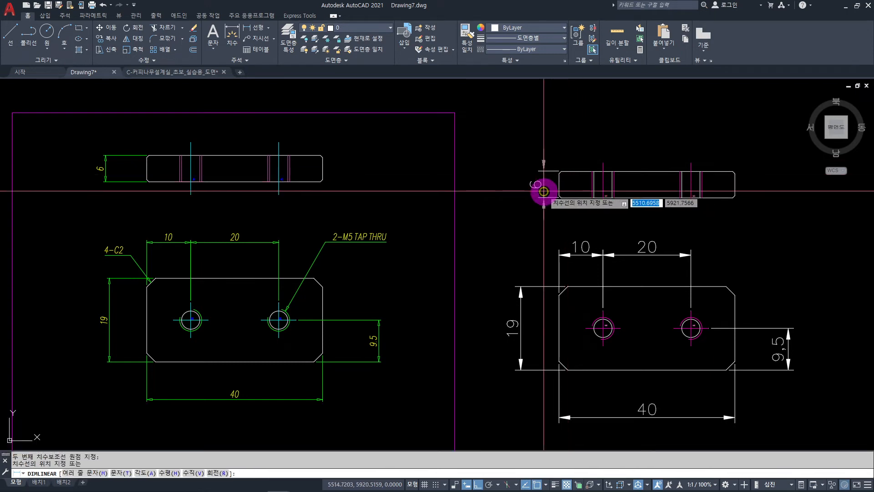
{"action": "left_click", "coordinate": [521, 196]}
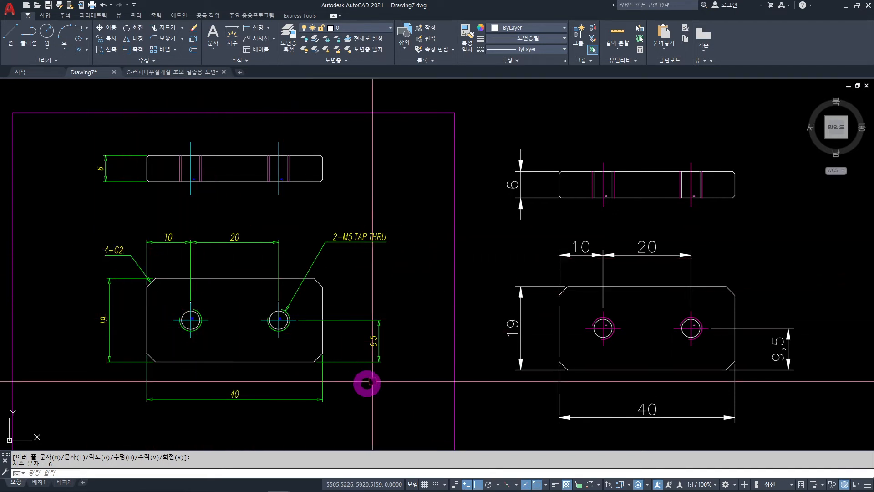
Step: Add a chamfer leader with the CH2 command from the midpoint of the plan's upper-right chamfer, with ortho off
{"action": "mouse_move", "coordinate": [501, 381]}
{"action": "middle_mouse_down"}
{"action": "mouse_move", "coordinate": [417, 372]}
{"action": "mouse_move", "coordinate": [437, 366]}
{"action": "middle_mouse_up"}
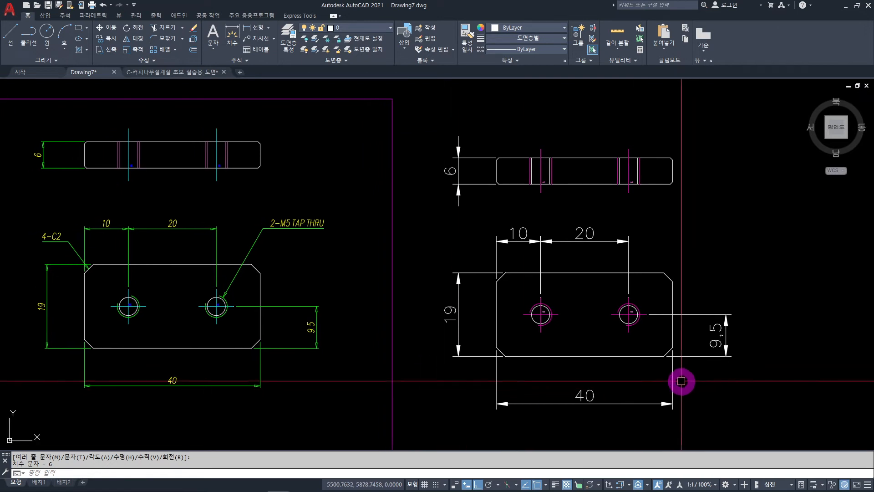
{"action": "type", "text": "cH2"}
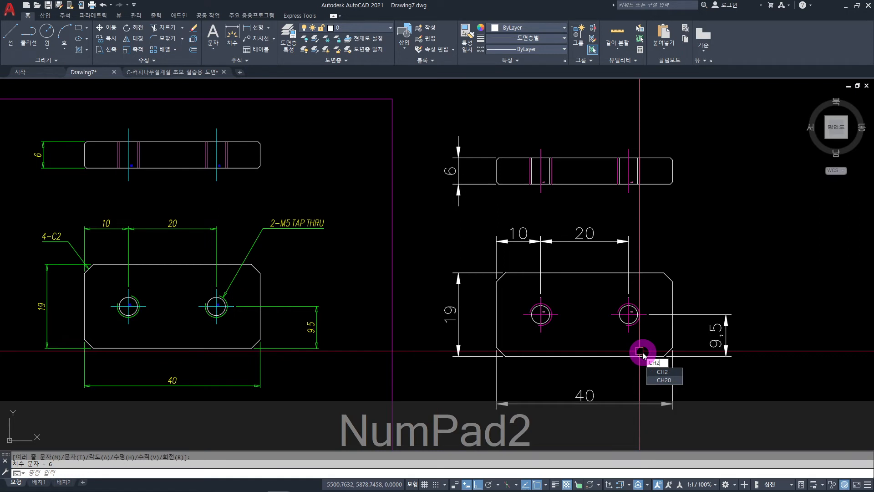
{"action": "key", "text": "Return"}
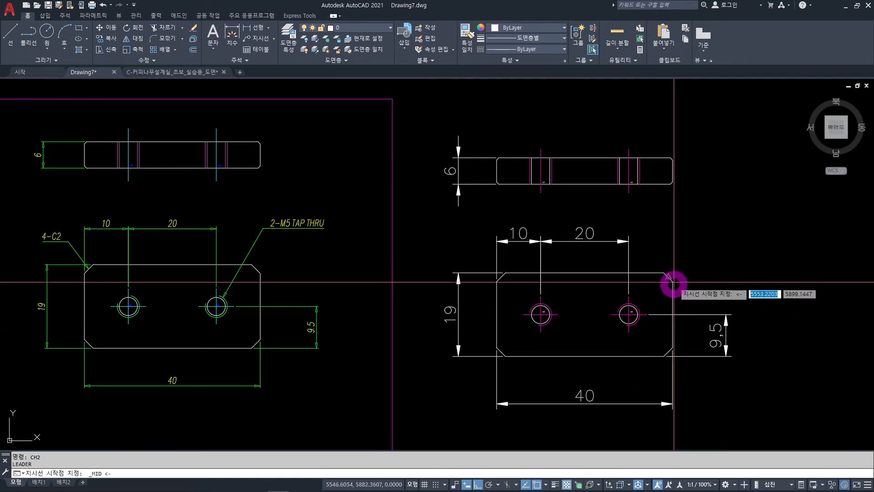
{"action": "left_click", "coordinate": [669, 281]}
{"action": "key", "text": "F8"}
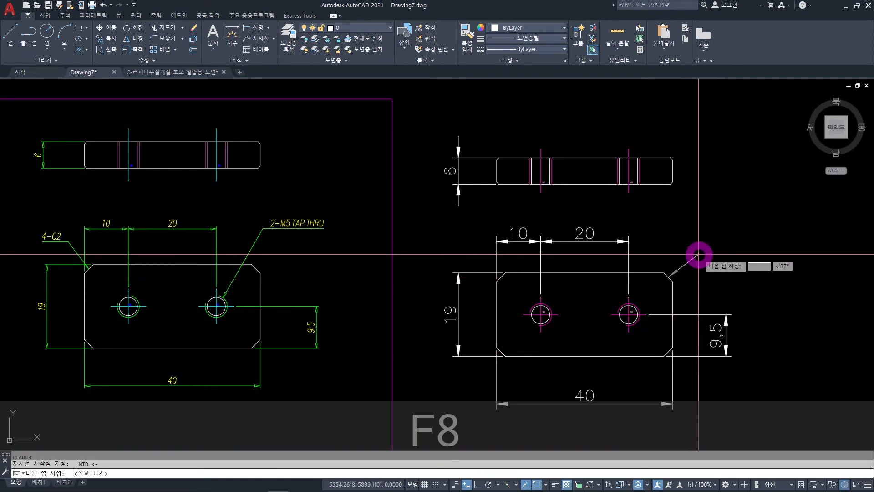
{"action": "left_click", "coordinate": [682, 248]}
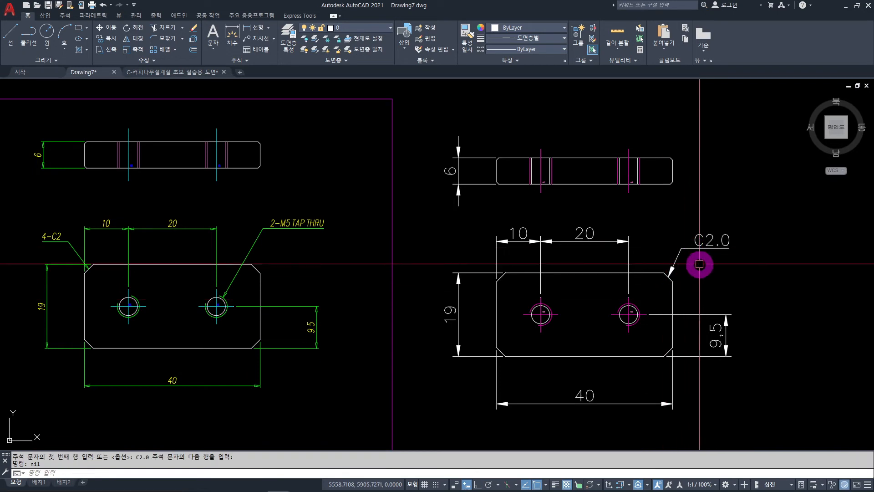
Step: Edit the upper-right chamfer leader's note to read 4-C2
{"action": "double_click", "coordinate": [710, 241]}
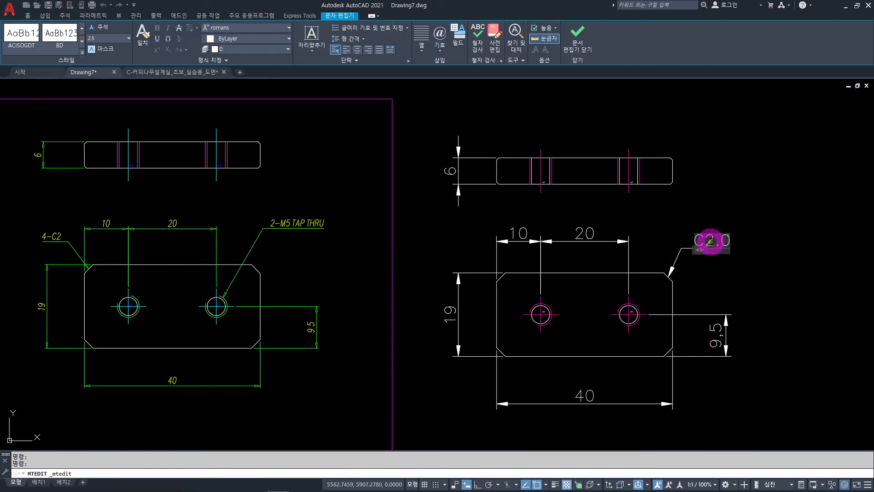
{"action": "key", "text": "Home"}
{"action": "type", "text": "4-"}
{"action": "key", "text": "Right"}
{"action": "key", "text": "Right"}
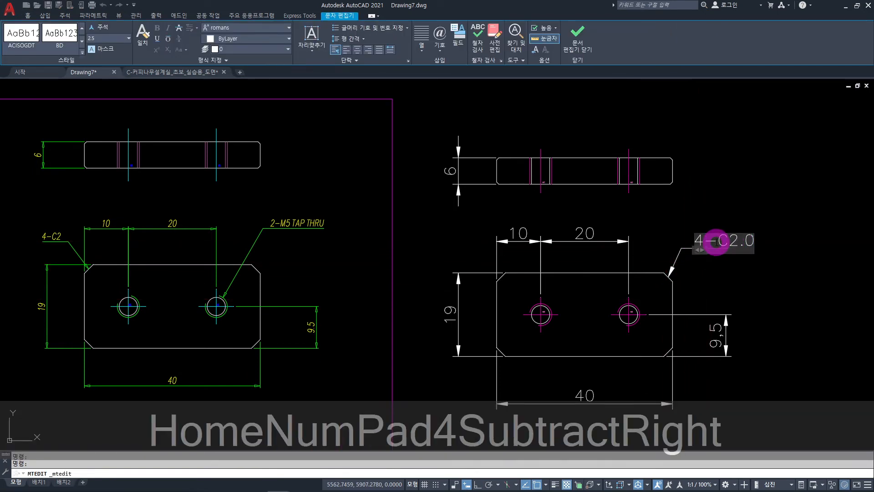
{"action": "key", "text": "Delete"}
{"action": "key", "text": "Delete"}
{"action": "key", "text": "Delete"}
{"action": "left_click", "coordinate": [747, 273]}
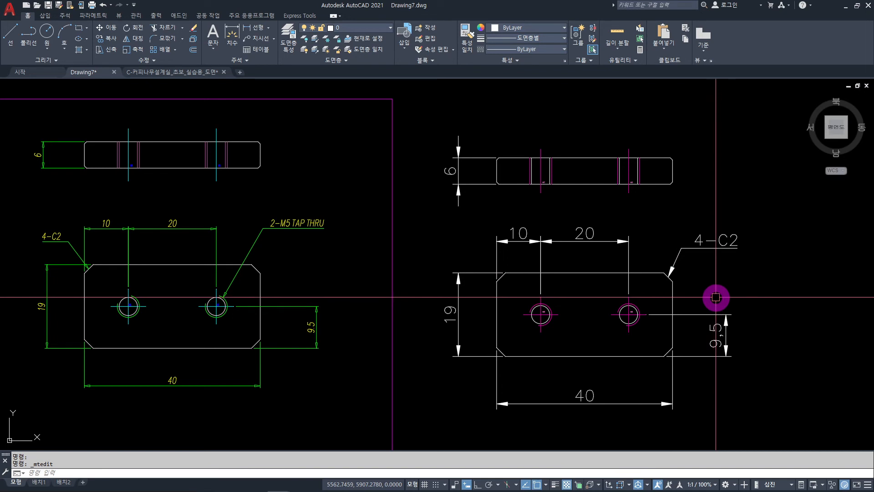
Step: Add a radius dimension to the inner circle of the plan's left tapped hole, with its text toward the upper left
{"action": "left_click", "coordinate": [270, 30]}
{"action": "left_click", "coordinate": [271, 122]}
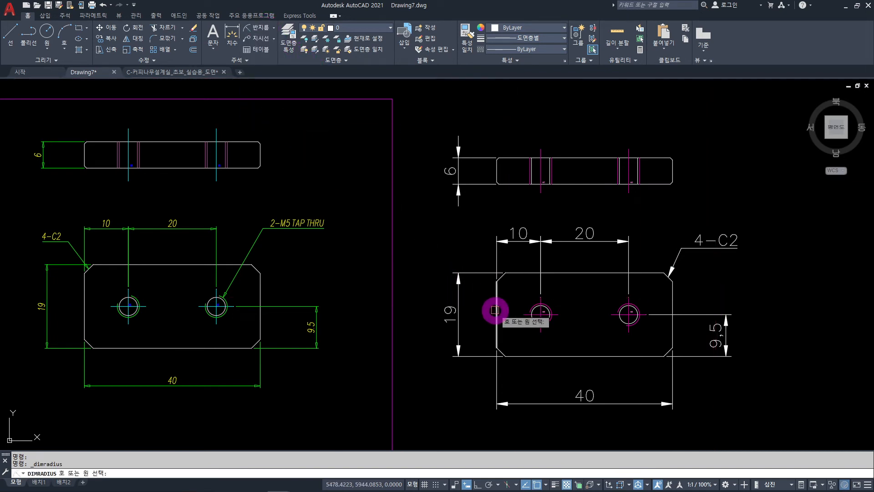
{"action": "scroll", "coordinate": [547, 323], "scroll_direction": "up", "scroll_amount": 5}
{"action": "middle_click_drag", "start_coordinate": [542, 305], "coordinate": [562, 360]}
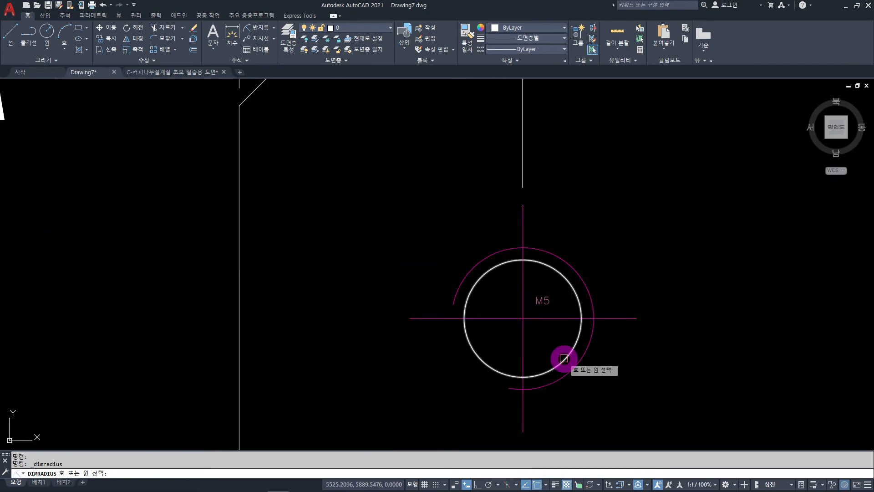
{"action": "left_click", "coordinate": [563, 358]}
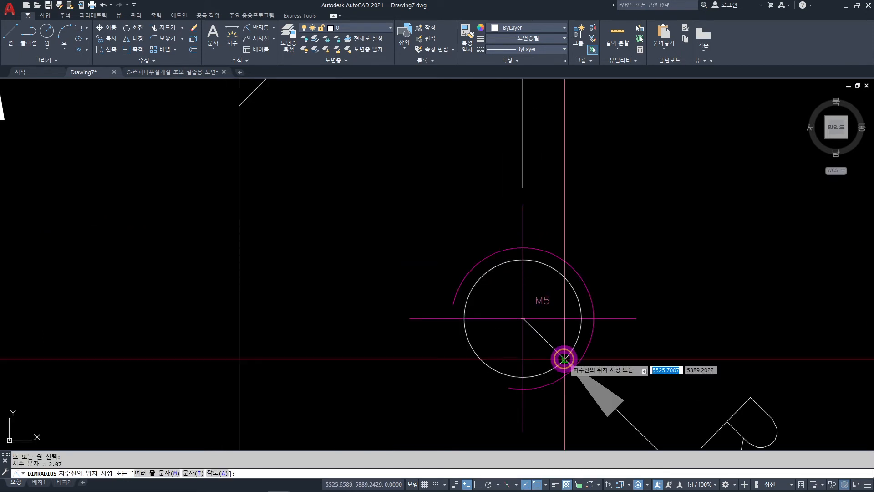
{"action": "left_click", "coordinate": [541, 339]}
{"action": "scroll", "coordinate": [579, 355], "scroll_direction": "down", "scroll_amount": 5}
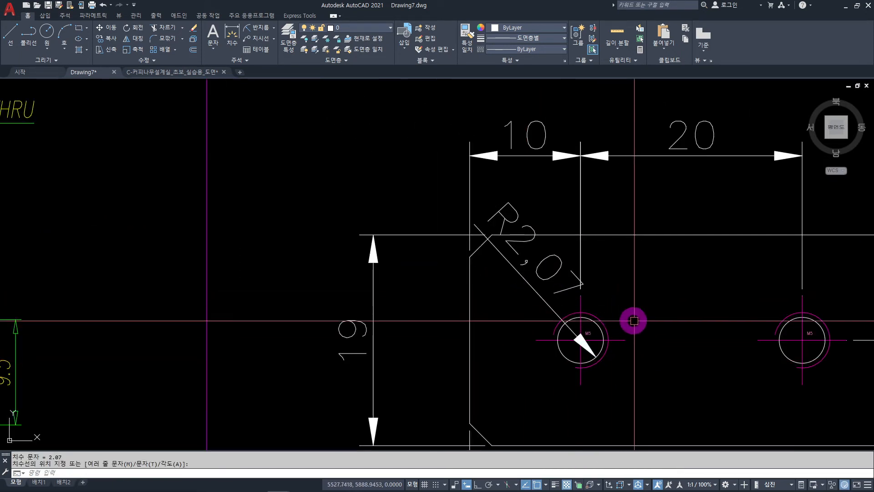
{"action": "key", "text": "Escape"}
Step: Move the radius dimension up and left by about 14.6 so its arrowhead meets the plan's upper-left chamfer
{"action": "key", "text": "space"}
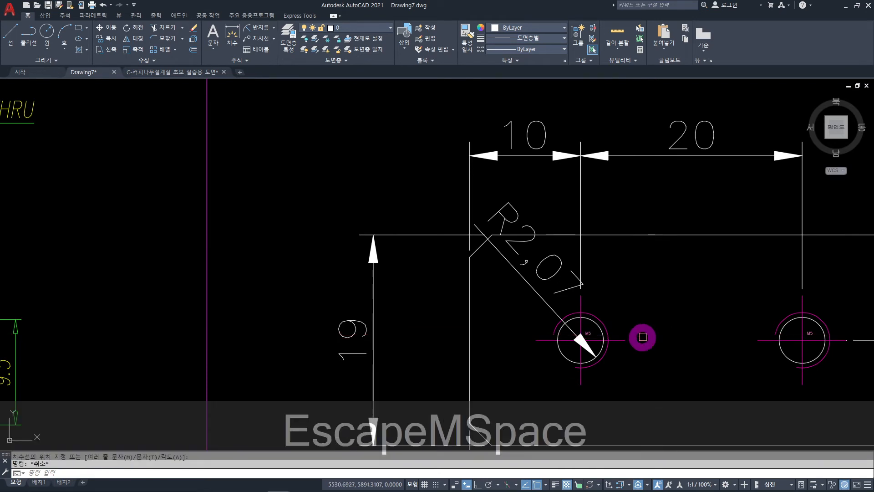
{"action": "left_click", "coordinate": [564, 250]}
{"action": "left_click", "coordinate": [523, 306]}
{"action": "key", "text": "space"}
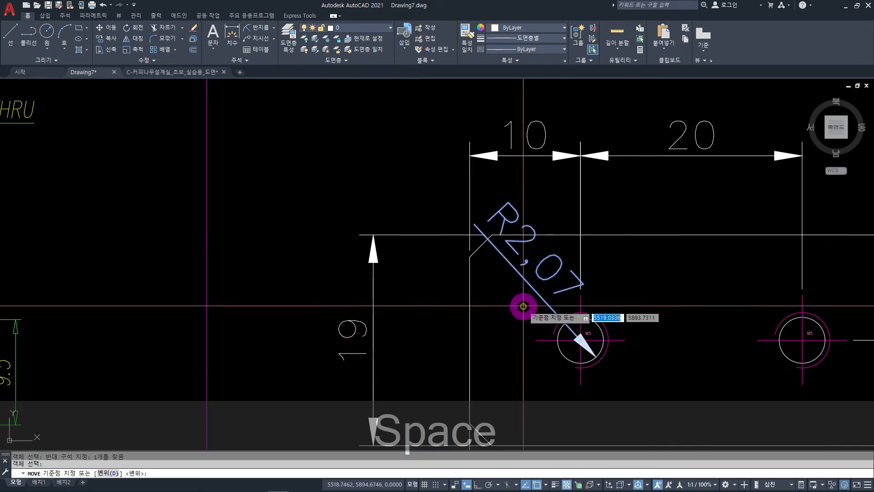
{"action": "left_click", "coordinate": [523, 306]}
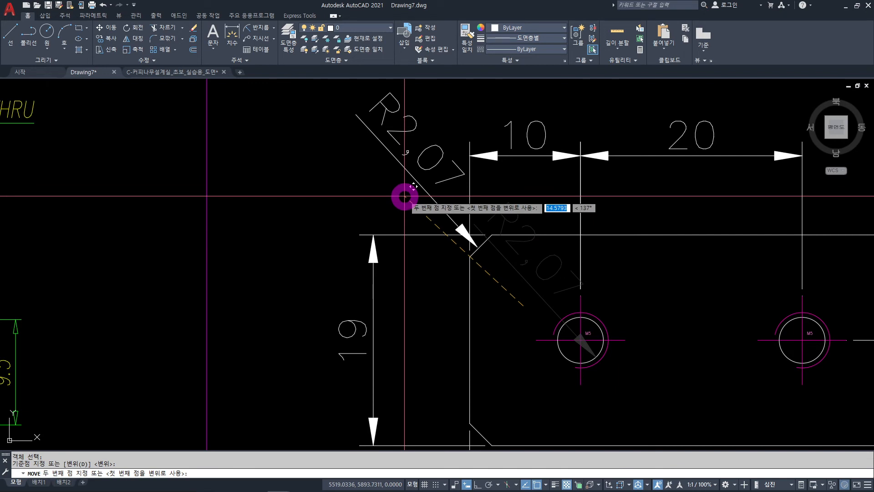
{"action": "left_click", "coordinate": [405, 197]}
{"action": "middle_click_drag", "start_coordinate": [494, 229], "coordinate": [531, 302]}
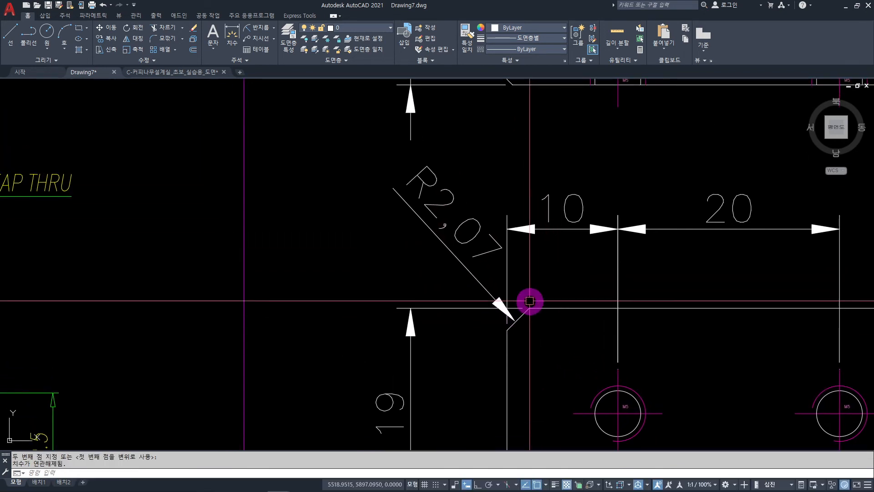
Step: Replace the text of the radius dimension at the upper-left chamfer with 4-C2
{"action": "key", "text": "Escape"}
{"action": "double_click", "coordinate": [445, 205]}
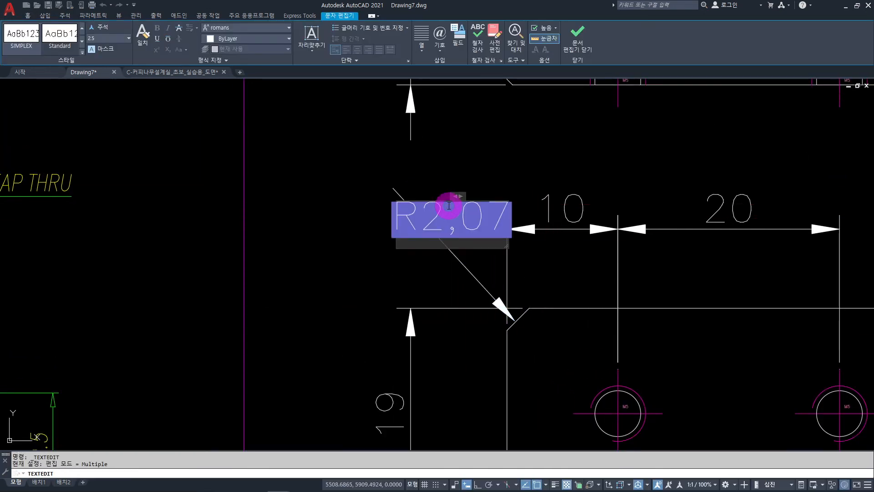
{"action": "type", "text": "4-C2"}
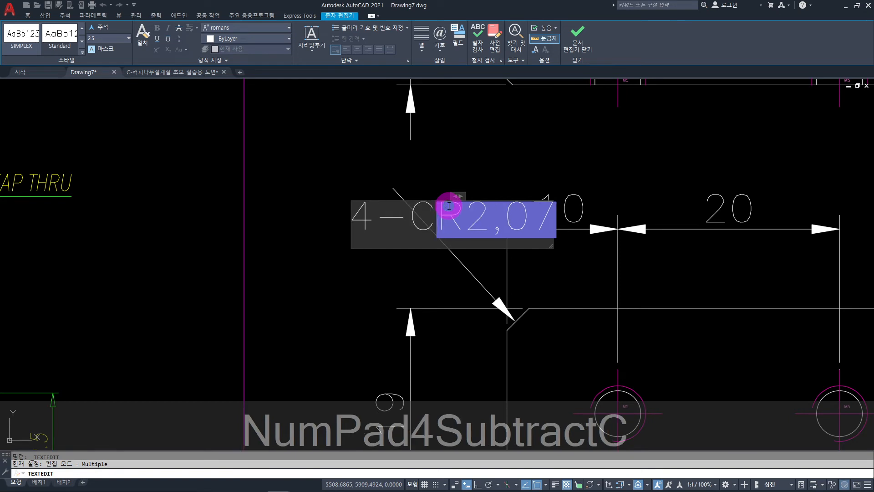
{"action": "key", "text": "Delete"}
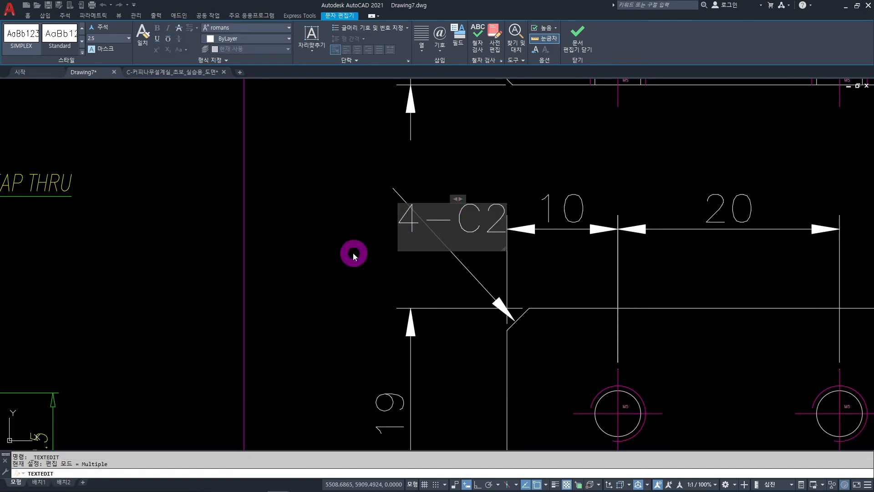
{"action": "left_click", "coordinate": [353, 253]}
{"action": "scroll", "coordinate": [355, 263], "scroll_direction": "down", "scroll_amount": 3}
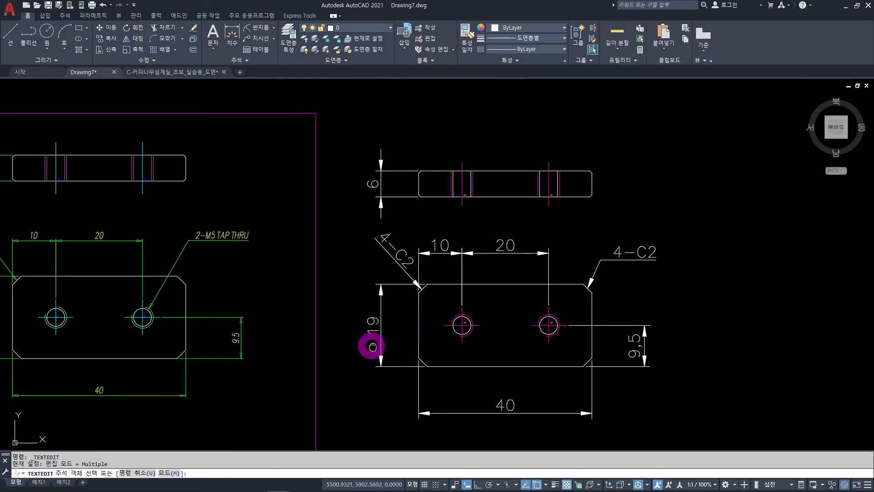
{"action": "middle_click_drag", "start_coordinate": [370, 346], "coordinate": [494, 353]}
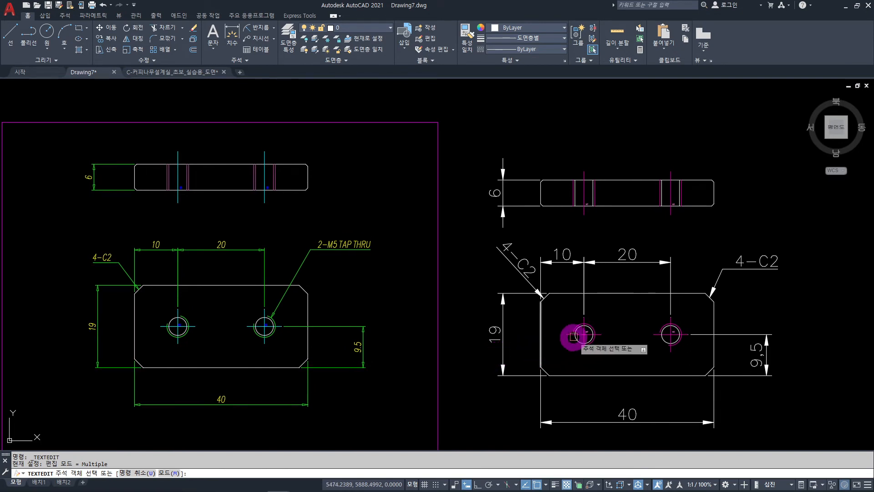
{"action": "middle_click_drag", "start_coordinate": [606, 363], "coordinate": [517, 309]}
{"action": "scroll", "coordinate": [580, 271], "scroll_direction": "up", "scroll_amount": 6}
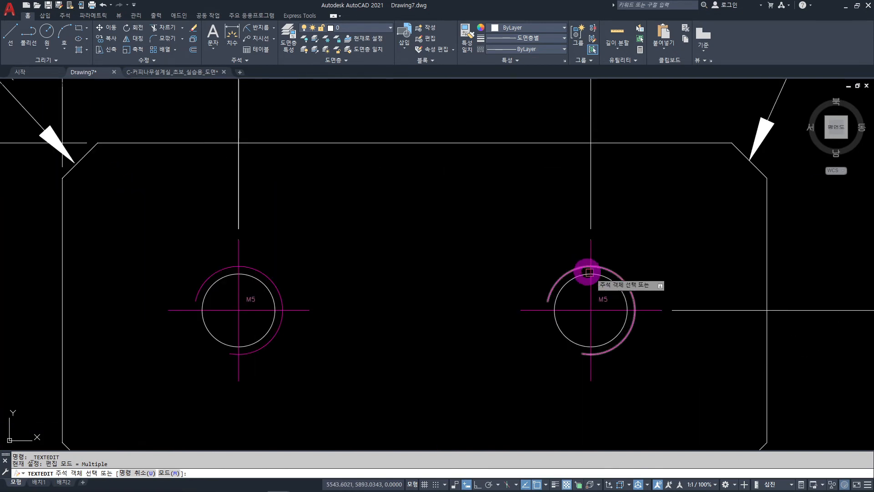
{"action": "scroll", "coordinate": [615, 280], "scroll_direction": "down", "scroll_amount": 4}
{"action": "middle_click_drag", "start_coordinate": [611, 296], "coordinate": [555, 279]}
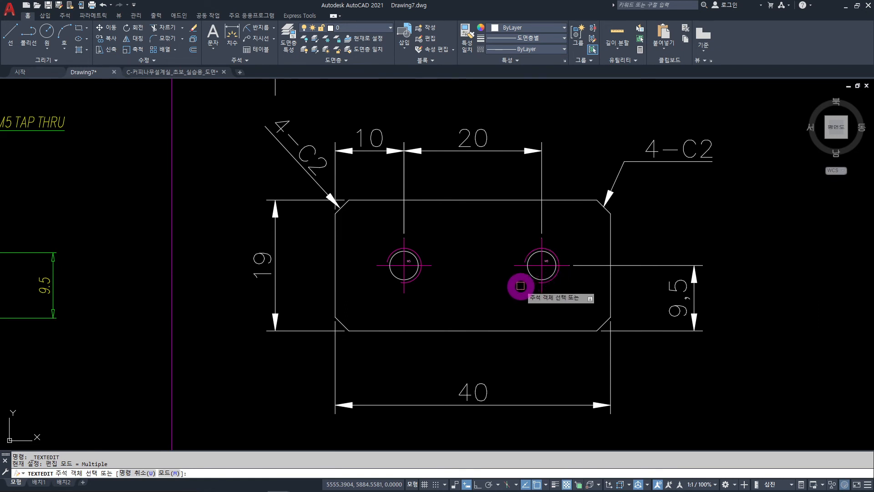
{"action": "scroll", "coordinate": [520, 286], "scroll_direction": "down", "scroll_amount": 2}
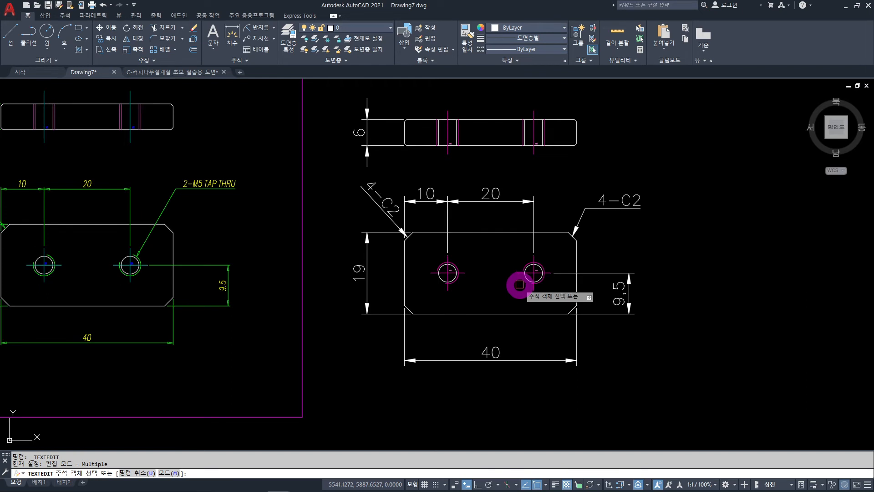
{"action": "key", "text": "Escape"}
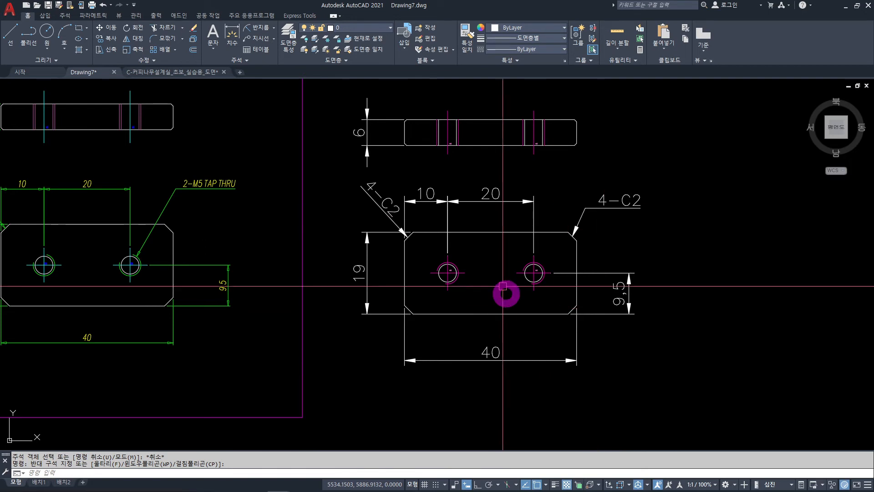
Step: Add a multileader from the plan's right tapped hole toward the lower right with the note 2-M5 TAP
{"action": "left_click", "coordinate": [263, 40]}
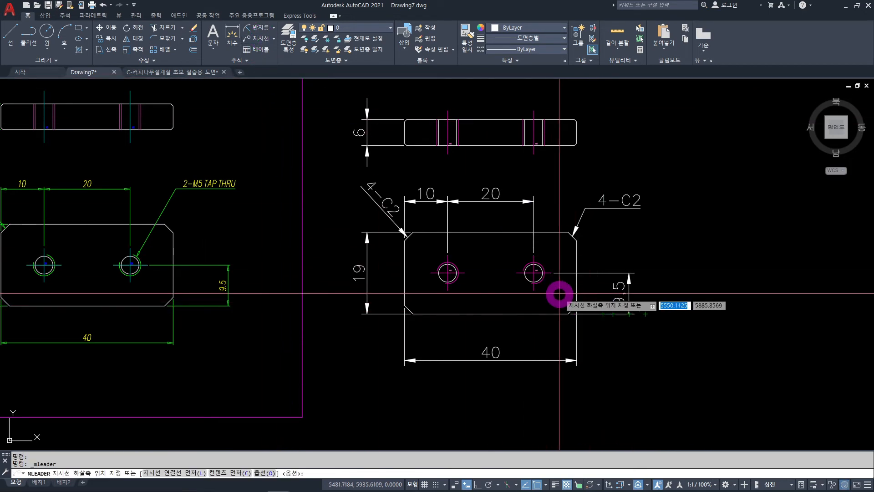
{"action": "scroll", "coordinate": [553, 292], "scroll_direction": "up", "scroll_amount": 5}
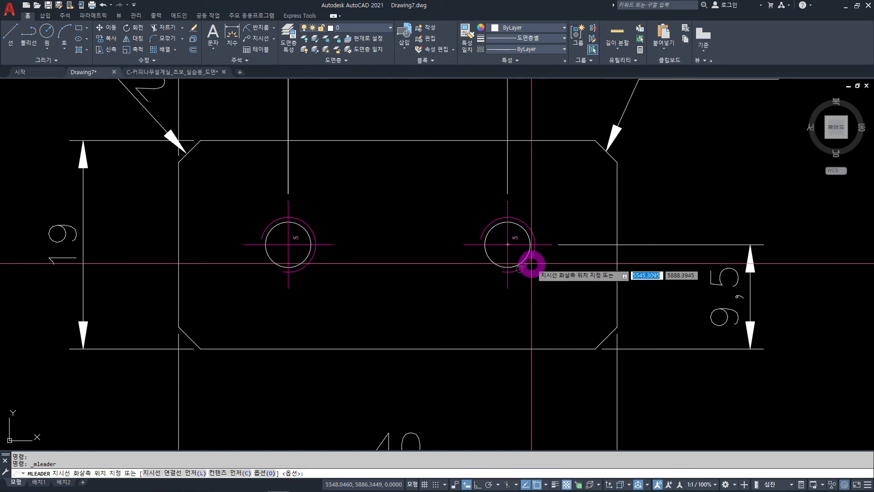
{"action": "scroll", "coordinate": [530, 260], "scroll_direction": "up", "scroll_amount": 8}
{"action": "left_click", "coordinate": [527, 232]}
{"action": "scroll", "coordinate": [620, 336], "scroll_direction": "down", "scroll_amount": 10}
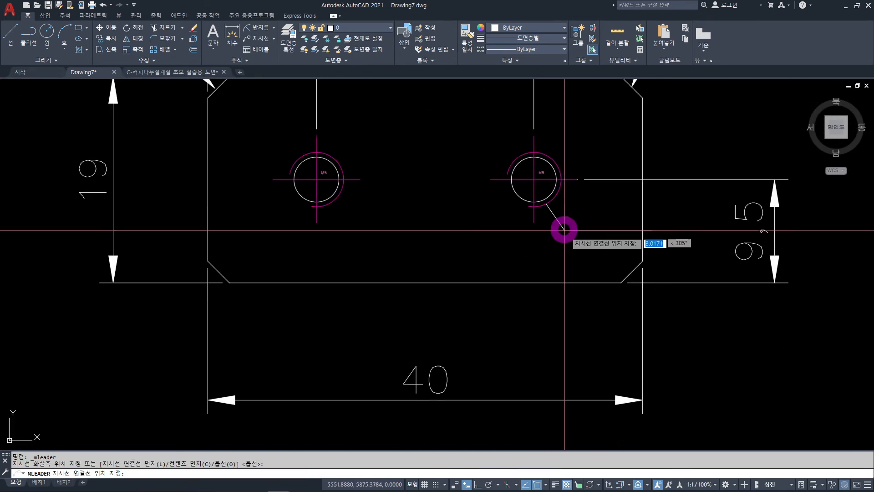
{"action": "middle_click_drag", "start_coordinate": [641, 309], "coordinate": [607, 268]}
{"action": "left_click", "coordinate": [608, 273]}
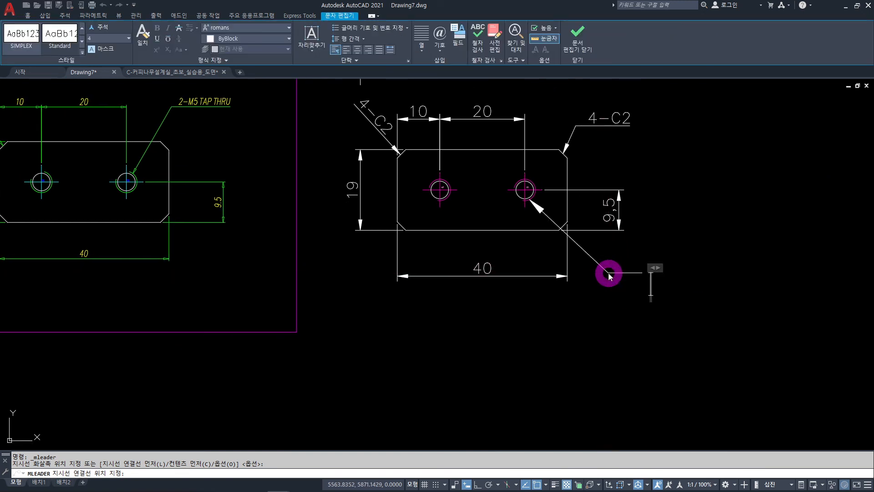
{"action": "type", "text": "2-M"}
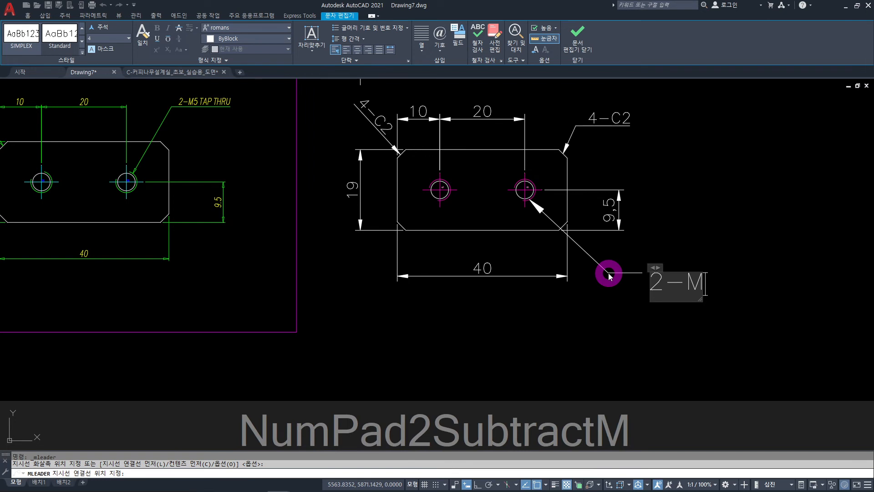
{"action": "type", "text": "5 T"}
{"action": "type", "text": "AP"}
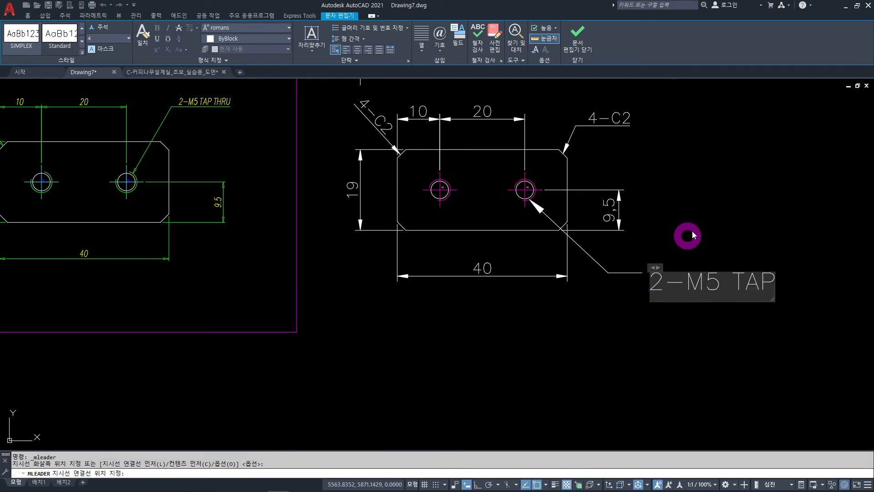
{"action": "left_click", "coordinate": [731, 212]}
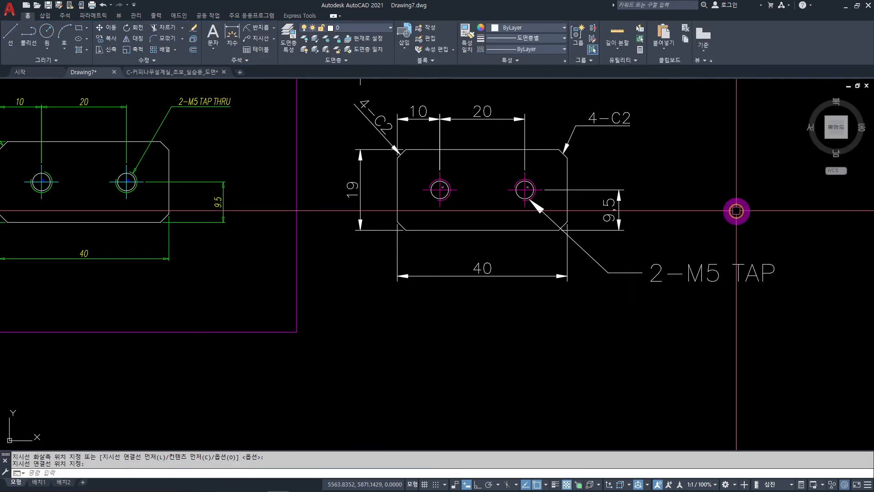
{"action": "scroll", "coordinate": [652, 296], "scroll_direction": "down", "scroll_amount": 2}
{"action": "key", "text": "Escape"}
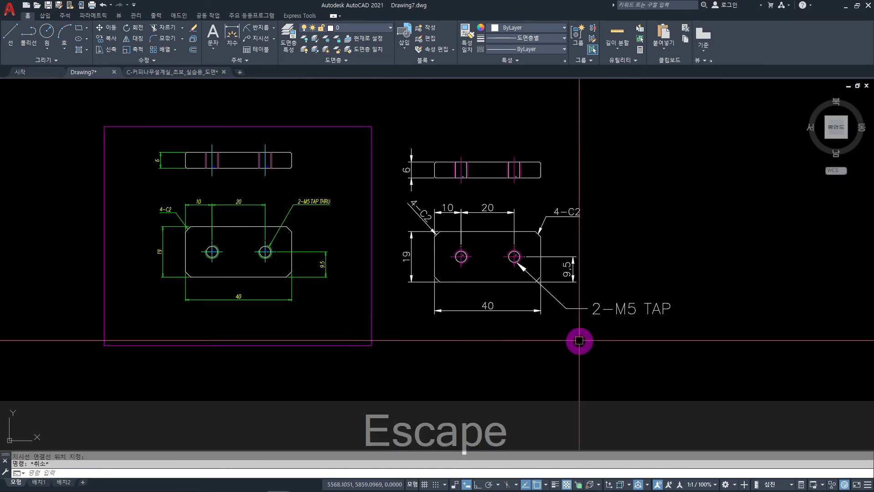
{"action": "scroll", "coordinate": [582, 342], "scroll_direction": "up", "scroll_amount": 2}
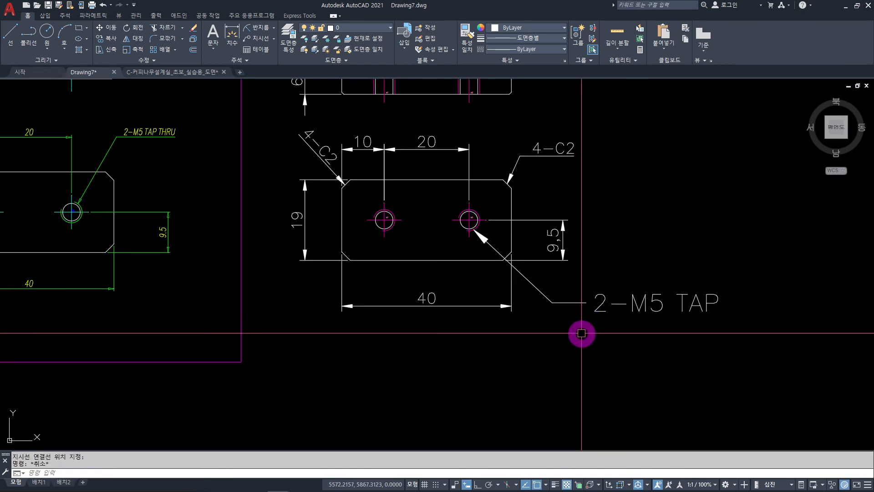
{"action": "scroll", "coordinate": [497, 243], "scroll_direction": "up", "scroll_amount": 3}
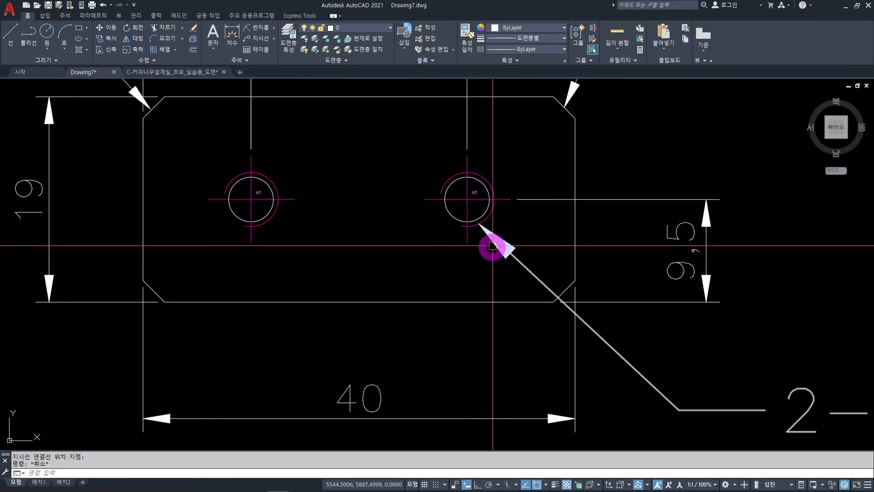
{"action": "middle_click_drag", "start_coordinate": [500, 250], "coordinate": [474, 303]}
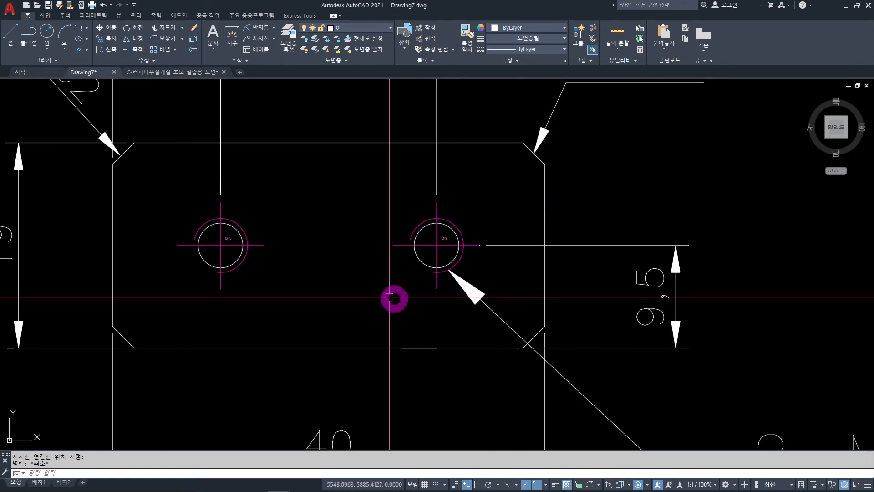
{"action": "scroll", "coordinate": [499, 357], "scroll_direction": "down", "scroll_amount": 4}
{"action": "scroll", "coordinate": [472, 324], "scroll_direction": "up", "scroll_amount": 2}
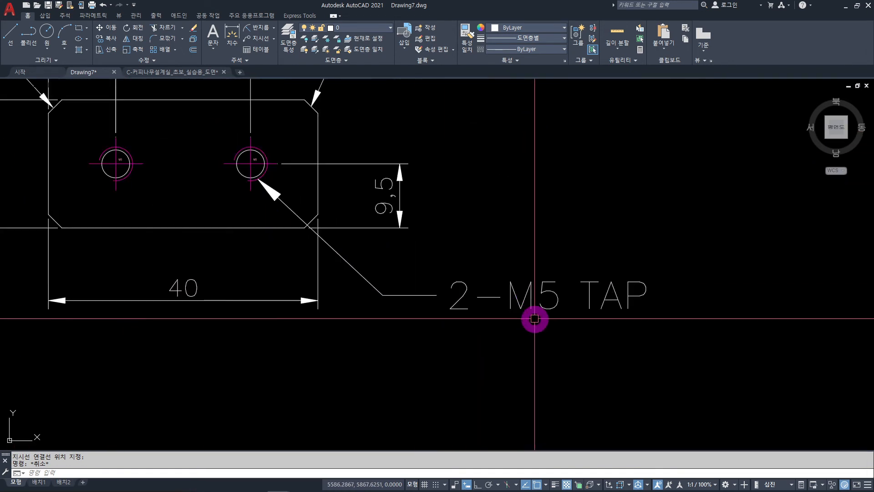
{"action": "scroll", "coordinate": [560, 338], "scroll_direction": "down", "scroll_amount": 2}
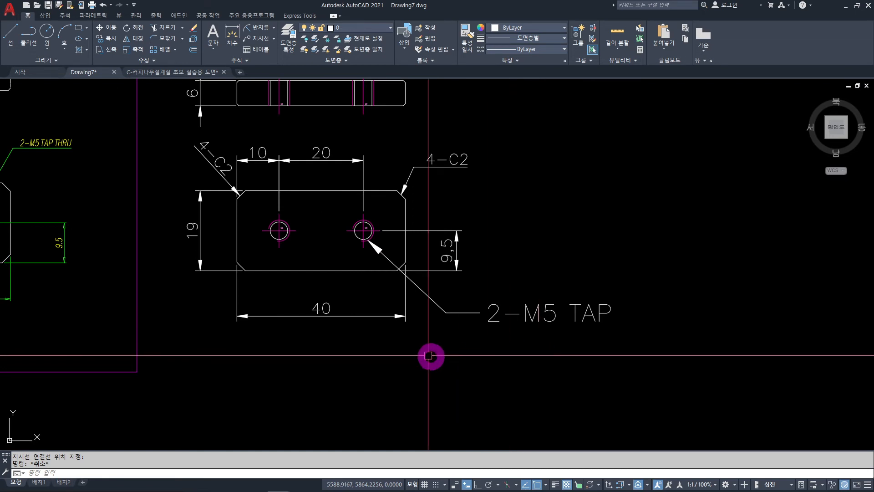
Step: Add an M5 TAP DP15 leader with the M5 command, running from the plan's left tapped hole toward the lower right
{"action": "left_click", "coordinate": [349, 375]}
{"action": "type", "text": "M5"}
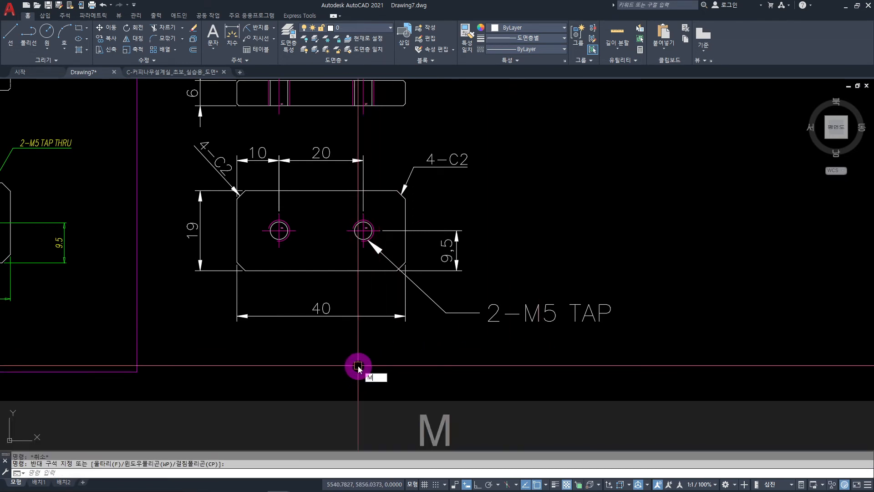
{"action": "key", "text": "space"}
{"action": "scroll", "coordinate": [279, 251], "scroll_direction": "up", "scroll_amount": 2}
{"action": "left_click", "coordinate": [290, 223]}
{"action": "scroll", "coordinate": [357, 296], "scroll_direction": "down", "scroll_amount": 1}
{"action": "middle_click_drag", "start_coordinate": [382, 319], "coordinate": [363, 213]}
{"action": "left_click", "coordinate": [467, 351]}
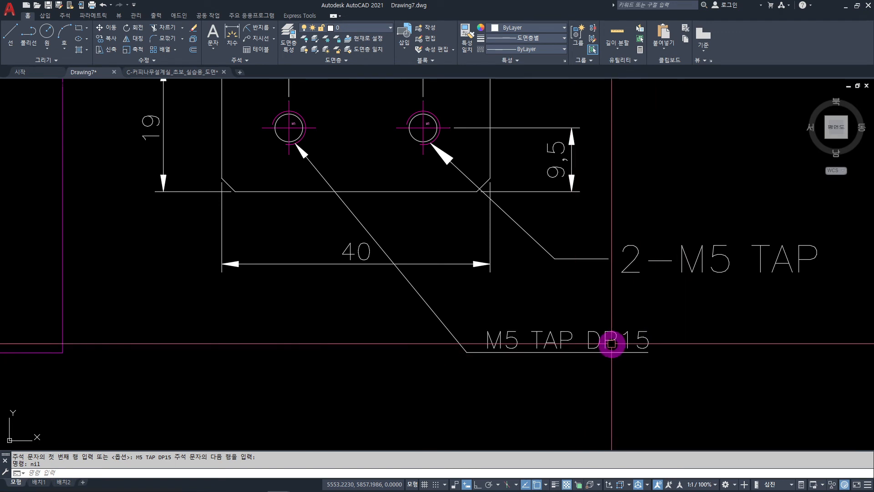
{"action": "double_click", "coordinate": [665, 339]}
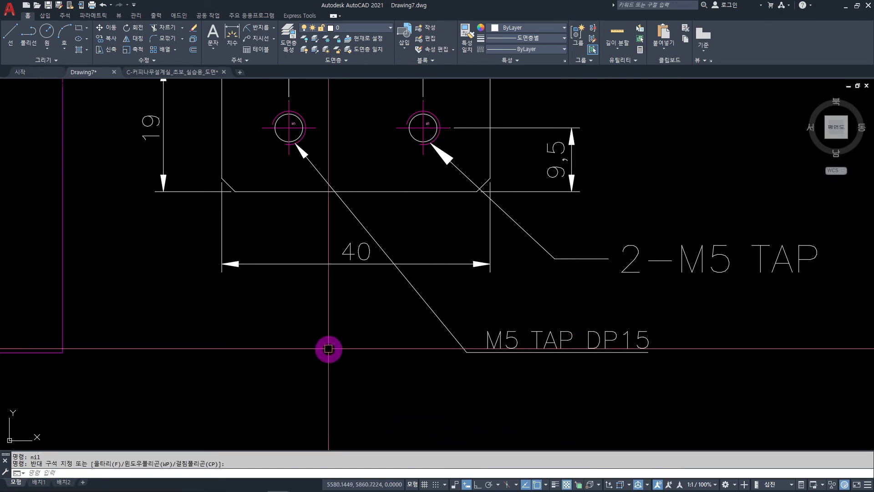
Step: Add an M5 TAP THRU leader with the M5T command, running from the plan's right tapped hole toward the upper right
{"action": "middle_click_drag", "start_coordinate": [328, 349], "coordinate": [279, 435]}
{"action": "type", "text": "M"}
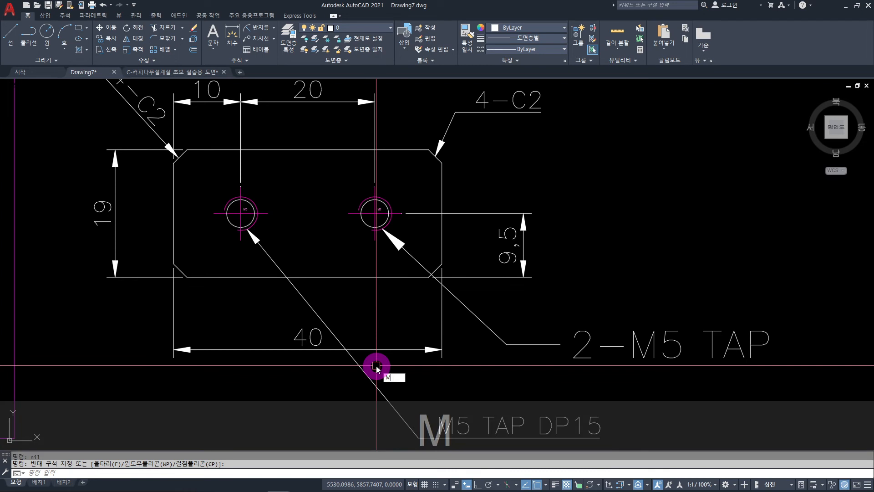
{"action": "type", "text": "5T"}
{"action": "key", "text": "space"}
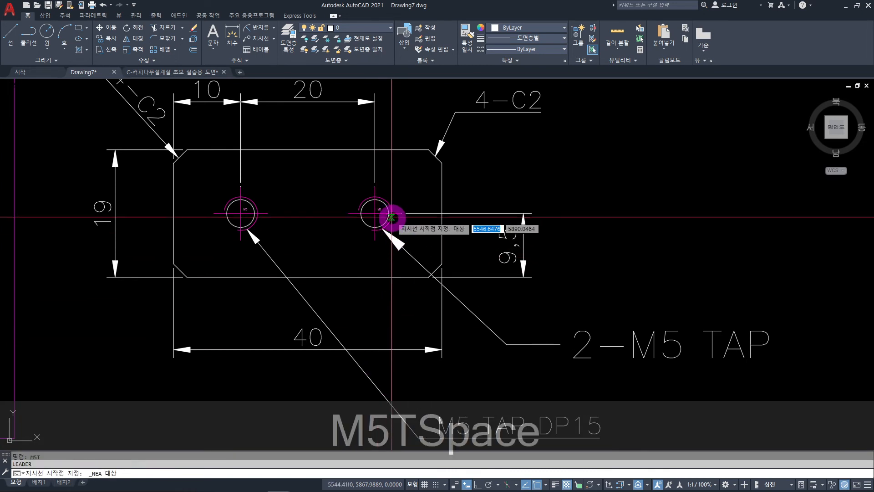
{"action": "left_click", "coordinate": [387, 204]}
{"action": "middle_click_drag", "start_coordinate": [408, 181], "coordinate": [381, 361]}
{"action": "left_click", "coordinate": [483, 239]}
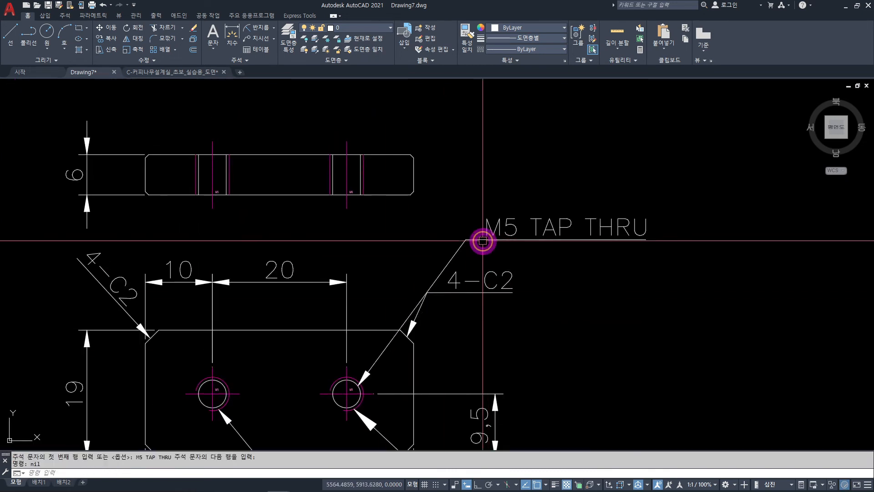
{"action": "mouse_move", "coordinate": [550, 259]}
{"action": "middle_mouse_down"}
{"action": "mouse_move", "coordinate": [559, 327]}
{"action": "mouse_move", "coordinate": [519, 261]}
{"action": "mouse_move", "coordinate": [570, 267]}
{"action": "mouse_move", "coordinate": [515, 269]}
{"action": "middle_mouse_up"}
{"action": "scroll", "coordinate": [559, 327], "scroll_direction": "down", "scroll_amount": 3}
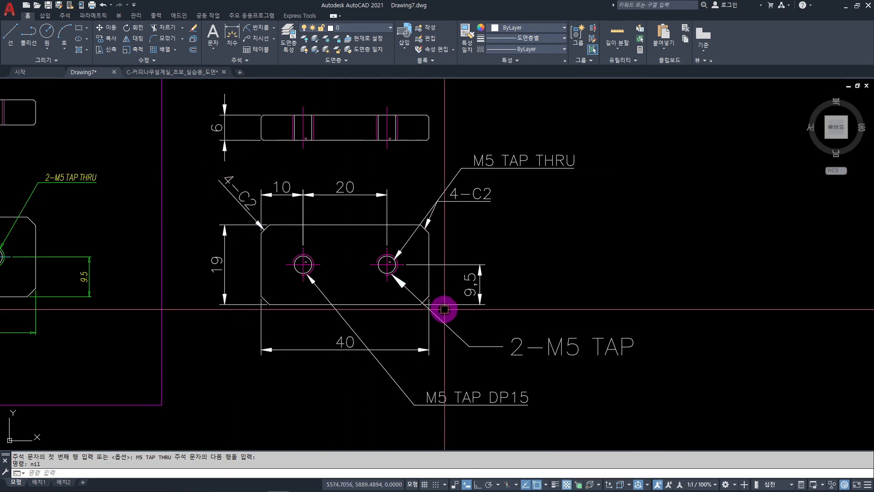
{"action": "scroll", "coordinate": [432, 305], "scroll_direction": "up", "scroll_amount": 4}
{"action": "scroll", "coordinate": [425, 292], "scroll_direction": "down", "scroll_amount": 4}
{"action": "scroll", "coordinate": [424, 292], "scroll_direction": "down", "scroll_amount": 1}
{"action": "scroll", "coordinate": [437, 269], "scroll_direction": "up", "scroll_amount": 3}
{"action": "key", "text": "Escape"}
{"action": "left_click", "coordinate": [493, 259]}
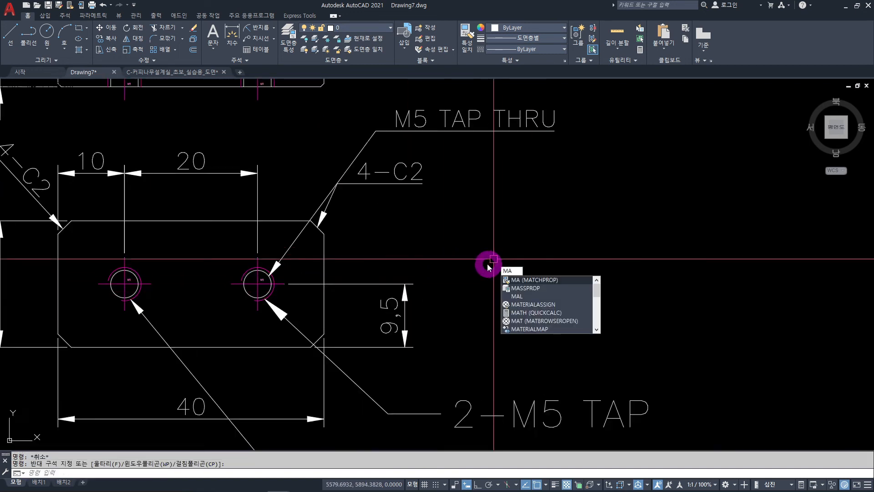
{"action": "key", "text": "space"}
{"action": "left_click", "coordinate": [230, 174]}
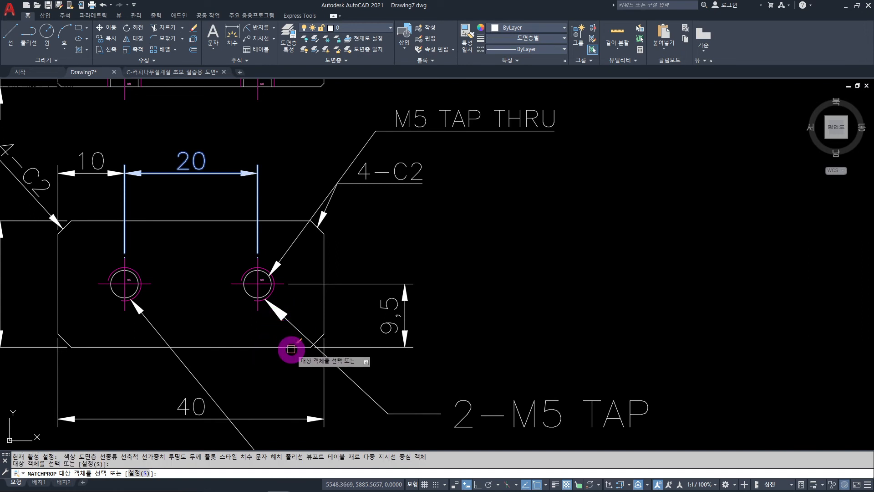
{"action": "key", "text": "Escape"}
Step: Explode the 2-M5 TAP multileader and select its leader line on its own
{"action": "left_click", "coordinate": [414, 370]}
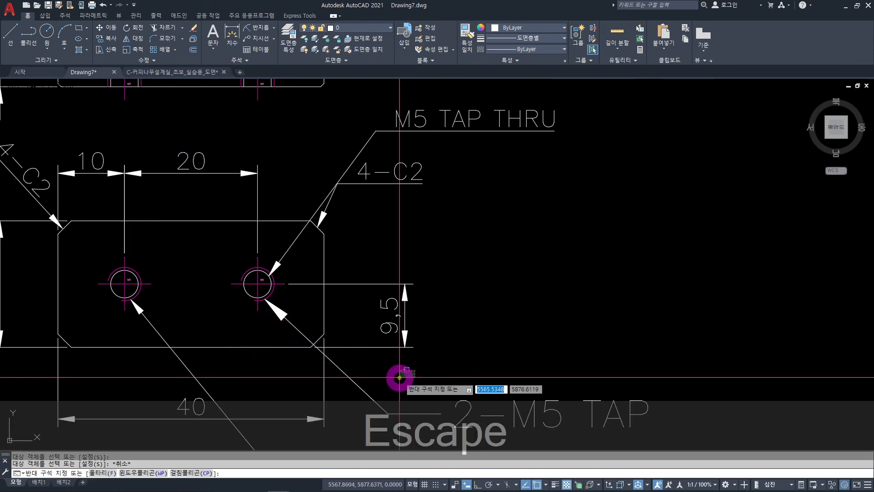
{"action": "left_click", "coordinate": [400, 376]}
{"action": "middle_click_drag", "start_coordinate": [404, 377], "coordinate": [417, 289]}
{"action": "left_click", "coordinate": [426, 297]}
{"action": "left_click", "coordinate": [385, 359]}
{"action": "type", "text": "x"}
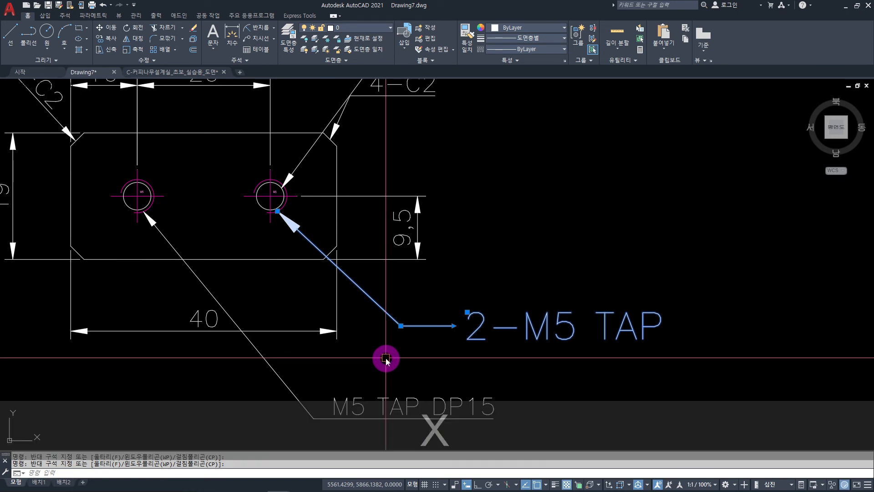
{"action": "key", "text": "space"}
{"action": "left_click", "coordinate": [299, 237]}
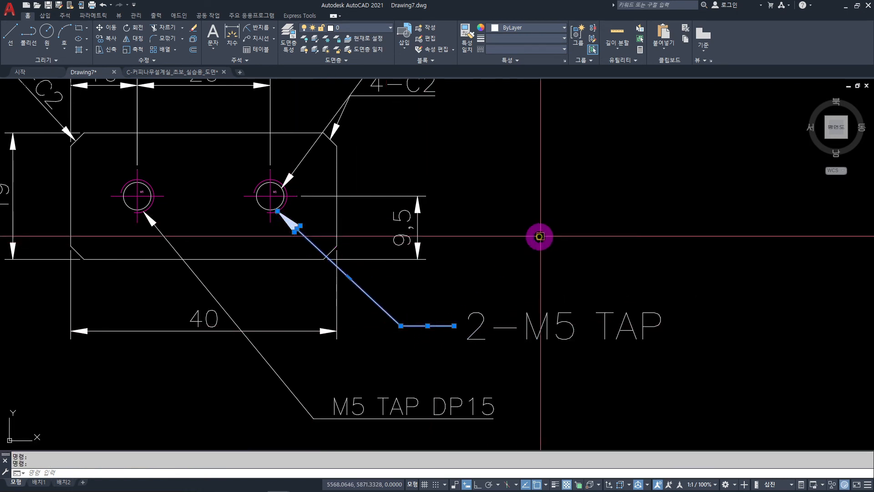
{"action": "scroll", "coordinate": [538, 243], "scroll_direction": "down", "scroll_amount": 4}
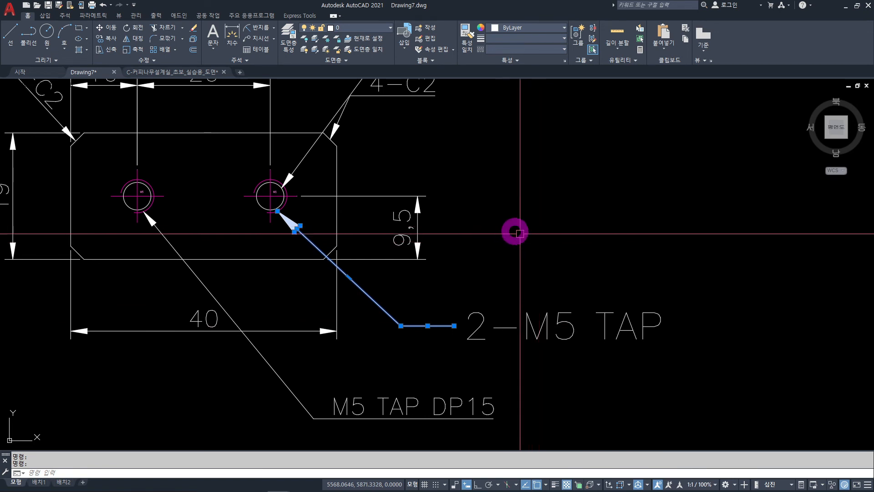
{"action": "scroll", "coordinate": [455, 246], "scroll_direction": "up", "scroll_amount": 2}
{"action": "key", "text": "Escape"}
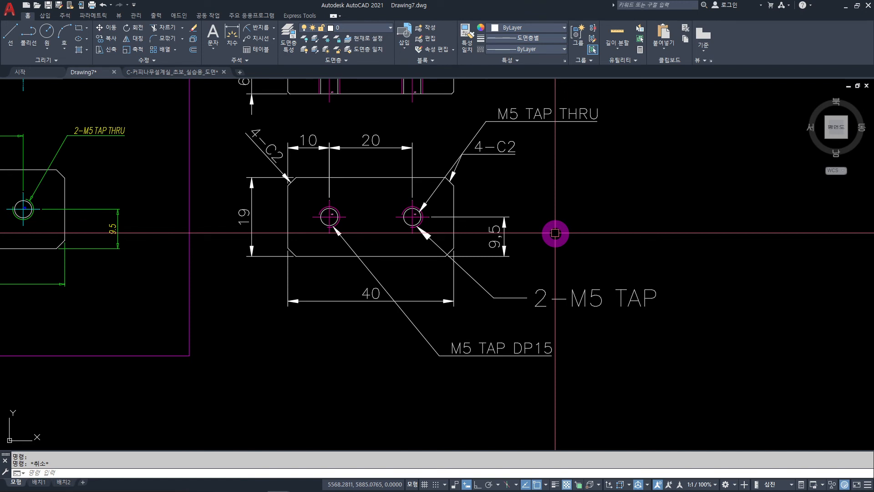
Step: Delete the M5 TAP DP15 leader and its note below the plan
{"action": "left_click", "coordinate": [553, 336]}
{"action": "left_click", "coordinate": [410, 376]}
{"action": "key", "text": "Delete"}
{"action": "middle_click_drag", "start_coordinate": [447, 340], "coordinate": [418, 384]}
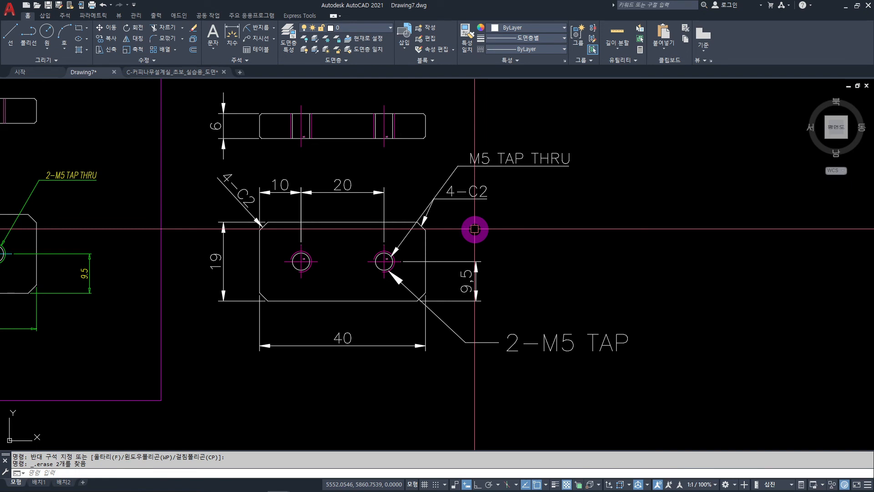
{"action": "key", "text": "Escape"}
{"action": "scroll", "coordinate": [530, 324], "scroll_direction": "down", "scroll_amount": 1}
{"action": "scroll", "coordinate": [587, 329], "scroll_direction": "up", "scroll_amount": 1}
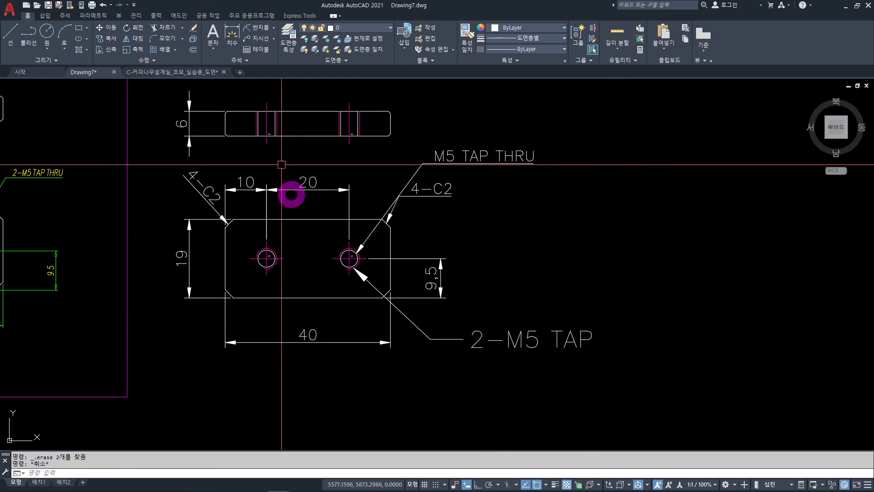
Step: Draw another multileader in the empty space beside the plan with the note 2-M5 TAP
{"action": "left_click", "coordinate": [261, 42]}
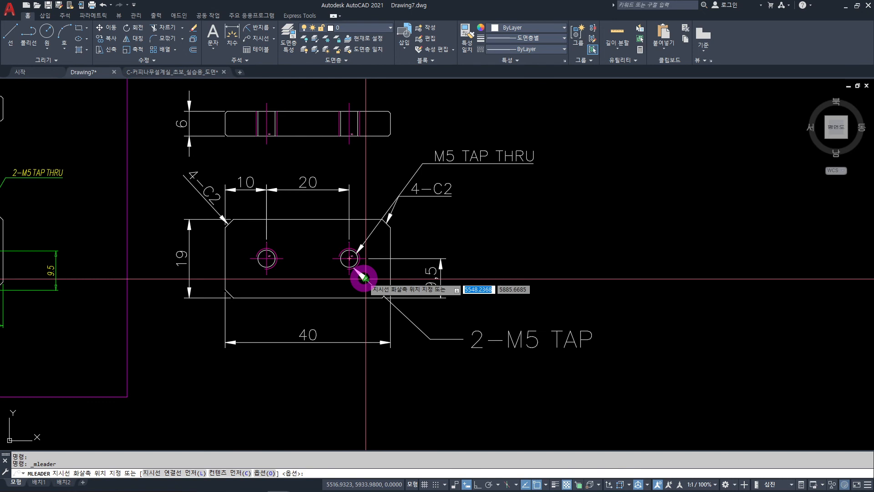
{"action": "scroll", "coordinate": [351, 273], "scroll_direction": "up", "scroll_amount": 2}
{"action": "middle_click_drag", "start_coordinate": [351, 273], "coordinate": [397, 258]}
{"action": "scroll", "coordinate": [398, 258], "scroll_direction": "down", "scroll_amount": 2}
{"action": "left_click", "coordinate": [501, 236]}
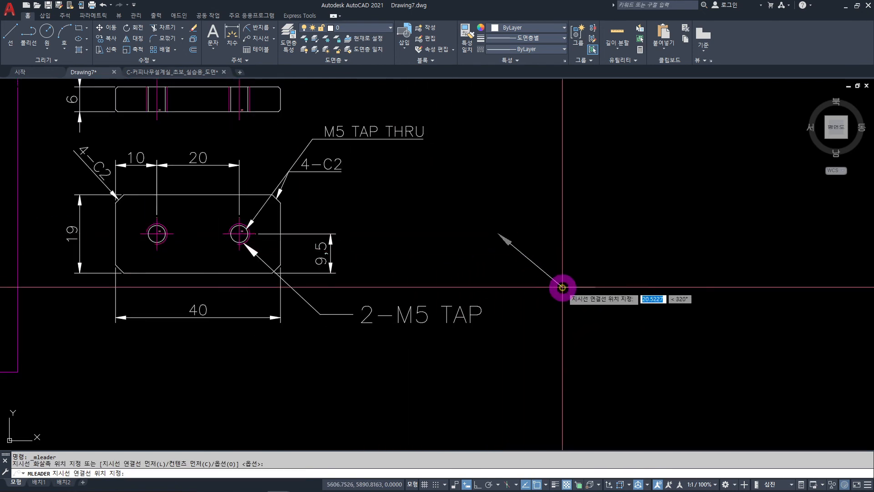
{"action": "left_click", "coordinate": [584, 296]}
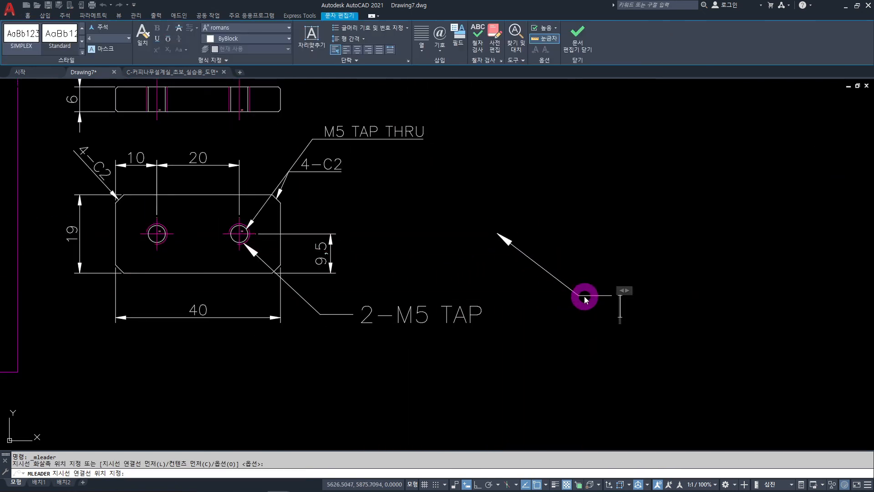
{"action": "type", "text": "2-"}
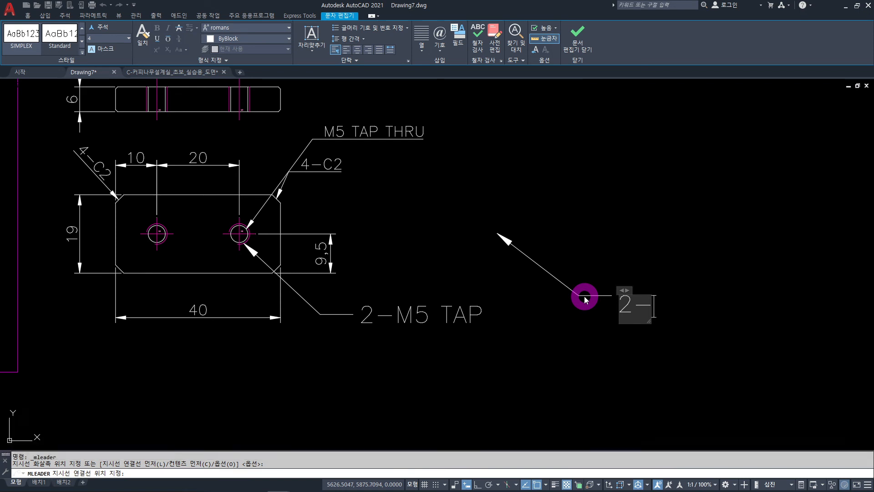
{"action": "type", "text": "M5 TAP"}
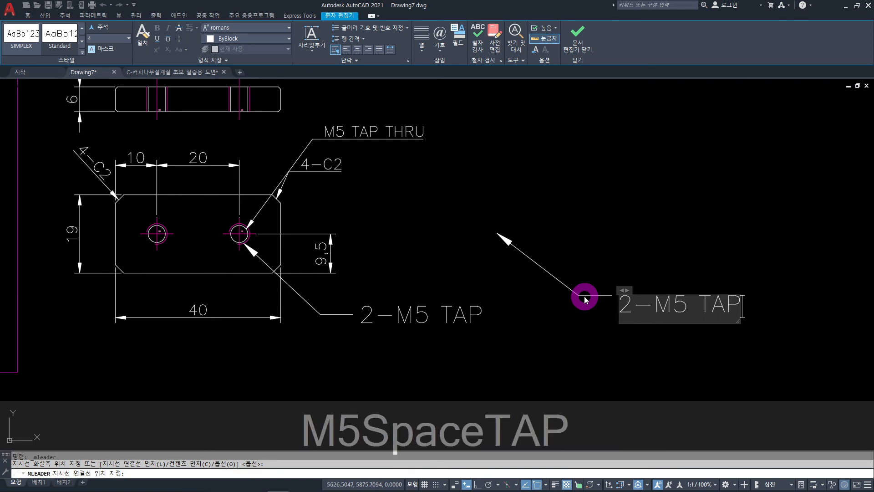
{"action": "left_click", "coordinate": [555, 280]}
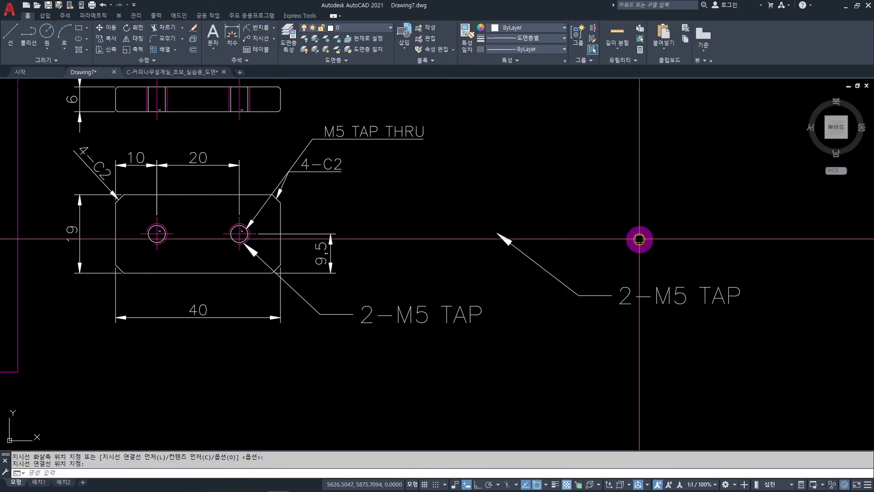
Step: Scale the new 2-M5 TAP multileader beside the plan by a factor of 0.5
{"action": "key", "text": "Escape"}
{"action": "left_click", "coordinate": [599, 366]}
{"action": "left_click", "coordinate": [587, 352]}
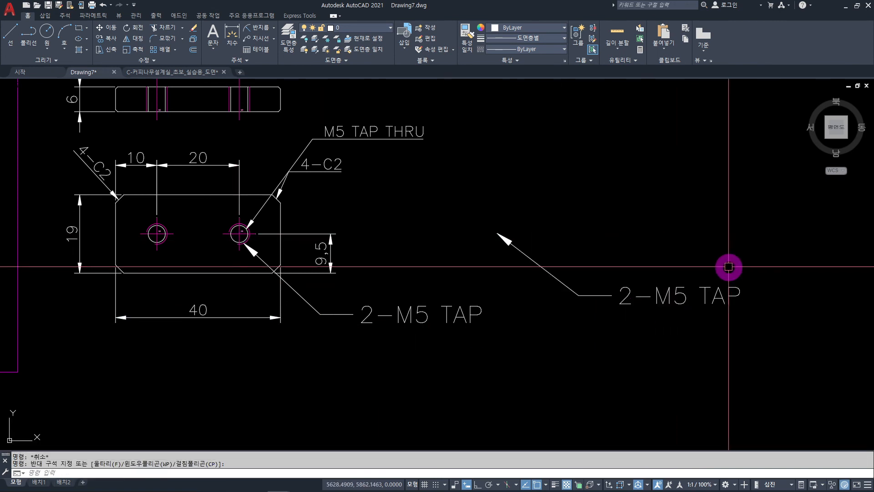
{"action": "type", "text": "sc"}
{"action": "key", "text": "space"}
{"action": "left_click", "coordinate": [762, 180]}
{"action": "left_click", "coordinate": [493, 356]}
{"action": "key", "text": "space"}
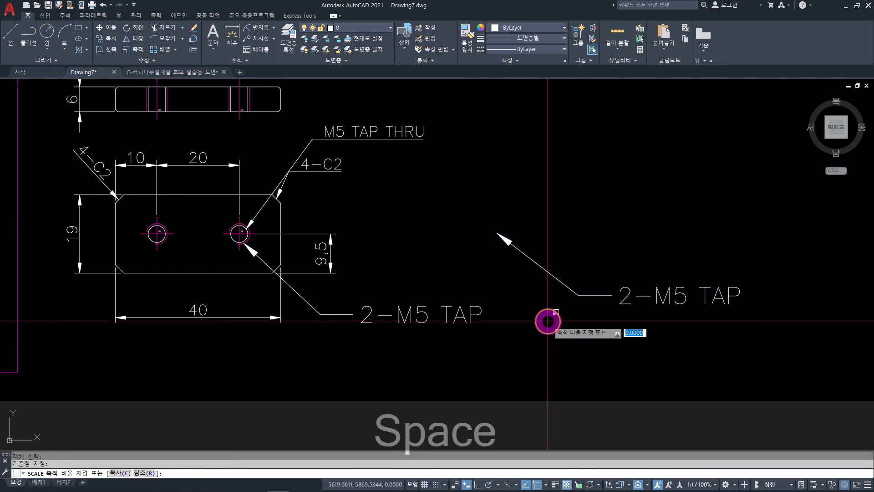
{"action": "type", "text": "0.5"}
{"action": "key", "text": "Return"}
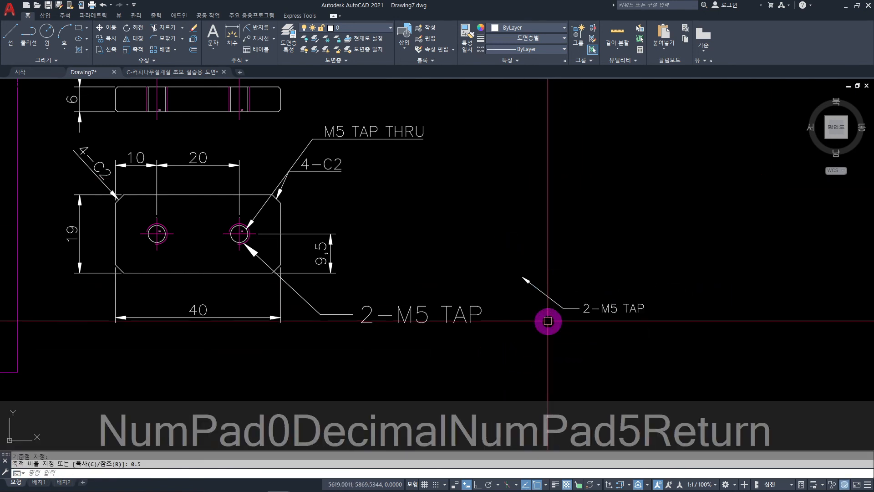
Step: Delete the oversized 2-M5 TAP leader and note attached to the plan's right tapped hole
{"action": "scroll", "coordinate": [547, 321], "scroll_direction": "up", "scroll_amount": 3}
{"action": "key", "text": "Escape"}
{"action": "mouse_move", "coordinate": [427, 264]}
{"action": "left_mouse_down"}
{"action": "mouse_move", "coordinate": [386, 296]}
{"action": "mouse_move", "coordinate": [234, 359]}
{"action": "left_mouse_up"}
{"action": "key", "text": "Delete"}
{"action": "scroll", "coordinate": [135, 211], "scroll_direction": "up", "scroll_amount": 2}
{"action": "left_click", "coordinate": [140, 205]}
{"action": "left_click", "coordinate": [120, 221]}
{"action": "key", "text": "Delete"}
{"action": "scroll", "coordinate": [238, 221], "scroll_direction": "down", "scroll_amount": 4}
Step: Move the reduced 2-M5 TAP multileader so its arrowhead points at the lower right of the plan's right tapped hole
{"action": "middle_click_drag", "start_coordinate": [355, 271], "coordinate": [330, 268]}
{"action": "left_click", "coordinate": [358, 297]}
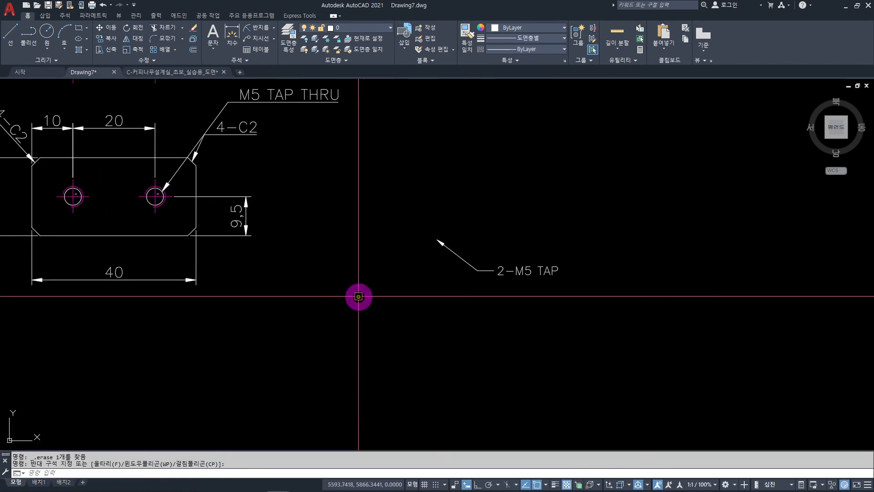
{"action": "left_click", "coordinate": [595, 205]}
{"action": "key", "text": "m"}
{"action": "key", "text": "space"}
{"action": "key", "text": "space"}
{"action": "left_click", "coordinate": [477, 298]}
{"action": "middle_click_drag", "start_coordinate": [363, 328], "coordinate": [469, 318]}
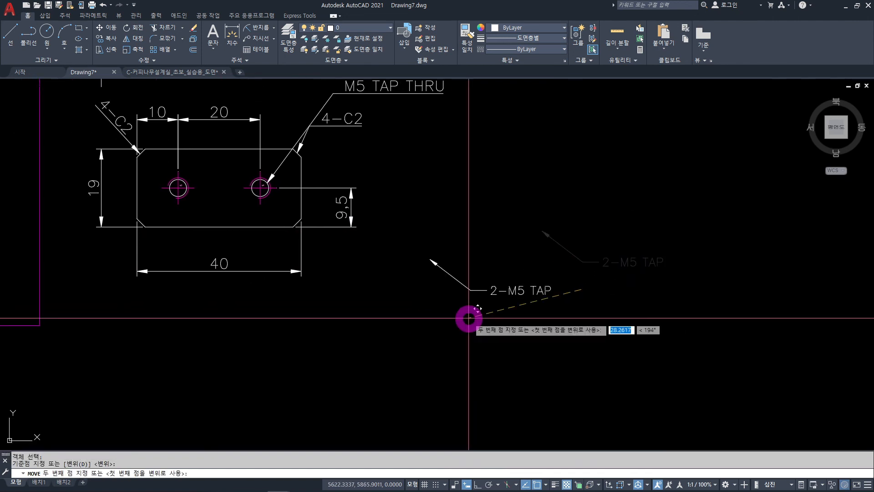
{"action": "key", "text": "Escape"}
Step: Reposition the 2-M5 TAP note further down and right, clear of the 9,5 dimension, keeping its arrowhead at the hole
{"action": "scroll", "coordinate": [364, 244], "scroll_direction": "up", "scroll_amount": 5}
{"action": "left_click", "coordinate": [376, 238]}
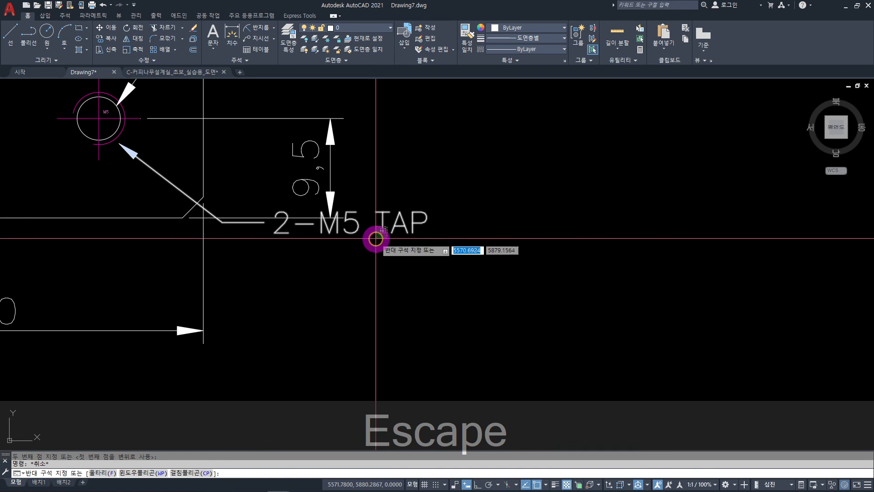
{"action": "key", "text": "Escape"}
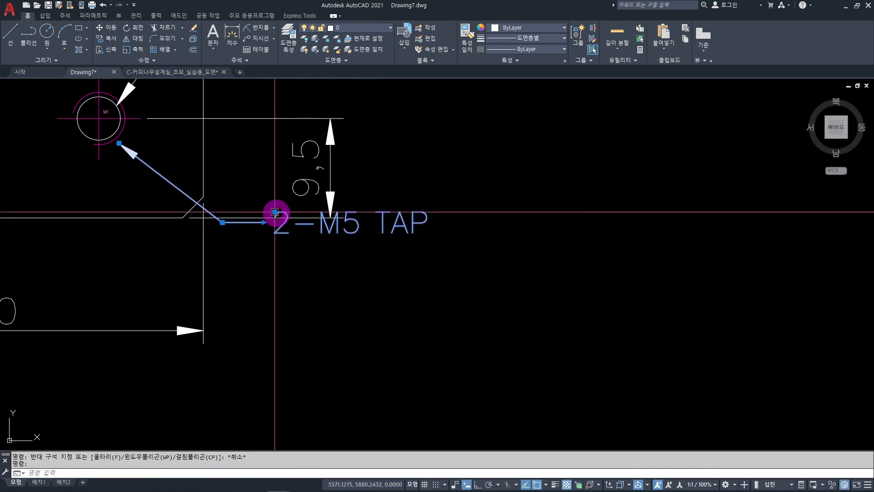
{"action": "left_click", "coordinate": [274, 211]}
{"action": "left_click", "coordinate": [319, 285]}
{"action": "scroll", "coordinate": [320, 330], "scroll_direction": "down", "scroll_amount": 2}
{"action": "key", "text": "Escape"}
{"action": "mouse_move", "coordinate": [327, 344]}
{"action": "middle_mouse_down"}
{"action": "mouse_move", "coordinate": [414, 327]}
{"action": "mouse_move", "coordinate": [413, 391]}
{"action": "middle_mouse_up"}
{"action": "scroll", "coordinate": [285, 250], "scroll_direction": "up", "scroll_amount": 4}
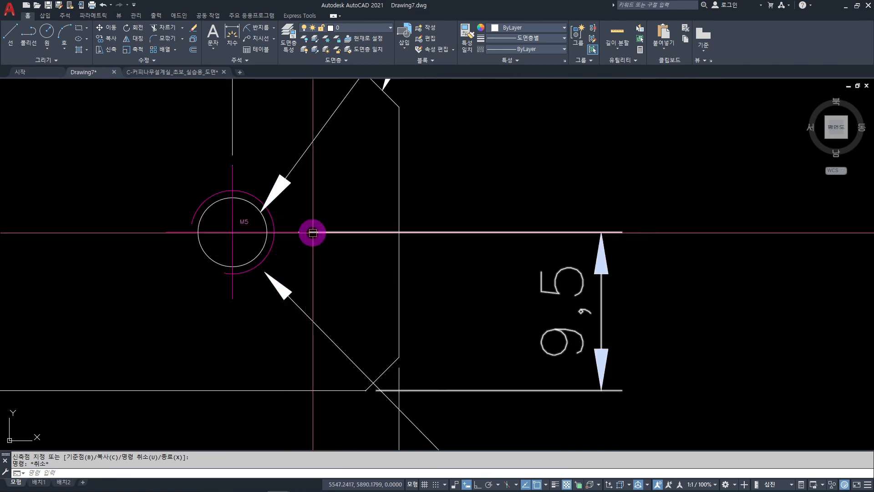
Step: Shift the 4-C2 note at the plan's upper-right chamfer slightly to the right, away from the M5 TAP THRU leader line
{"action": "scroll", "coordinate": [460, 346], "scroll_direction": "down", "scroll_amount": 8}
{"action": "middle_click_drag", "start_coordinate": [485, 375], "coordinate": [470, 354]}
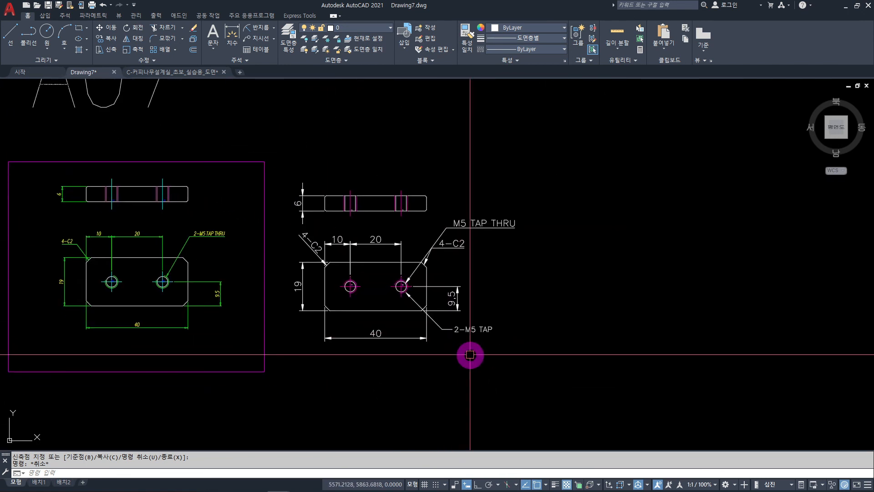
{"action": "scroll", "coordinate": [558, 376], "scroll_direction": "down", "scroll_amount": 3}
{"action": "scroll", "coordinate": [521, 363], "scroll_direction": "up", "scroll_amount": 3}
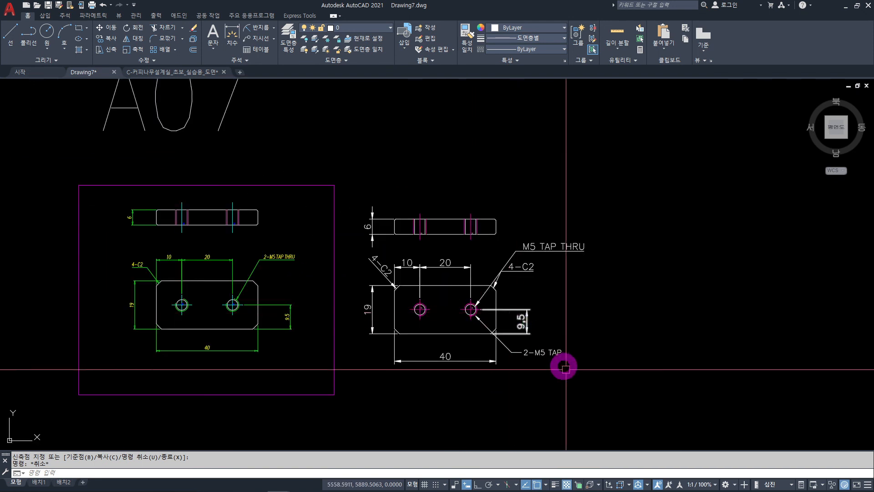
{"action": "scroll", "coordinate": [586, 409], "scroll_direction": "up", "scroll_amount": 2}
{"action": "middle_click_drag", "start_coordinate": [531, 242], "coordinate": [534, 268]}
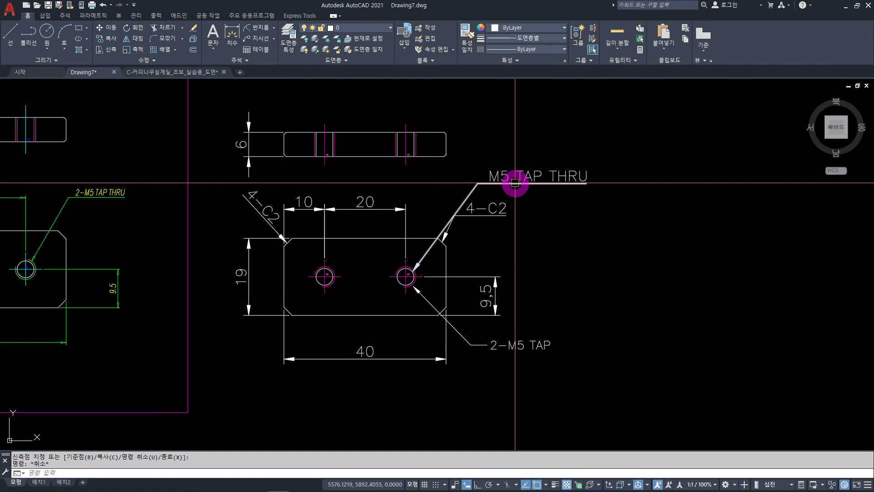
{"action": "scroll", "coordinate": [512, 181], "scroll_direction": "up", "scroll_amount": 2}
{"action": "left_click", "coordinate": [446, 229]}
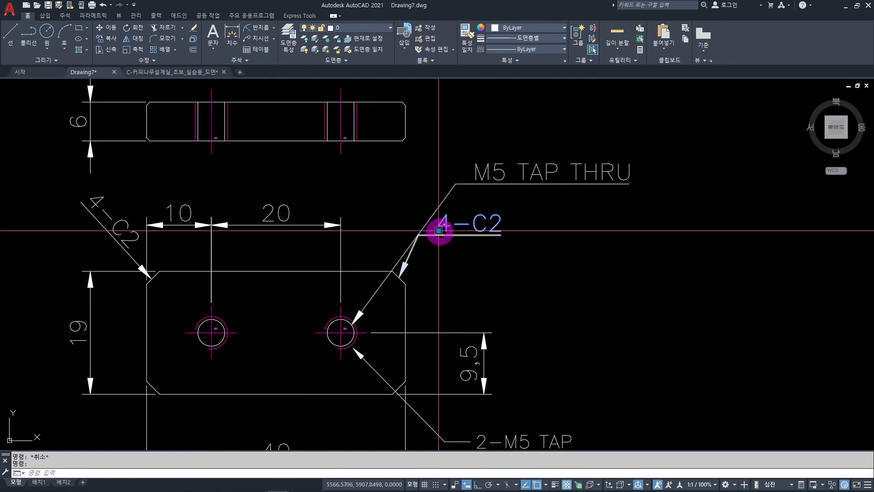
{"action": "left_click", "coordinate": [439, 230]}
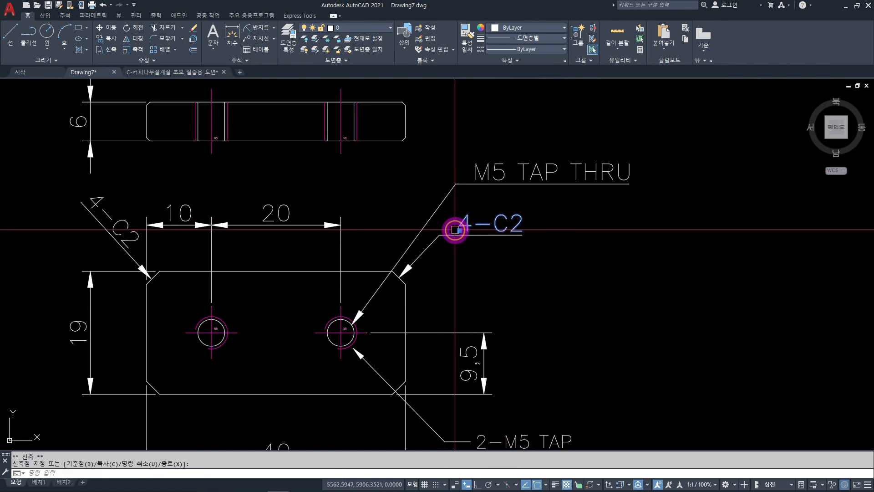
{"action": "left_click", "coordinate": [452, 229]}
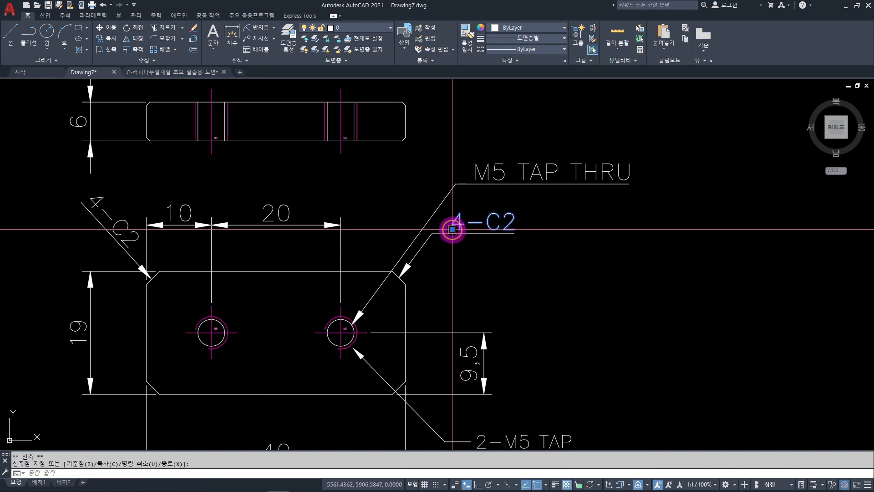
{"action": "scroll", "coordinate": [533, 261], "scroll_direction": "down", "scroll_amount": 2}
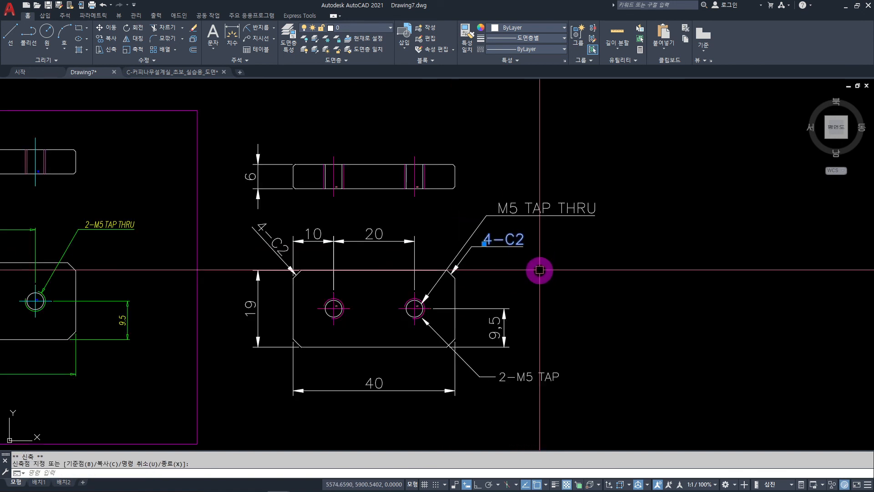
{"action": "key", "text": "Escape"}
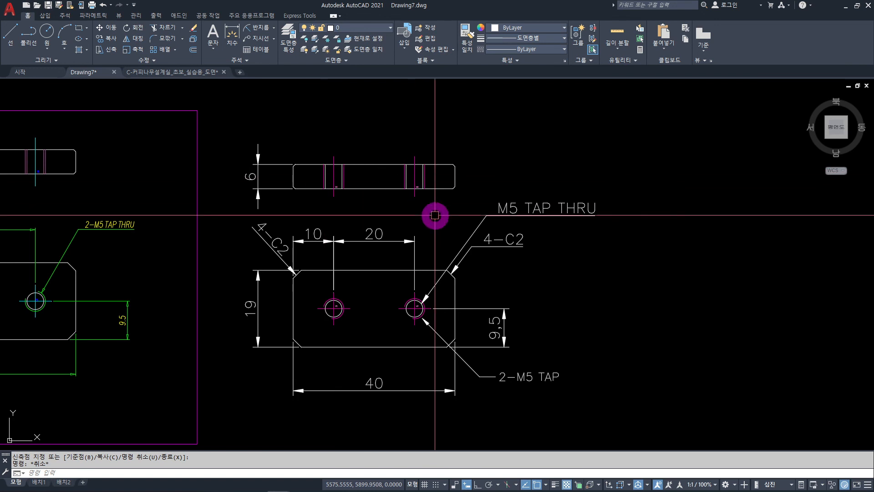
Step: Copy the slanted 4-C2 leader from the plan's upper-left chamfer to the side view's upper-left chamfer
{"action": "scroll", "coordinate": [442, 218], "scroll_direction": "up", "scroll_amount": 6}
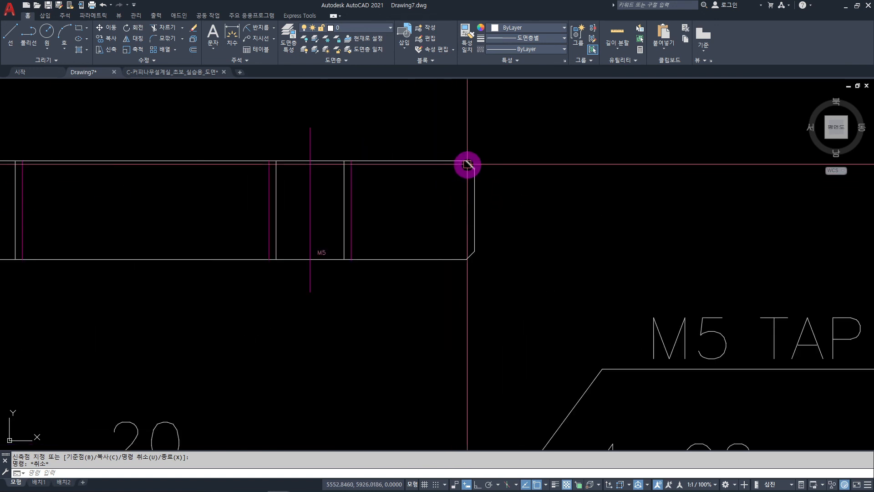
{"action": "scroll", "coordinate": [479, 179], "scroll_direction": "down", "scroll_amount": 5}
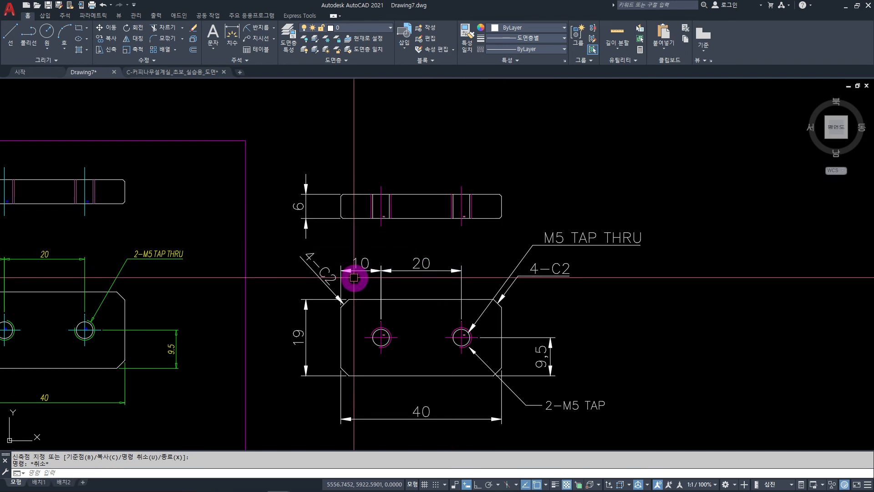
{"action": "scroll", "coordinate": [288, 280], "scroll_direction": "up", "scroll_amount": 4}
{"action": "left_click", "coordinate": [264, 268]}
{"action": "key", "text": "Escape"}
{"action": "type", "text": "CO"}
{"action": "key", "text": "space"}
{"action": "left_click", "coordinate": [340, 254]}
{"action": "key", "text": "space"}
{"action": "left_click", "coordinate": [384, 225]}
{"action": "middle_click_drag", "start_coordinate": [419, 47], "coordinate": [418, 188]}
{"action": "middle_click_drag", "start_coordinate": [384, 121], "coordinate": [377, 171]}
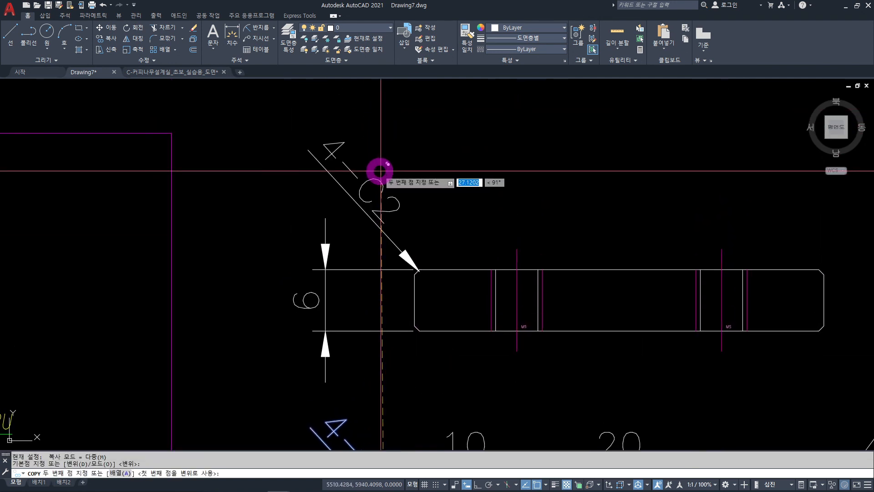
{"action": "key", "text": "Escape"}
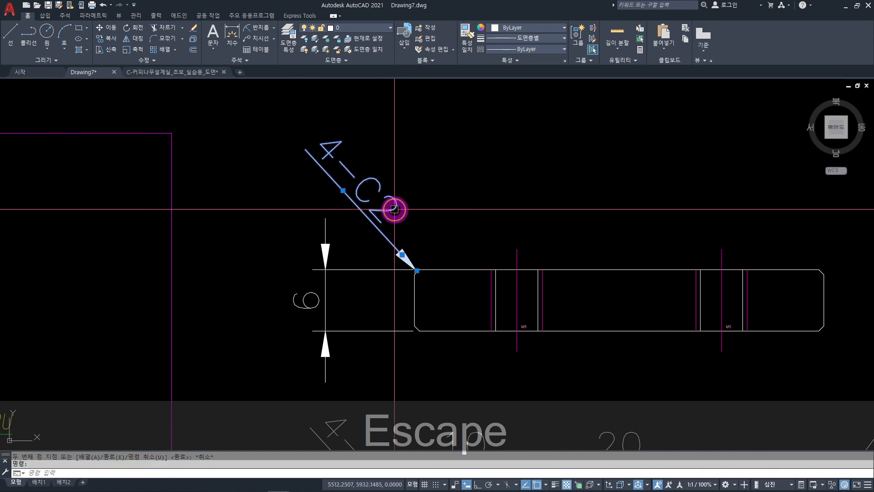
Step: Change the copied chamfer note on the side view to read 4-C0.5
{"action": "double_click", "coordinate": [394, 209]}
{"action": "type", "text": "0.5"}
{"action": "key", "text": "Delete"}
{"action": "left_click", "coordinate": [561, 186]}
{"action": "scroll", "coordinate": [534, 241], "scroll_direction": "down", "scroll_amount": 6}
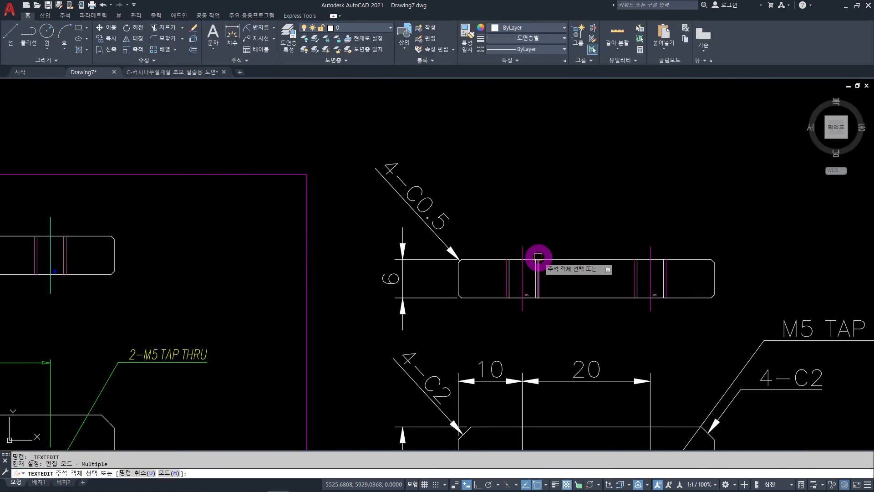
{"action": "key", "text": "Escape"}
{"action": "double_click", "coordinate": [550, 199]}
{"action": "scroll", "coordinate": [421, 401], "scroll_direction": "down", "scroll_amount": 1}
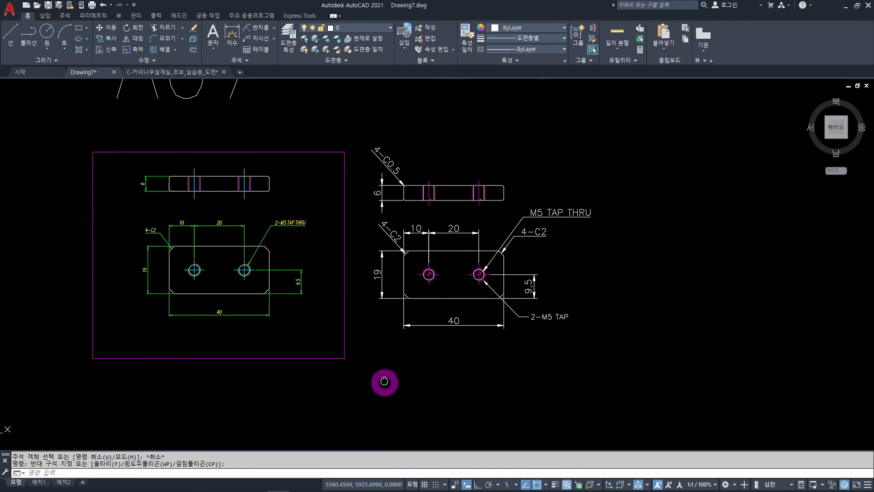
{"action": "scroll", "coordinate": [357, 245], "scroll_direction": "up", "scroll_amount": 3}
{"action": "middle_click_drag", "start_coordinate": [356, 246], "coordinate": [420, 272]}
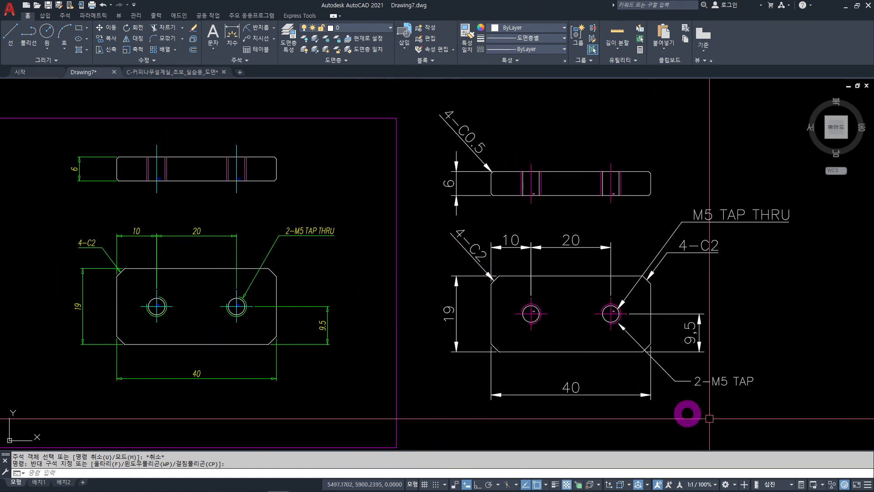